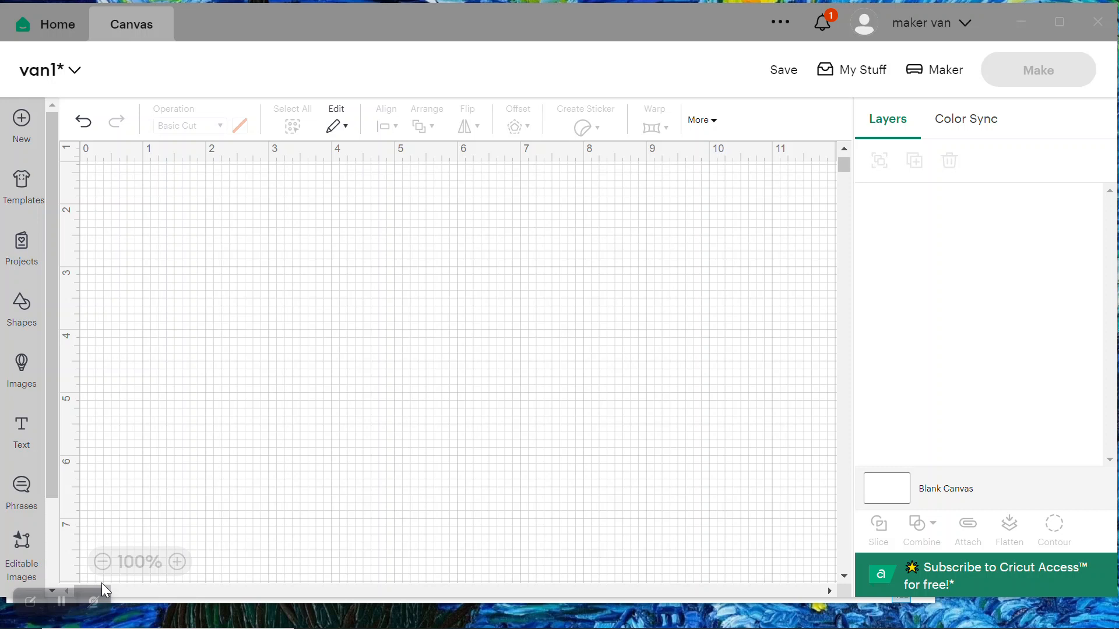
scroll(166, 479, down, 5)
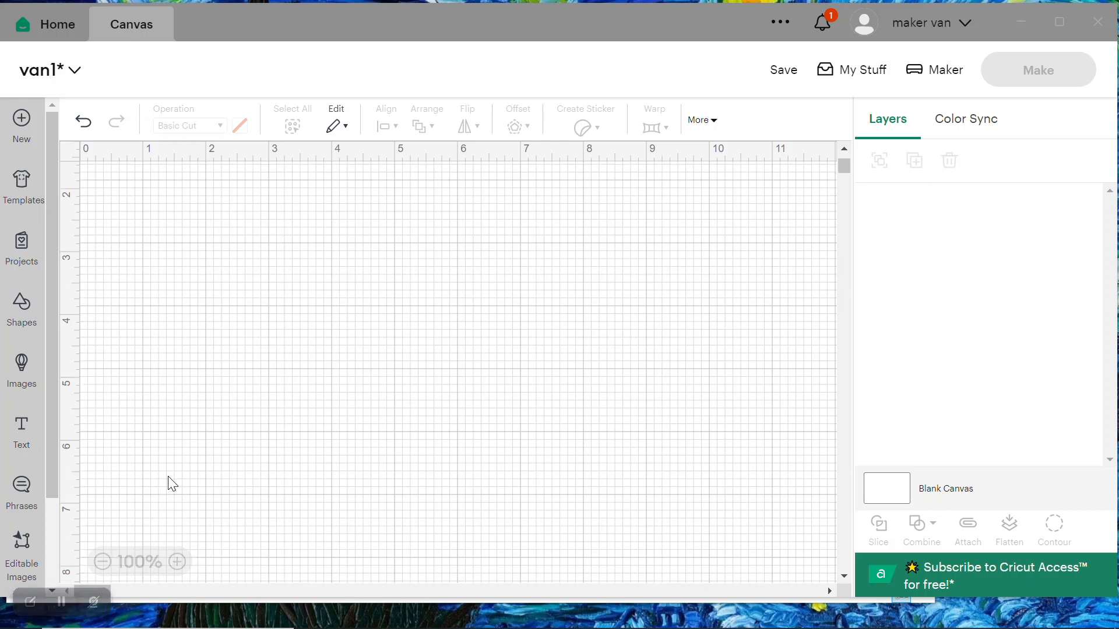
scroll(22, 512, down, 3)
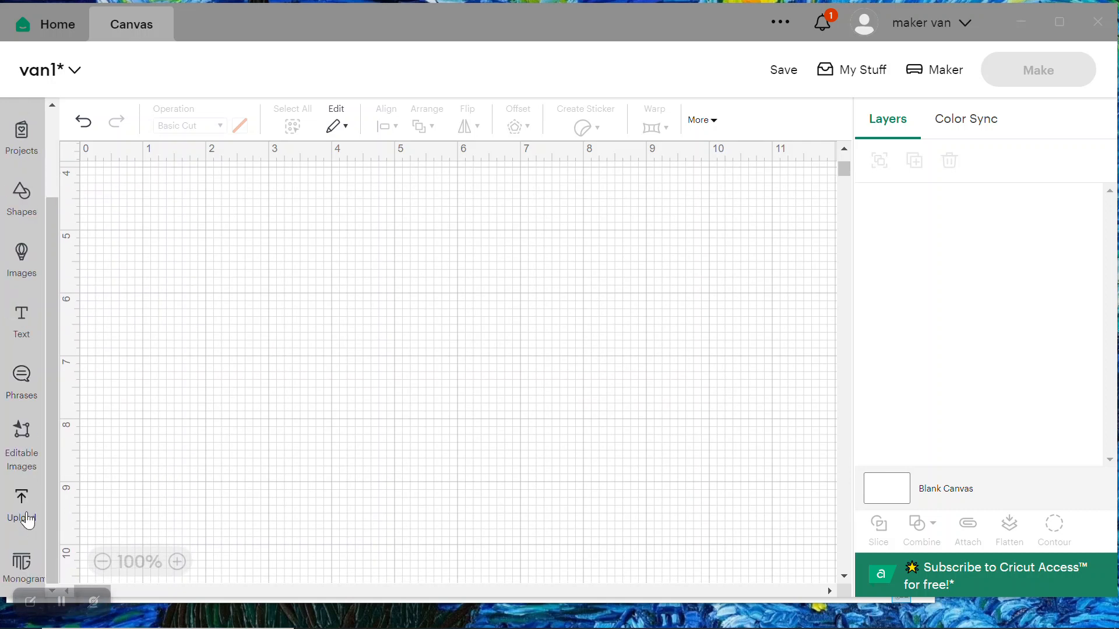
click(23, 516)
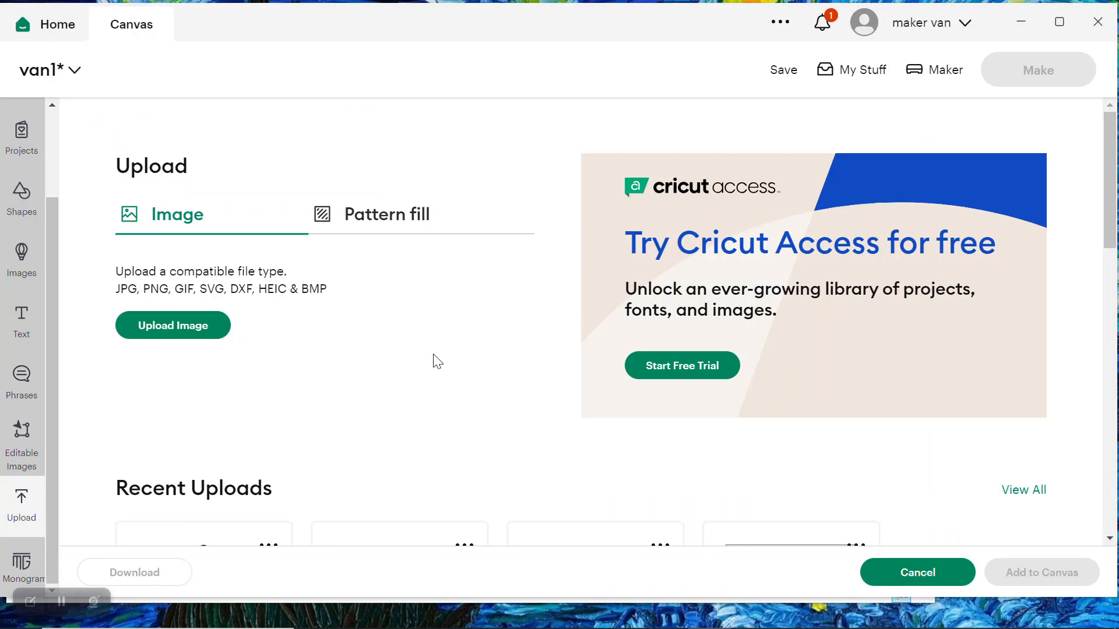
scroll(433, 359, down, 5)
scroll(437, 362, down, 4)
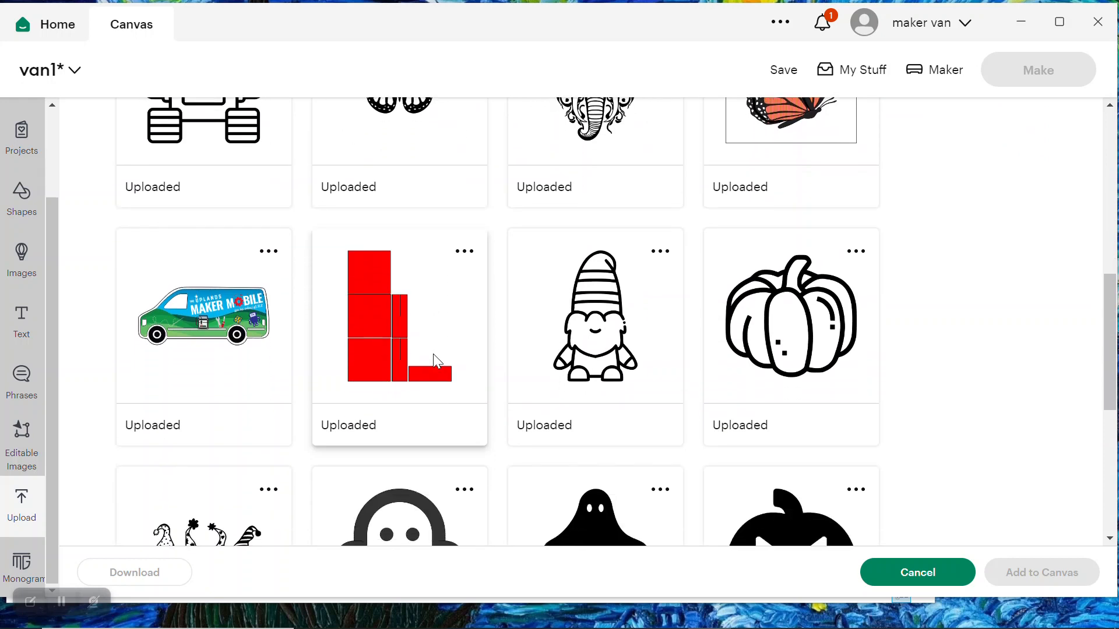
scroll(498, 285, up, 1)
scroll(497, 286, up, 1)
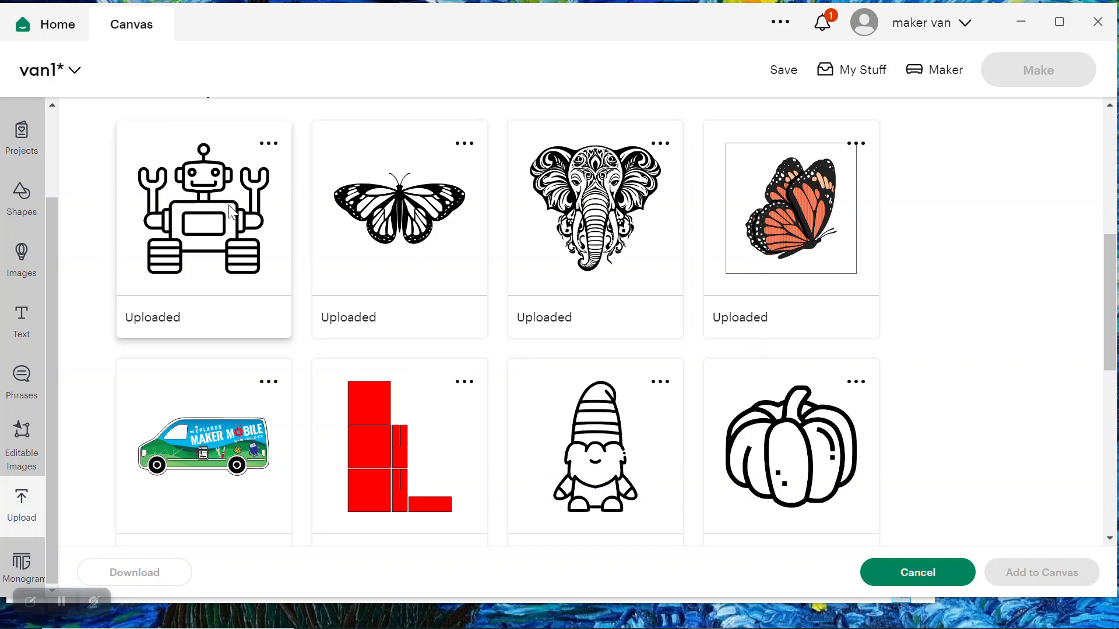
scroll(219, 251, up, 2)
scroll(219, 250, down, 1)
scroll(221, 250, down, 1)
scroll(227, 185, down, 2)
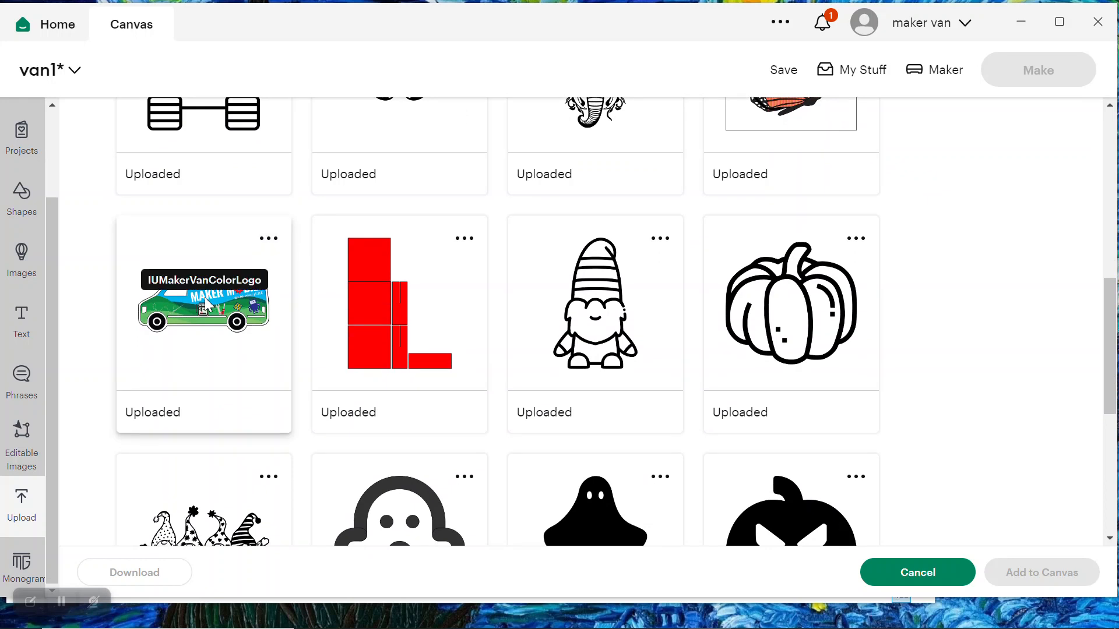
click(206, 302)
click(646, 302)
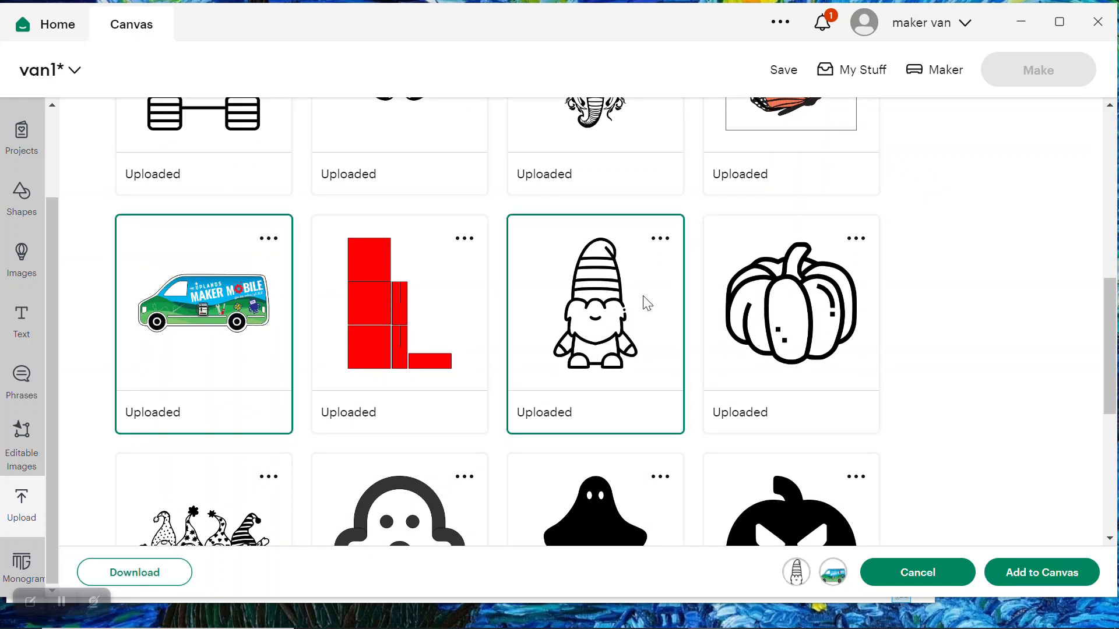
click(1018, 571)
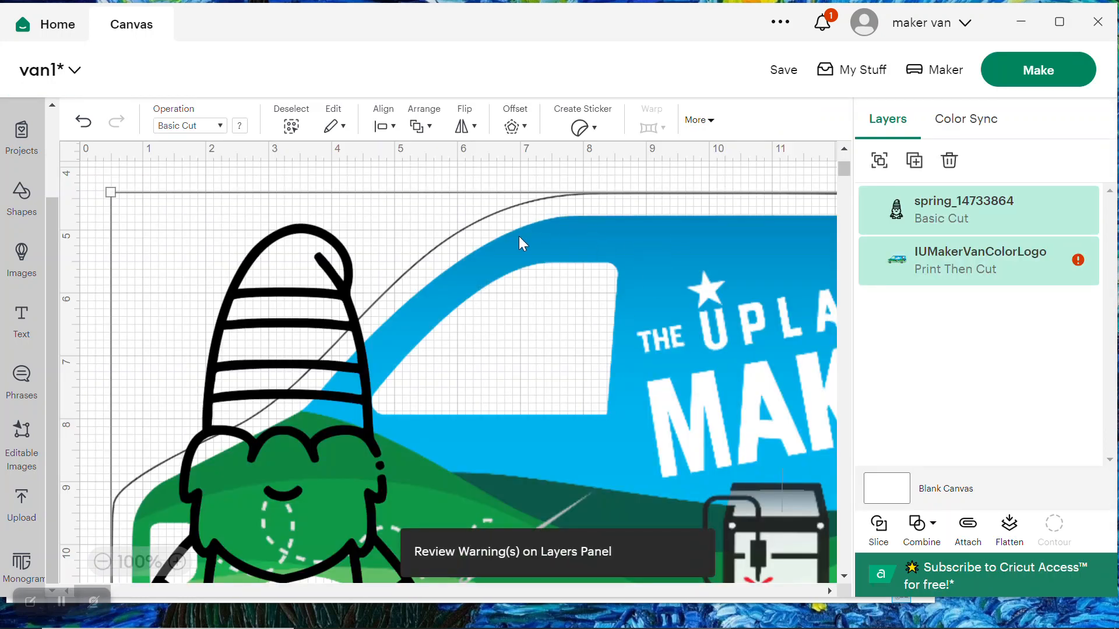
key(Delete)
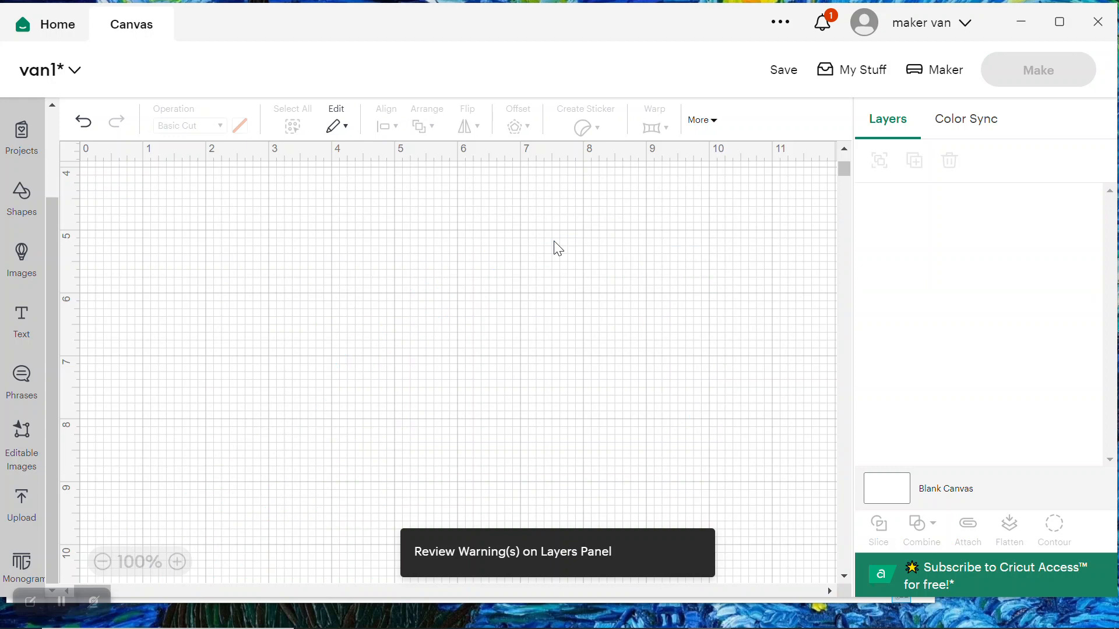
Add the gnome line drawing from the recent uploads to an empty area of the canvas
scroll(252, 381, down, 8)
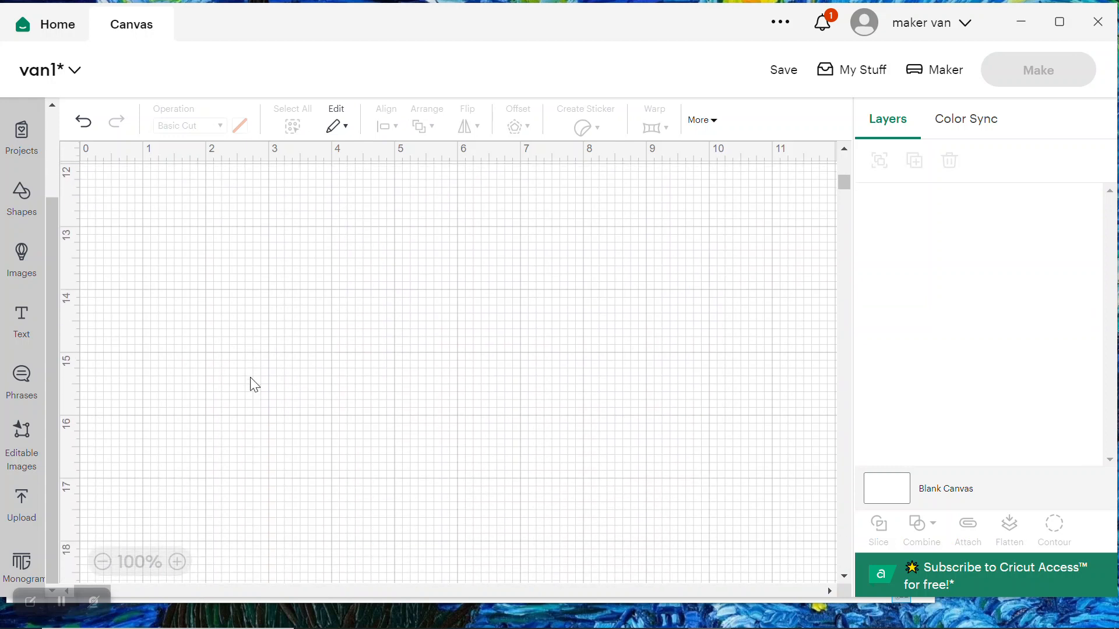
click(23, 507)
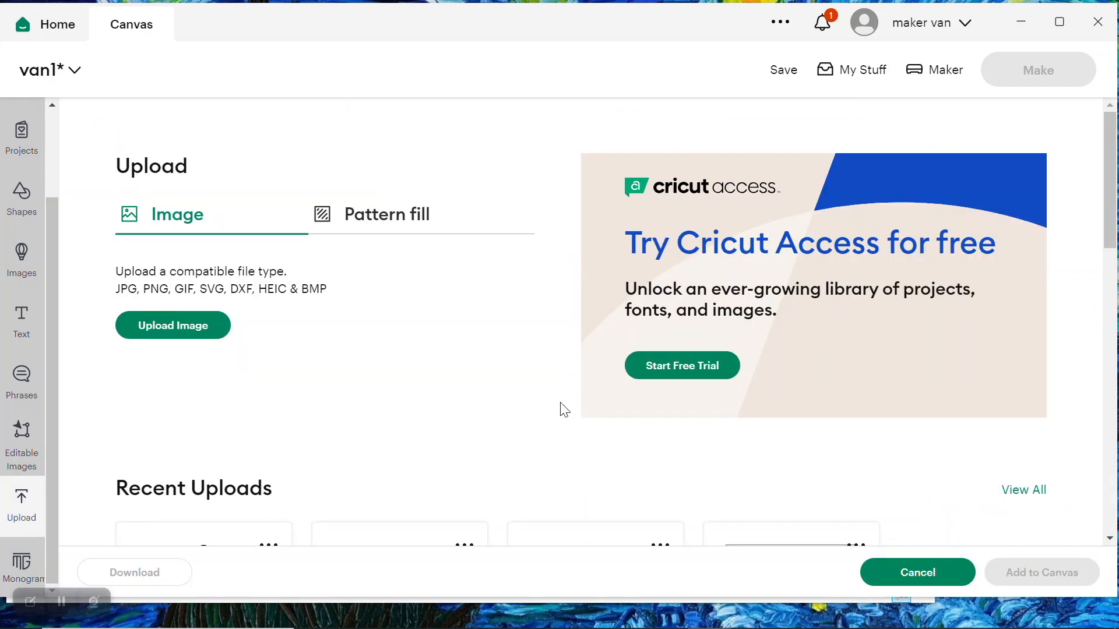
scroll(565, 410, down, 8)
click(628, 378)
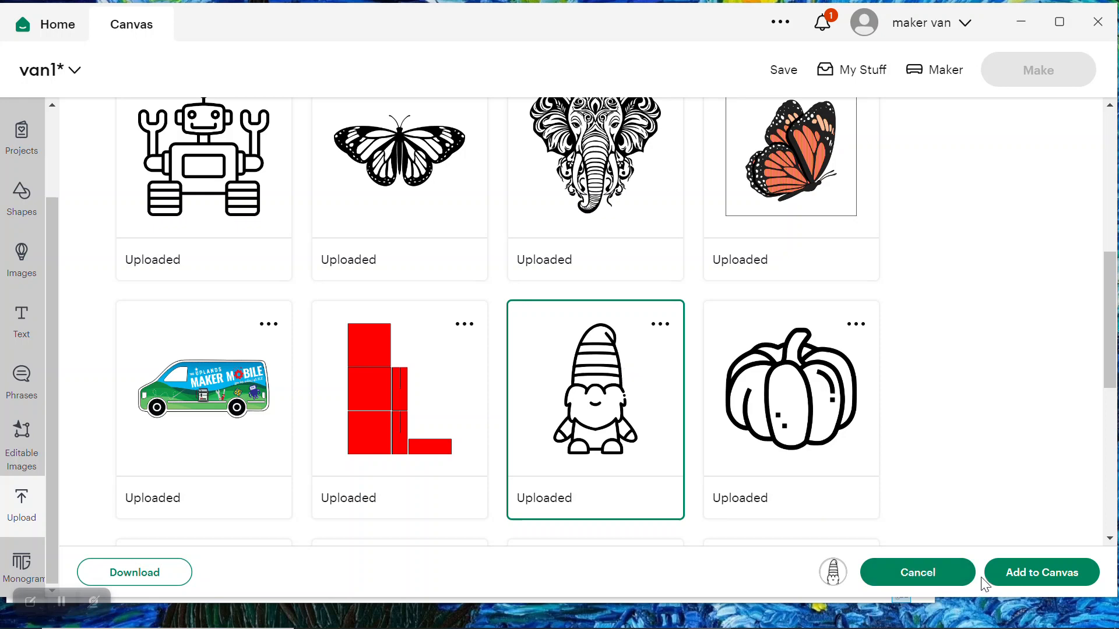
click(1016, 572)
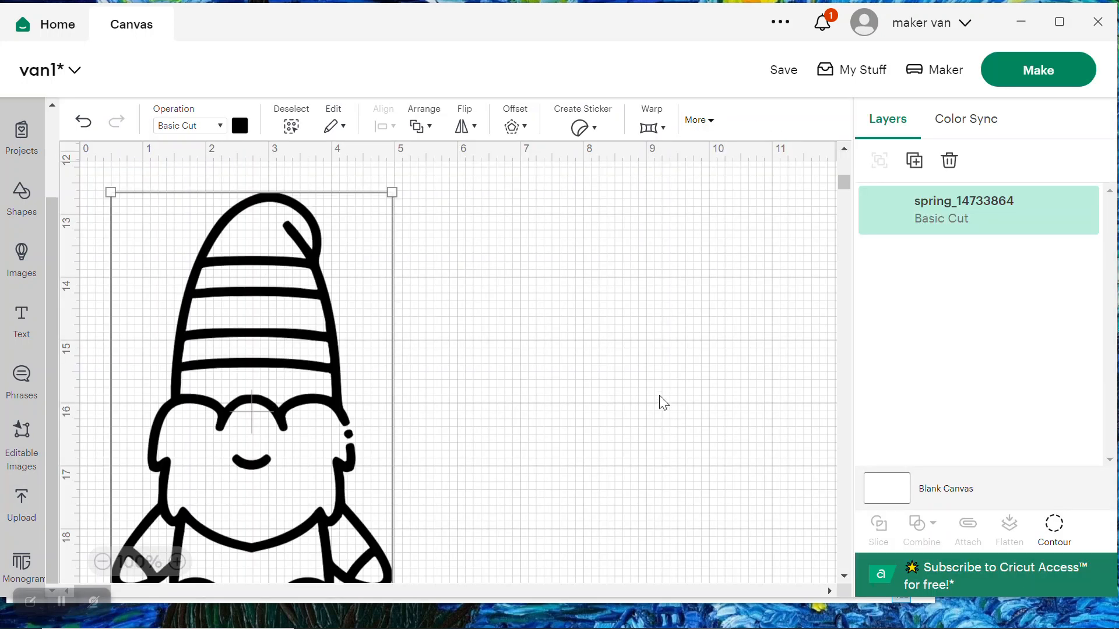
Change the gnome image's operation to Print Then Cut
scroll(546, 302, down, 2)
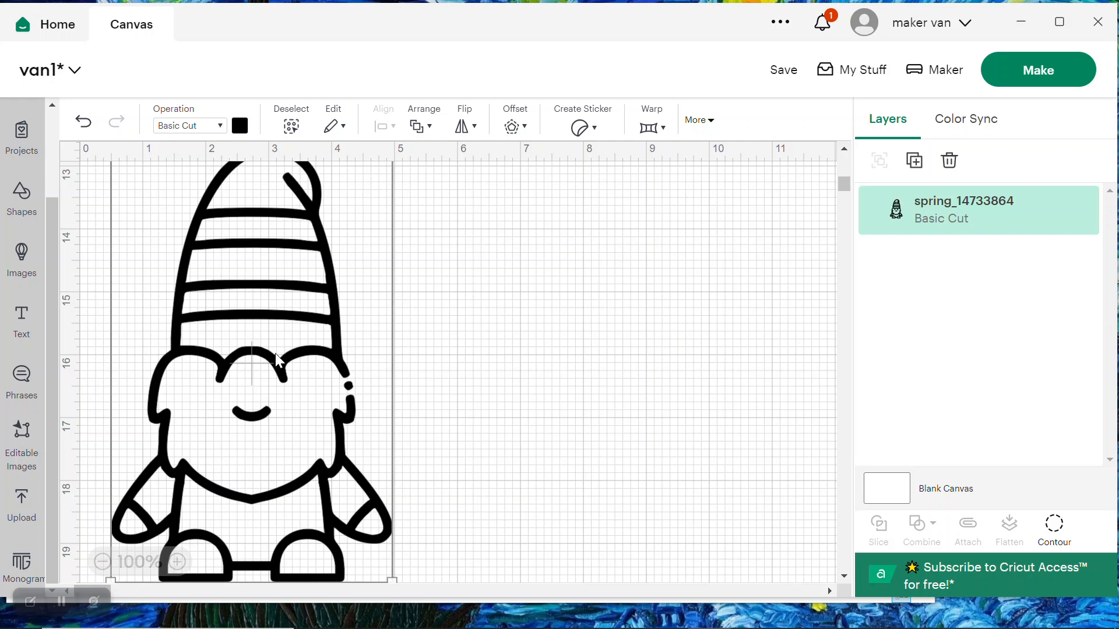
click(219, 129)
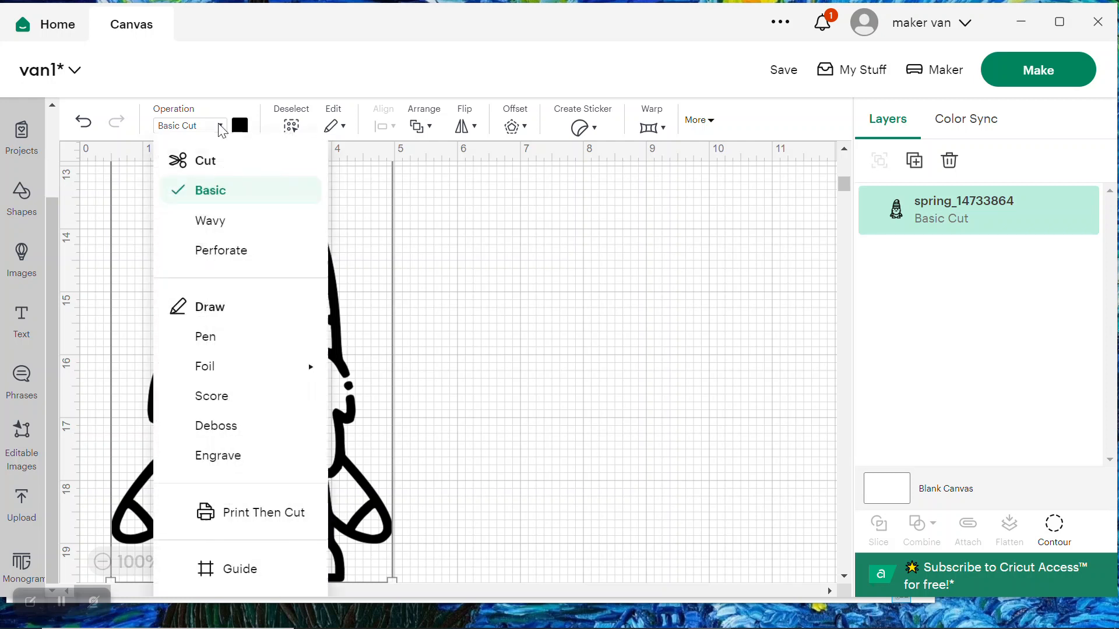
click(253, 515)
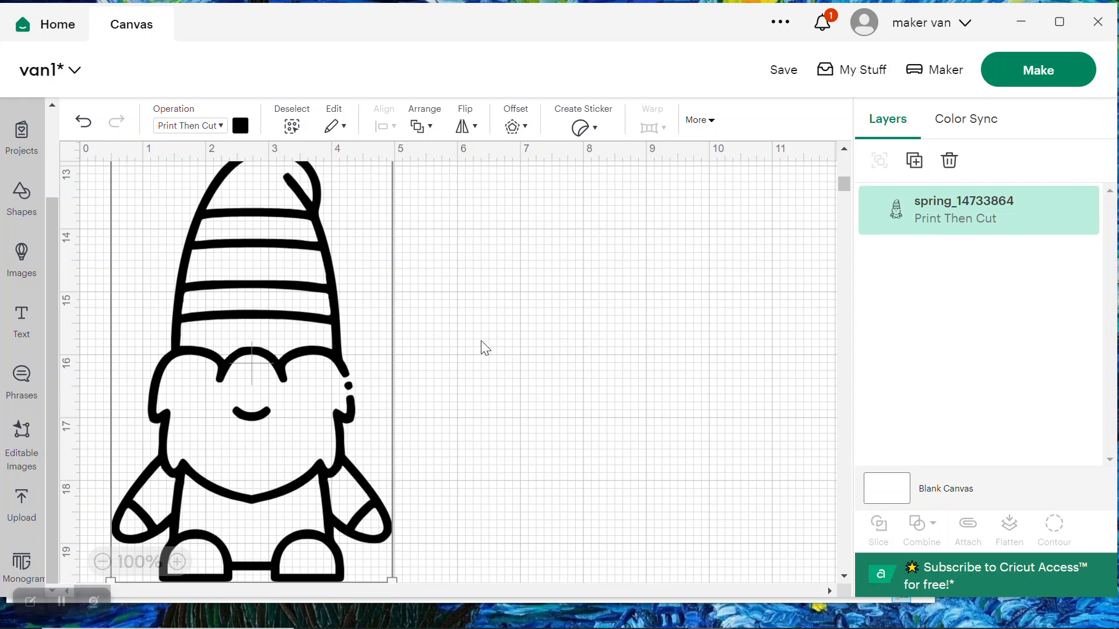
scroll(396, 322, up, 2)
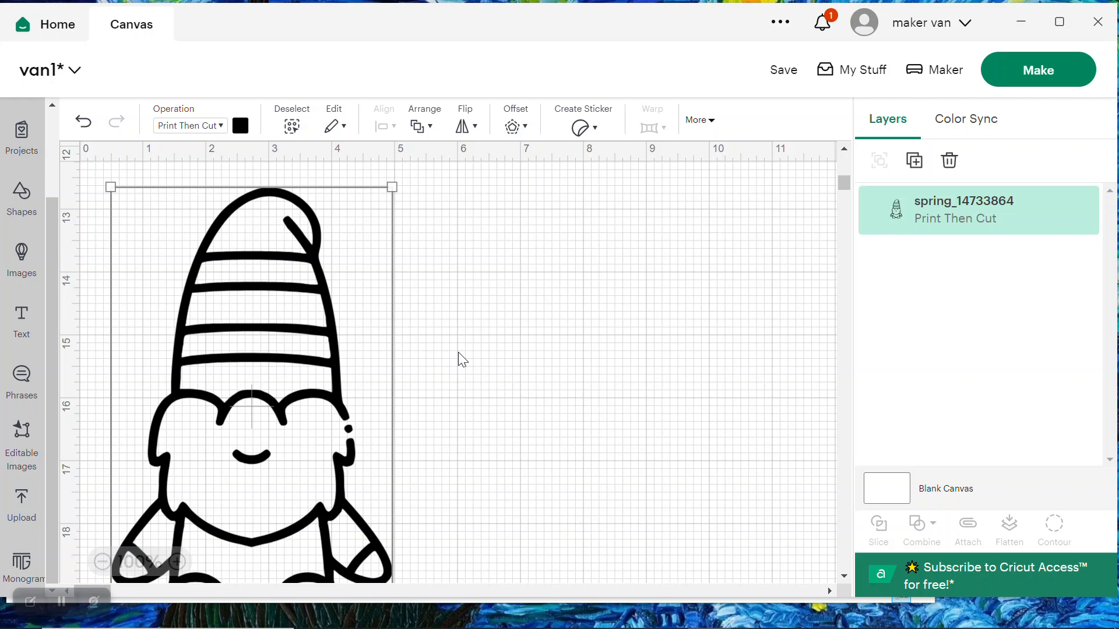
scroll(521, 325, down, 3)
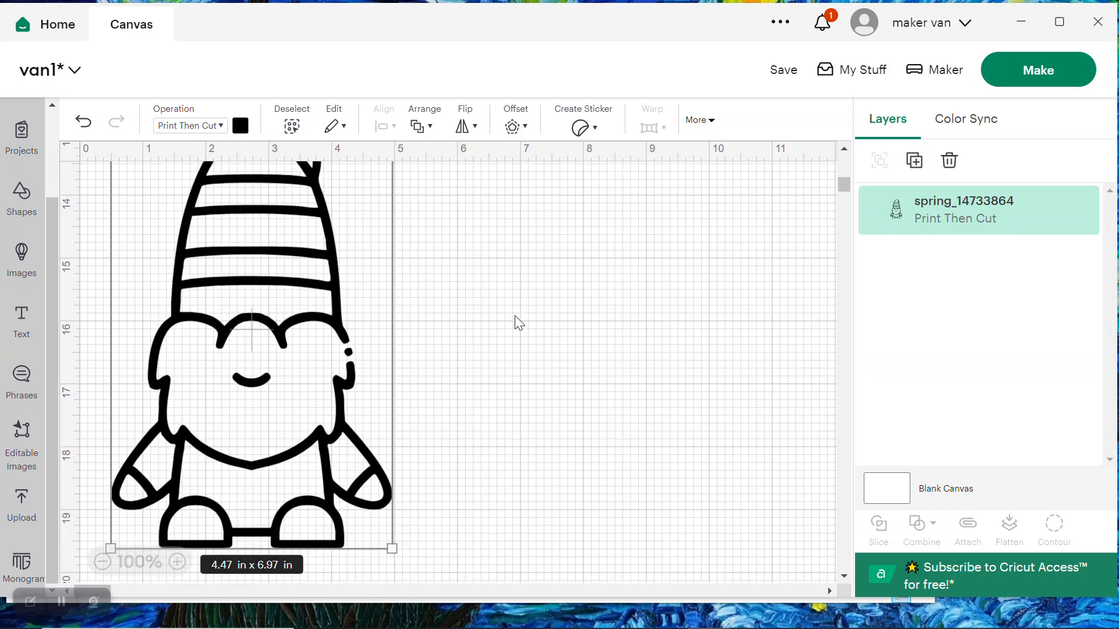
scroll(517, 321, up, 2)
scroll(516, 315, down, 1)
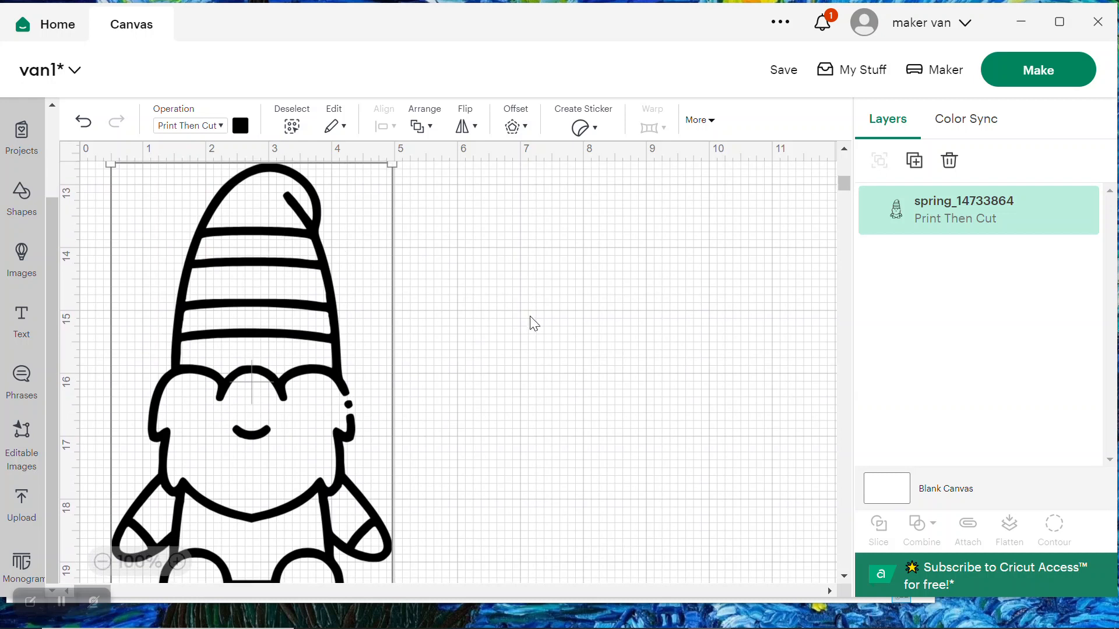
scroll(557, 323, down, 3)
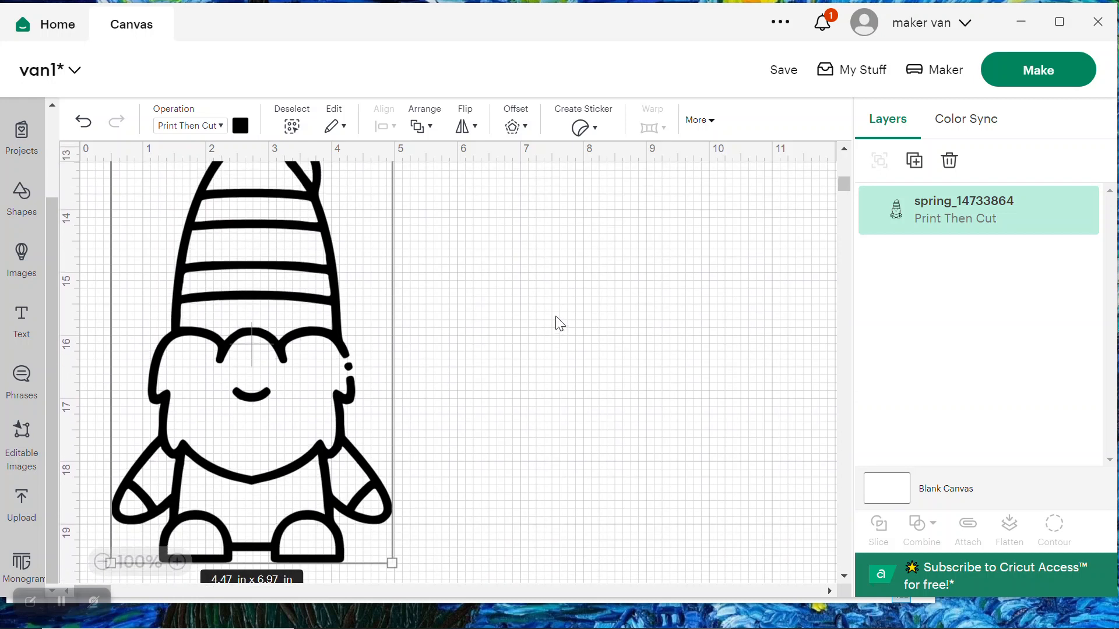
scroll(554, 322, up, 2)
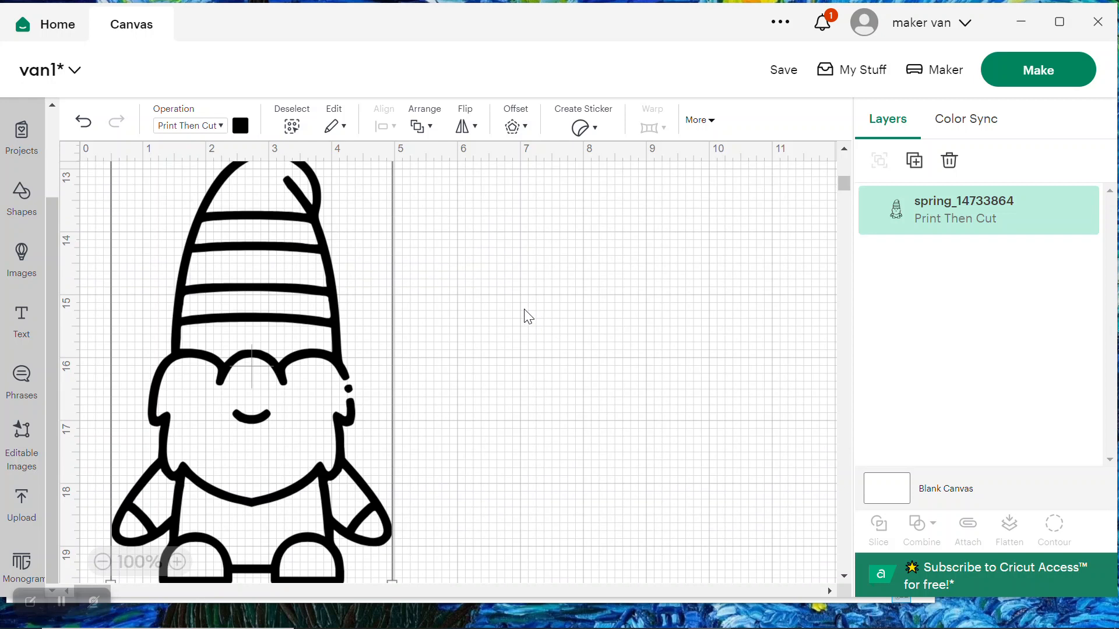
Create a 0.25 in offset with rounded corners around the gnome and change the offset layer's operation to Basic Cut
click(515, 127)
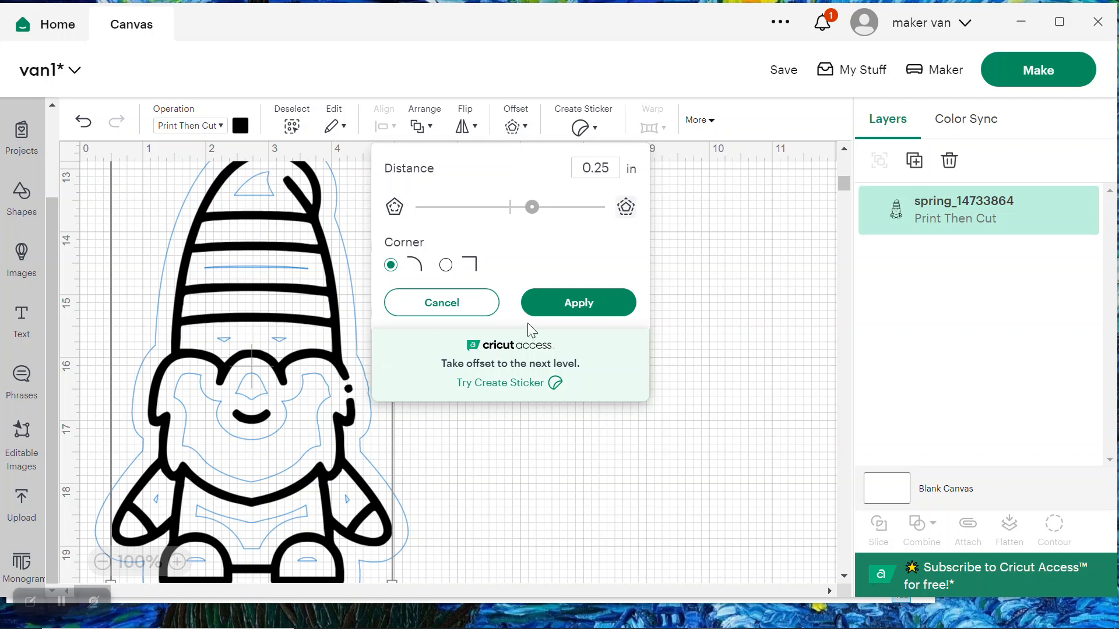
click(585, 309)
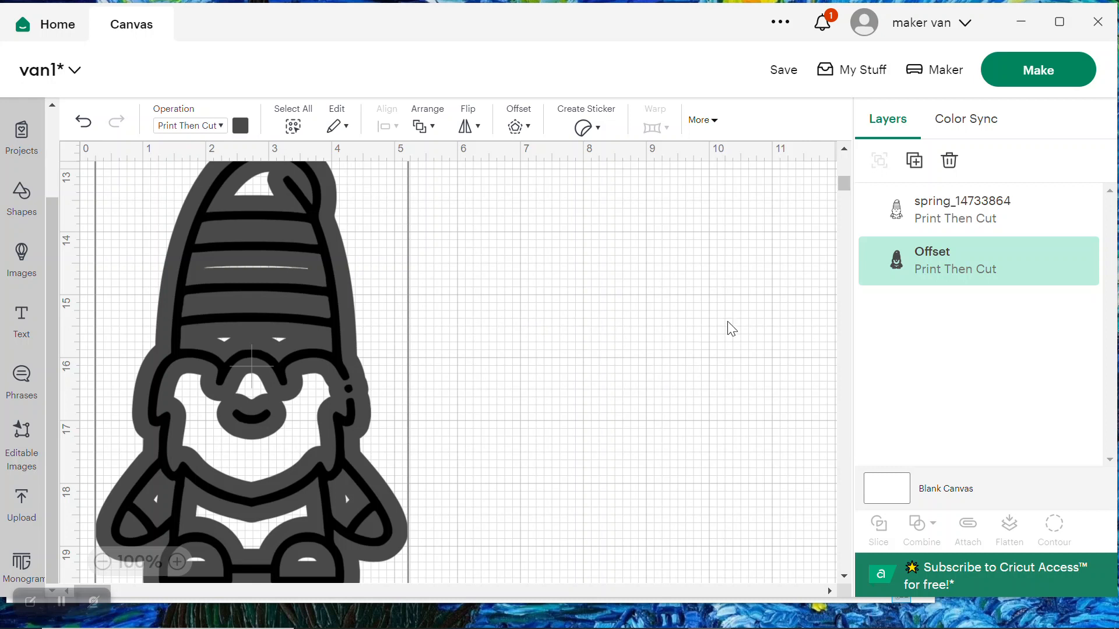
click(222, 126)
click(210, 190)
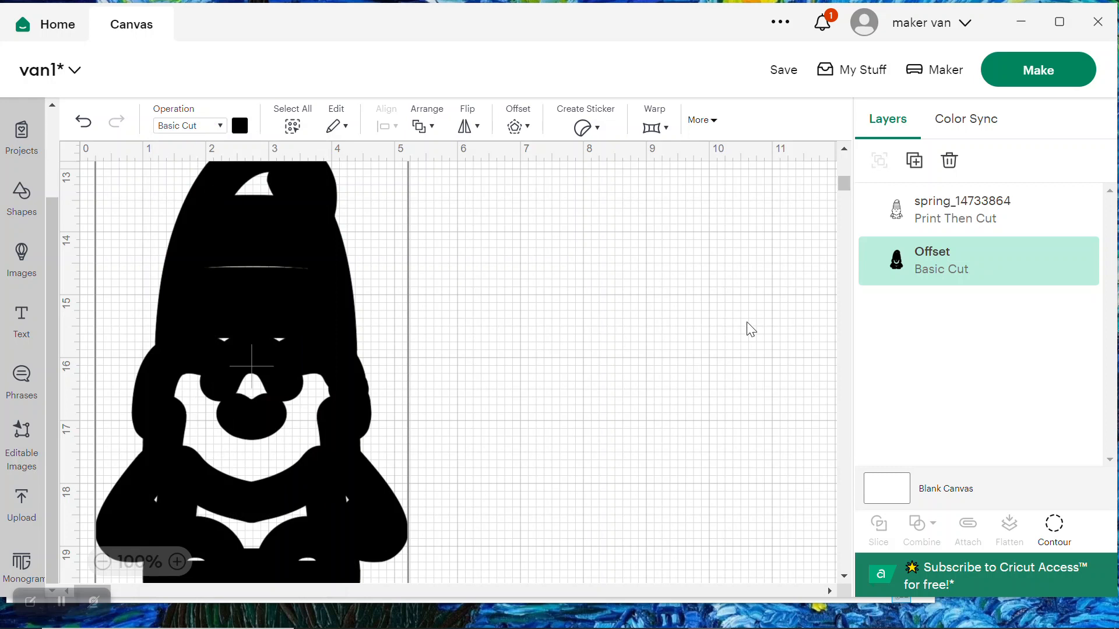
Hide all inner contours of the offset layer, leaving only its solid outer silhouette
click(1055, 526)
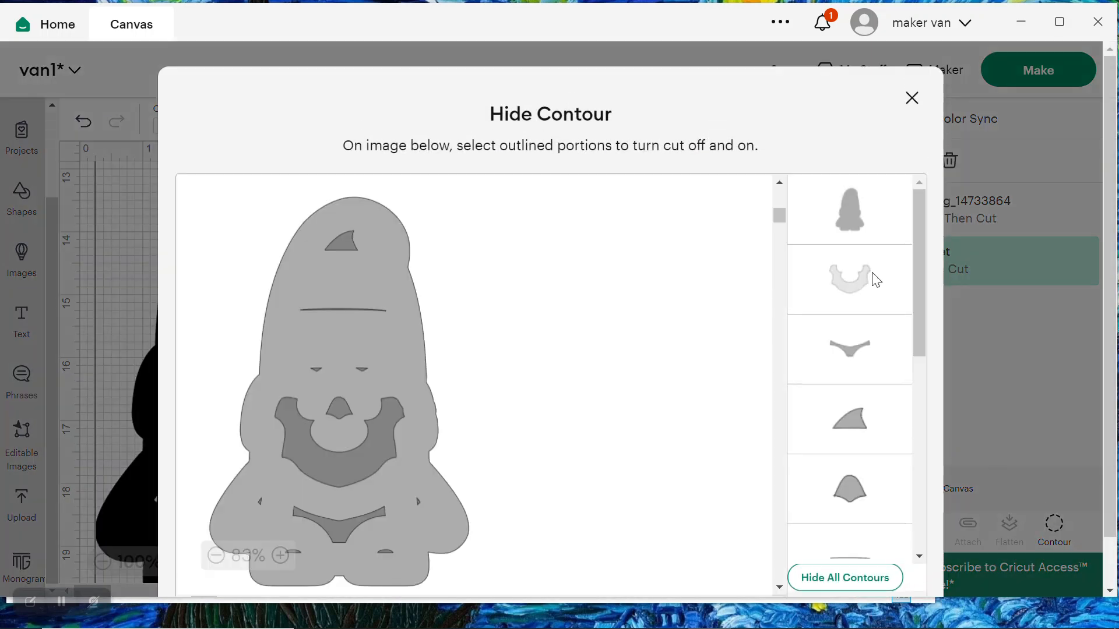
click(834, 583)
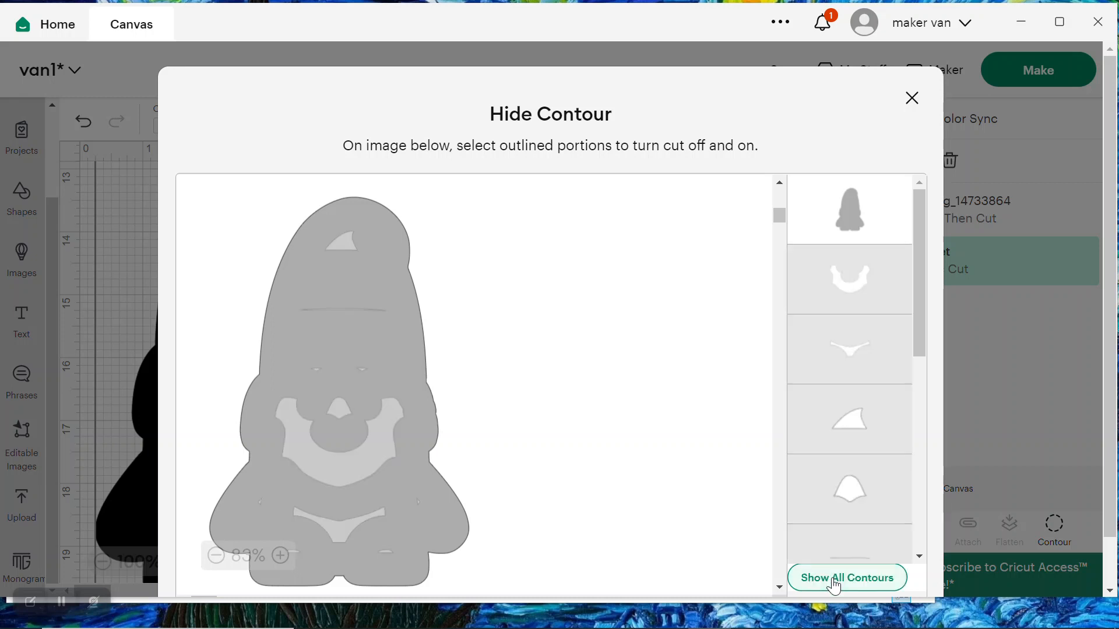
click(849, 201)
click(912, 98)
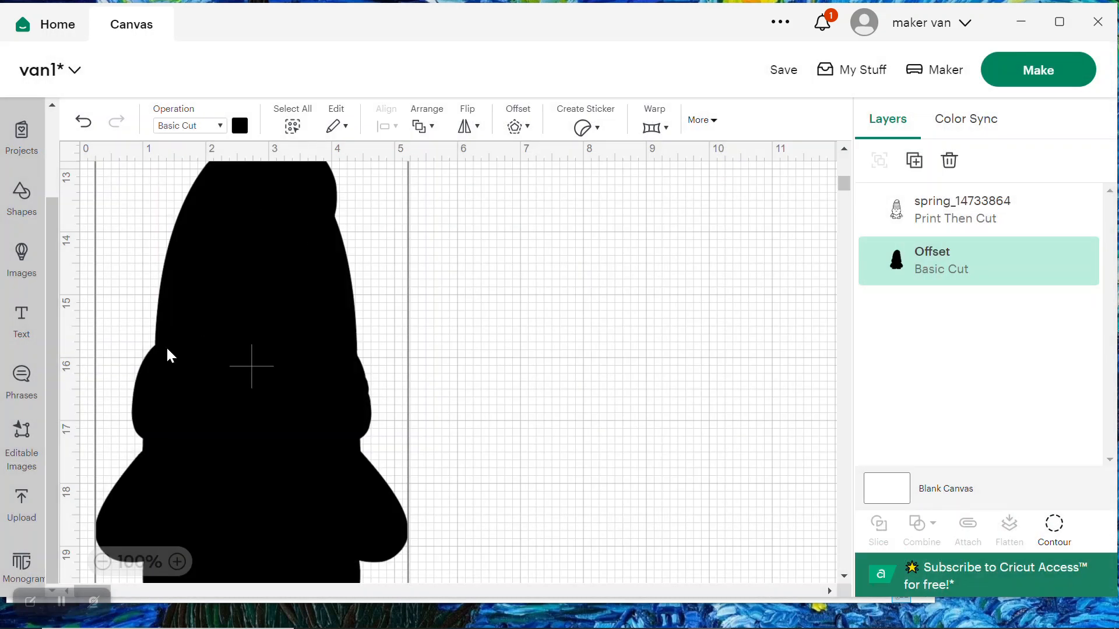
Set the offset layer's material color to white, trying light blue for comparison
click(238, 132)
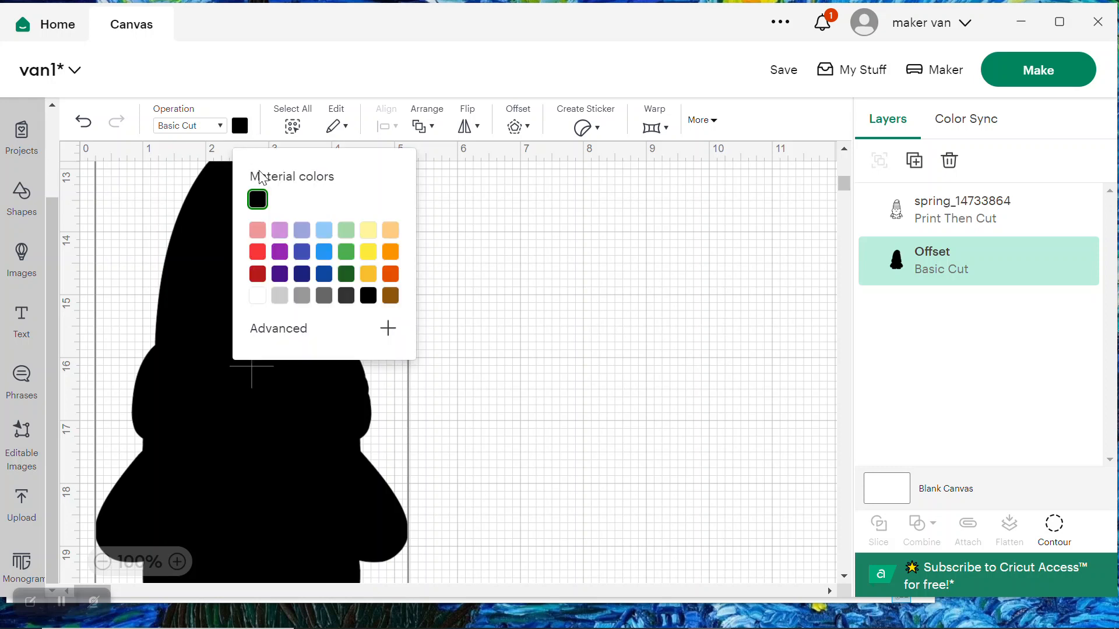
click(257, 295)
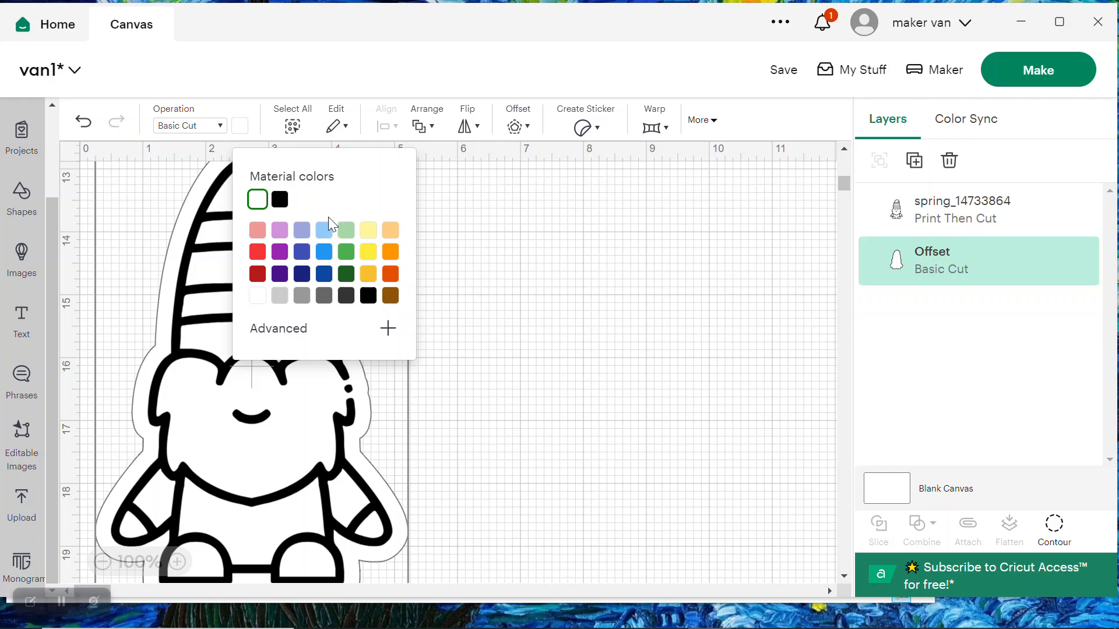
click(323, 243)
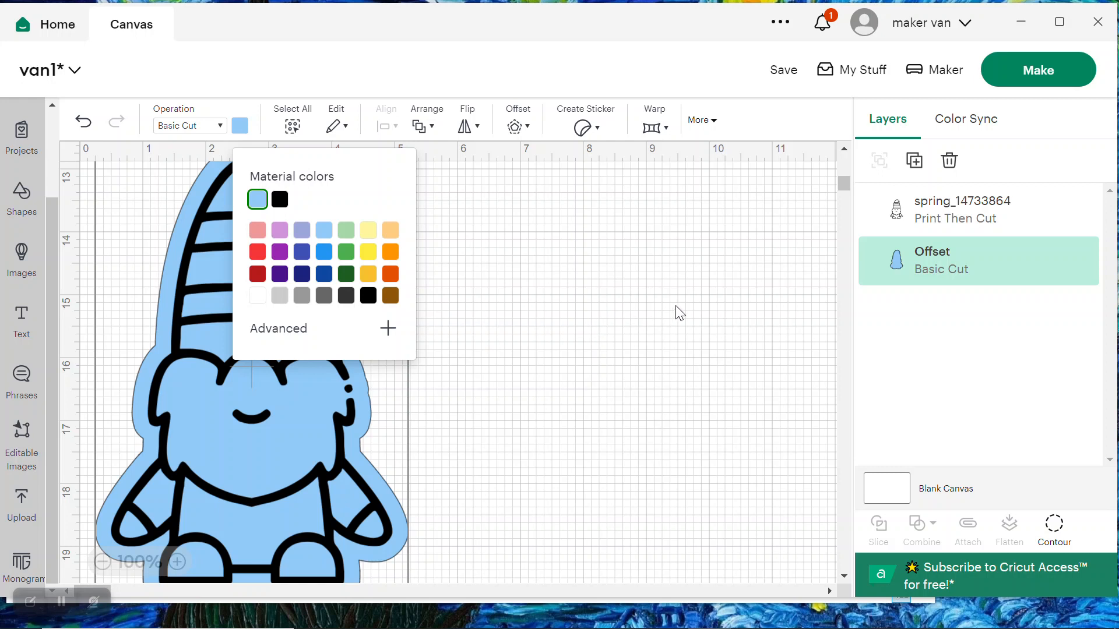
click(255, 298)
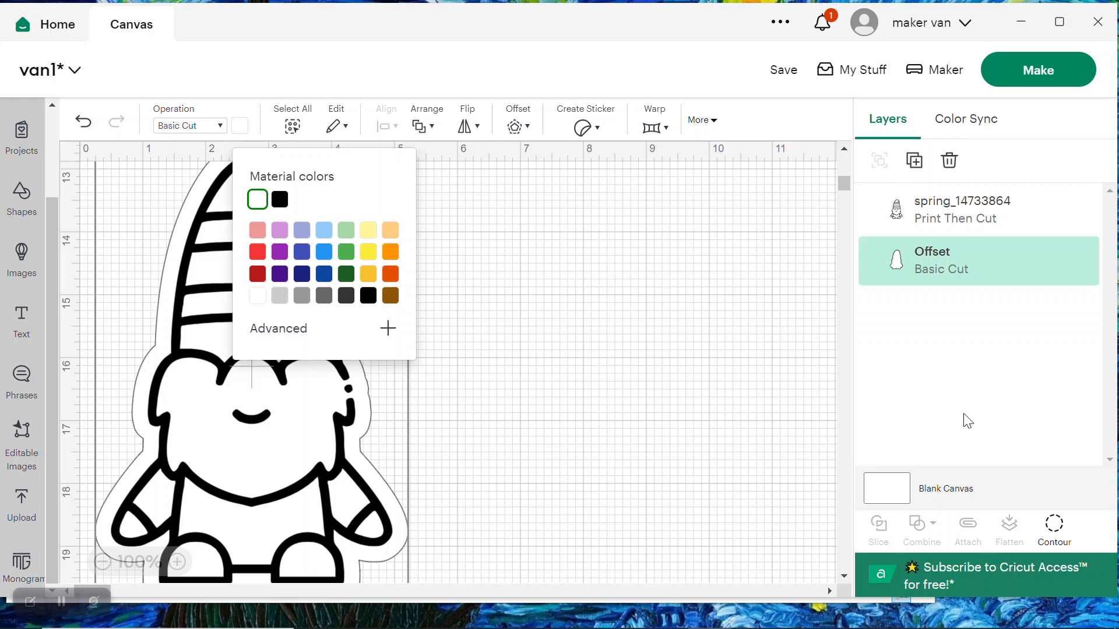
click(576, 313)
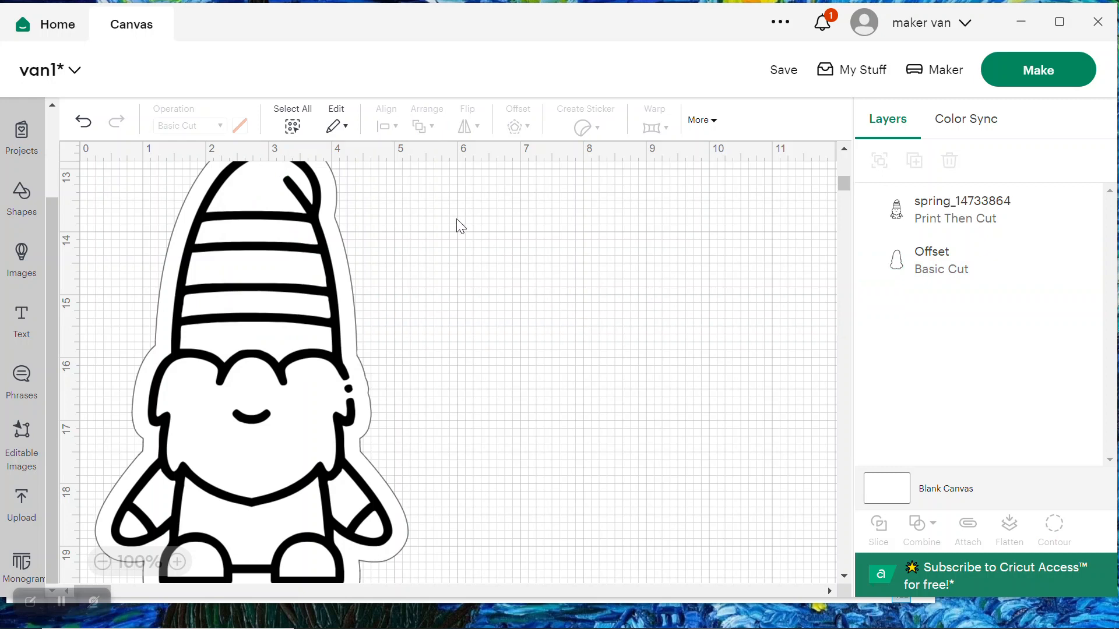
Flatten the gnome and its white offset into one Print Then Cut image and open the mat preview for making
drag(348, 221, 119, 449)
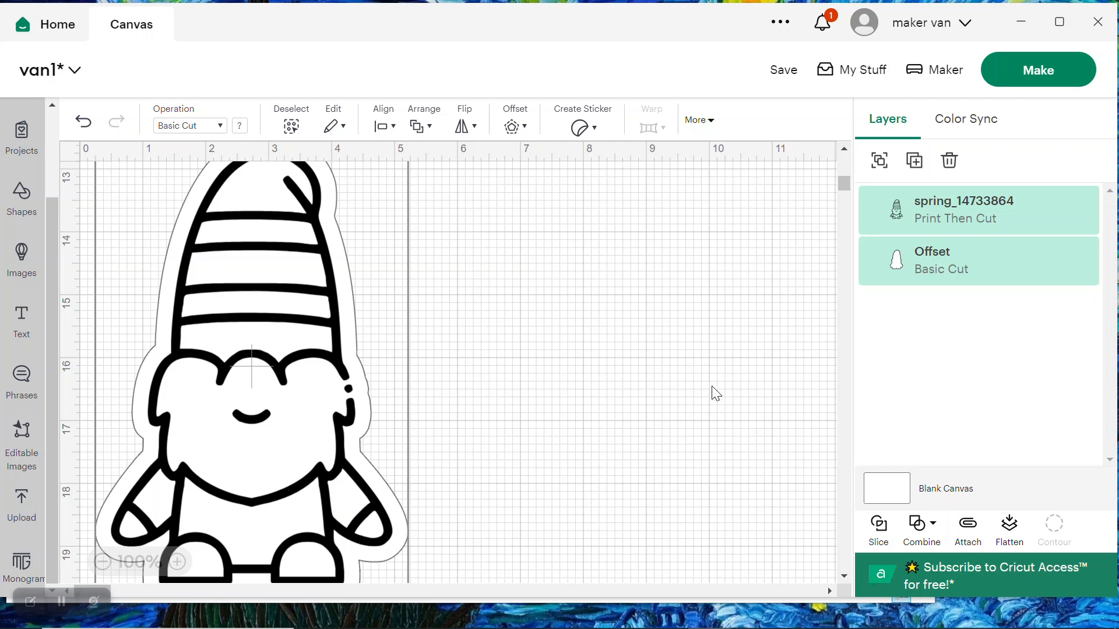
click(1010, 530)
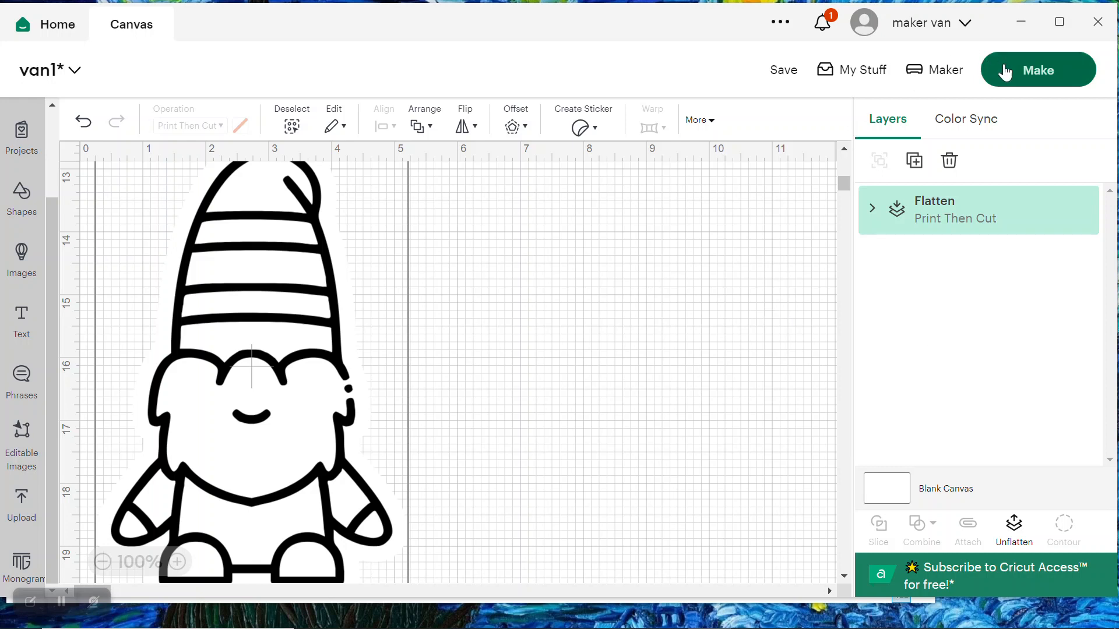
click(1030, 73)
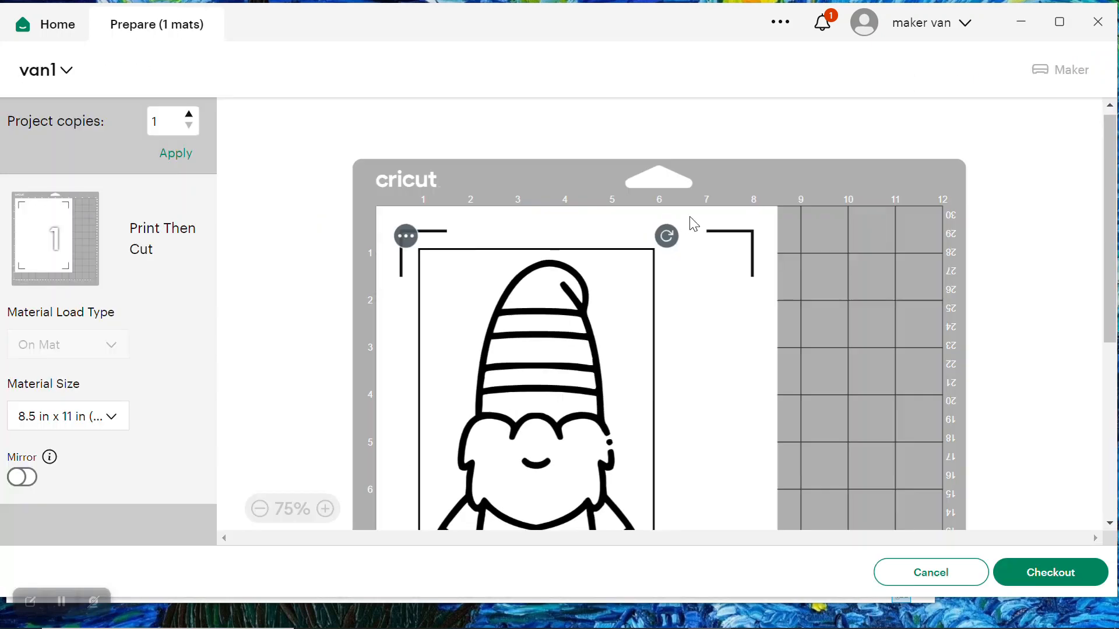
Leave the mat preview for the canvas and unflatten the white-bordered gnome into its image and offset layers
scroll(726, 271, down, 2)
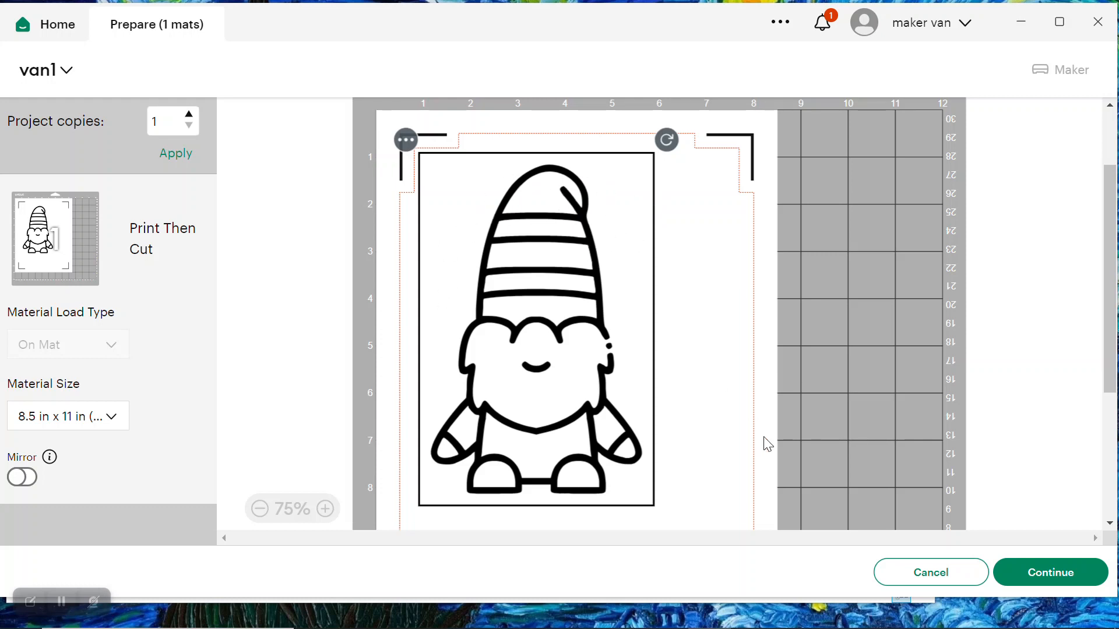
click(915, 577)
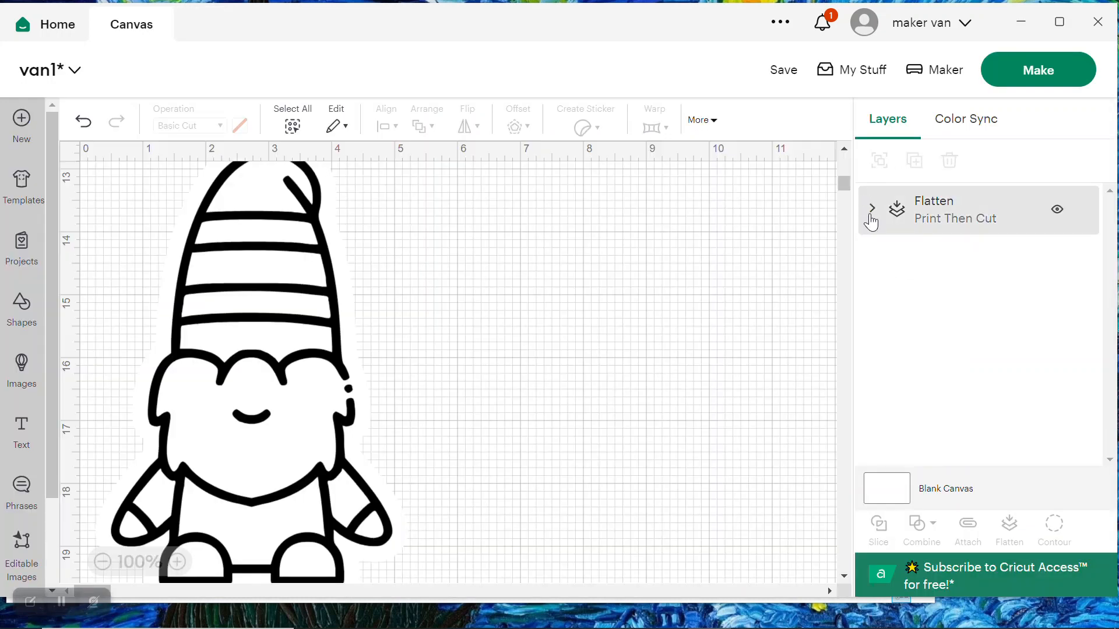
click(942, 225)
click(1008, 530)
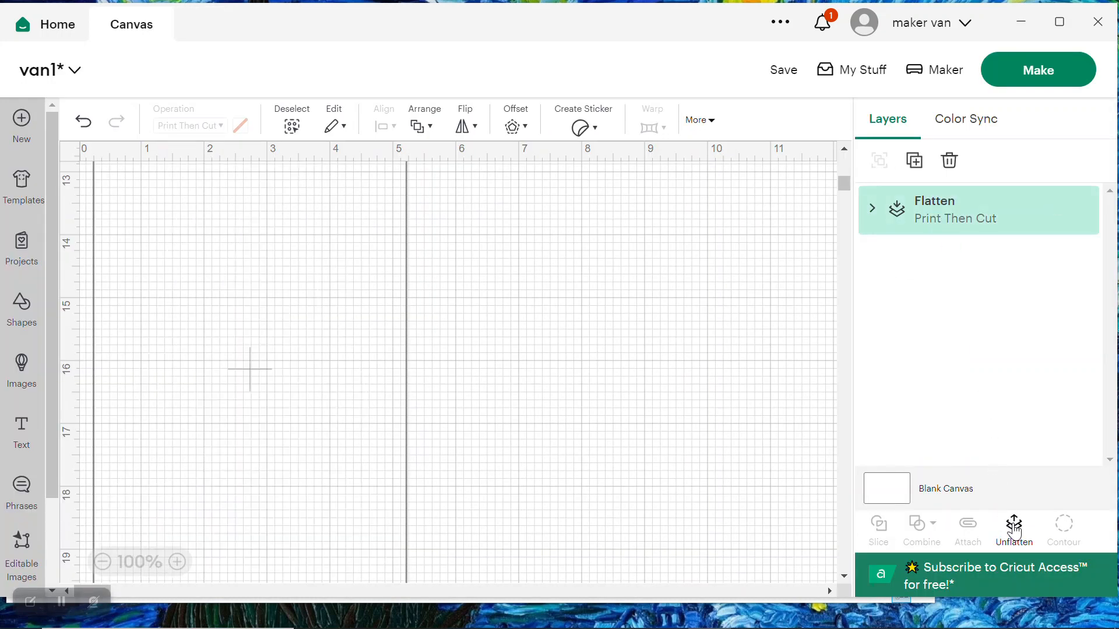
Change the Offset layer's print color to light blue
click(864, 254)
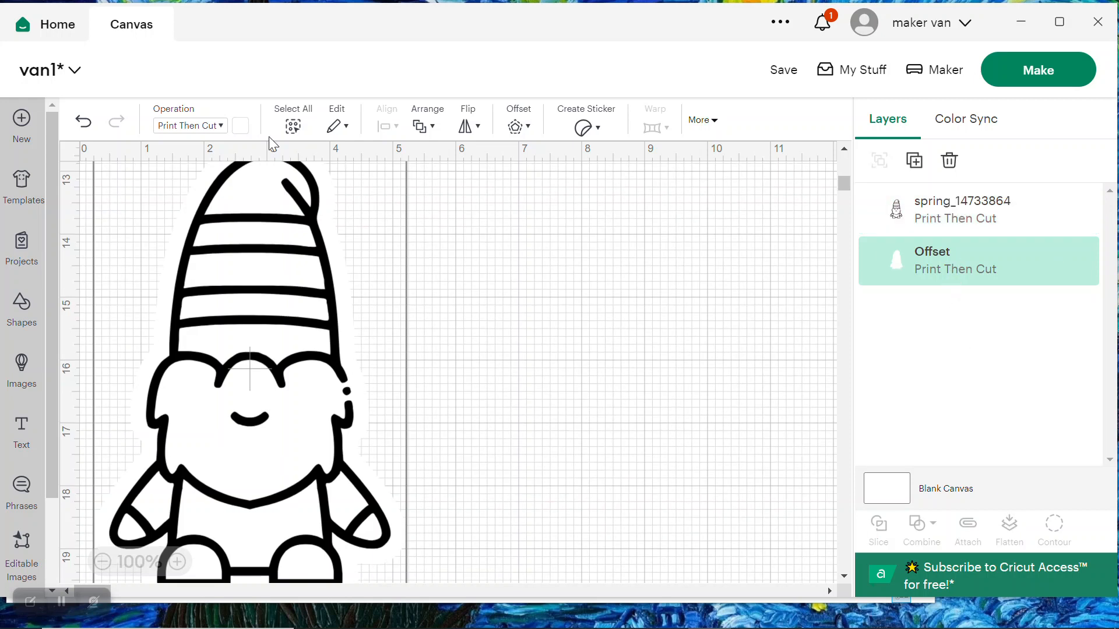
click(240, 126)
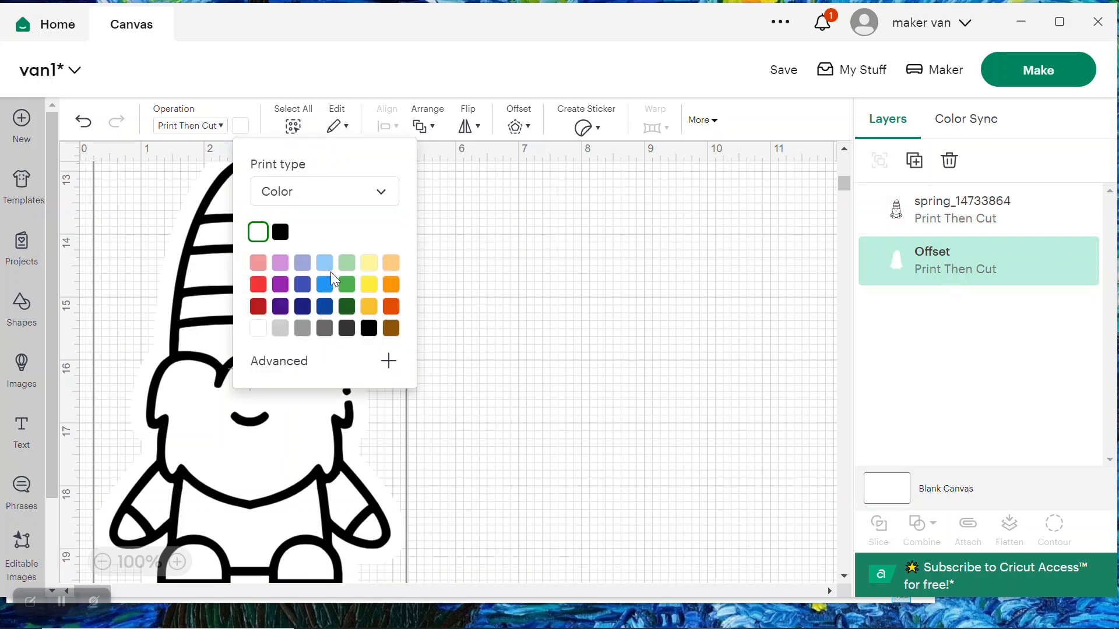
click(325, 268)
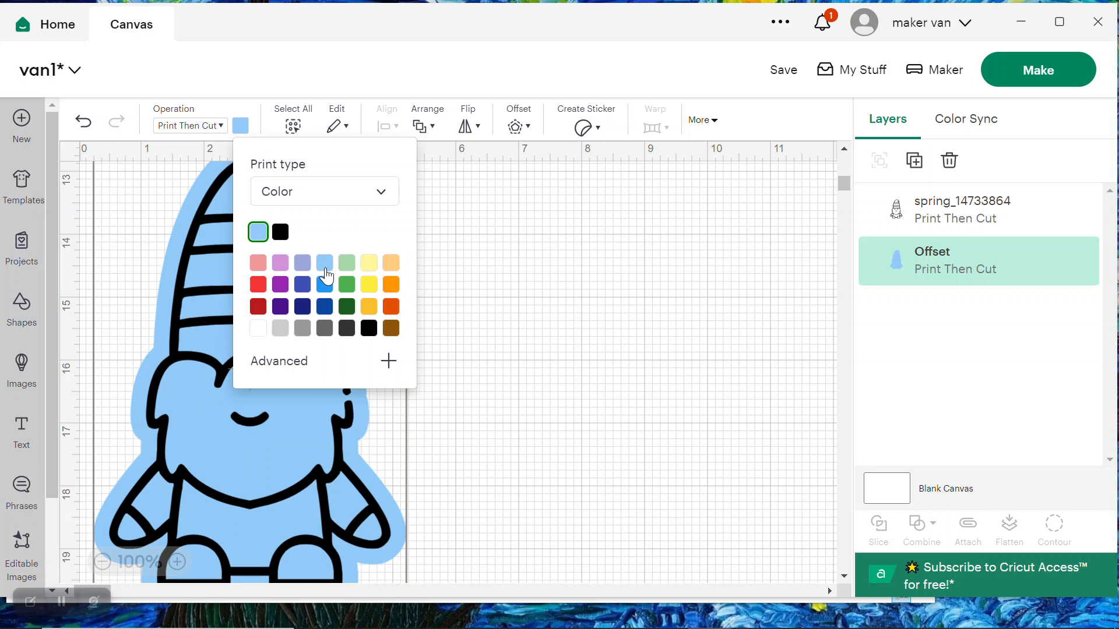
click(612, 383)
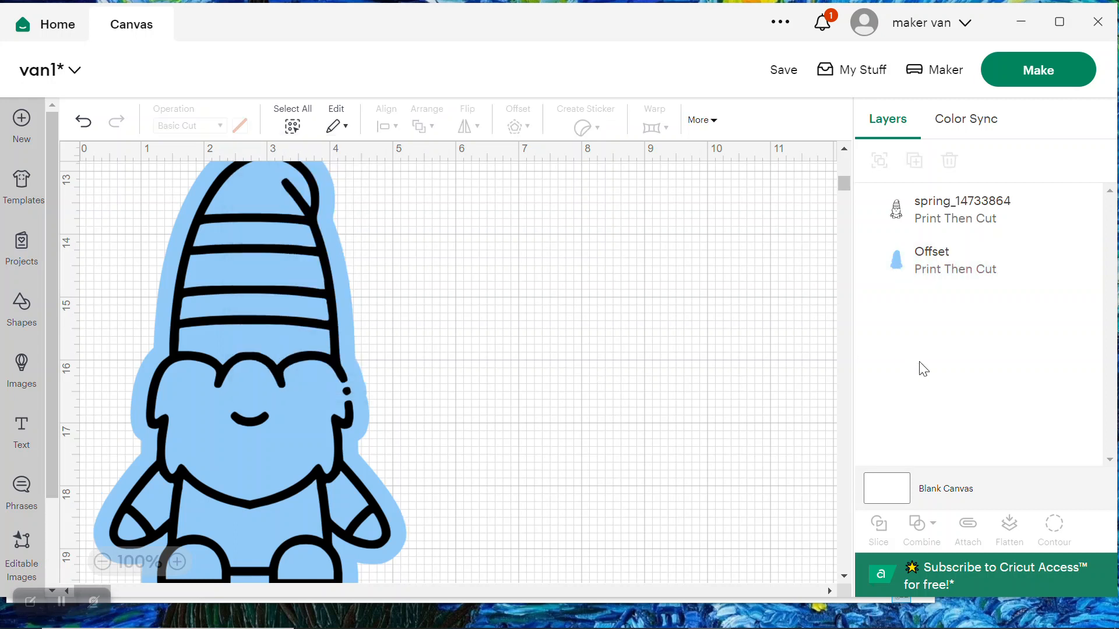
Flatten the gnome with its light blue offset and preview the resulting sticker on the mat
drag(465, 254, 131, 403)
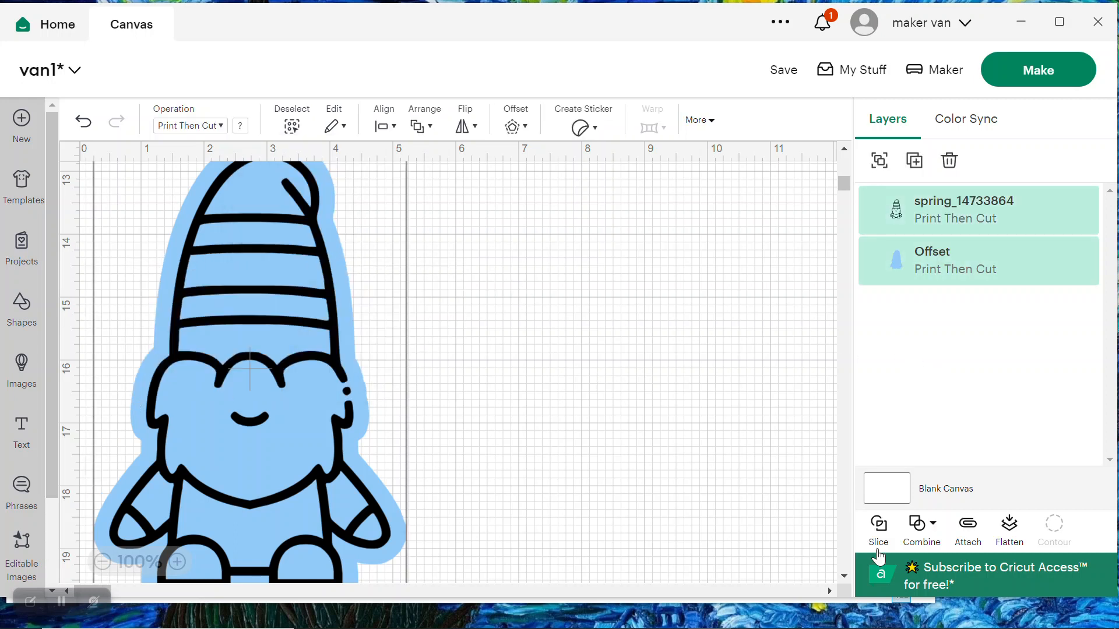
click(1002, 524)
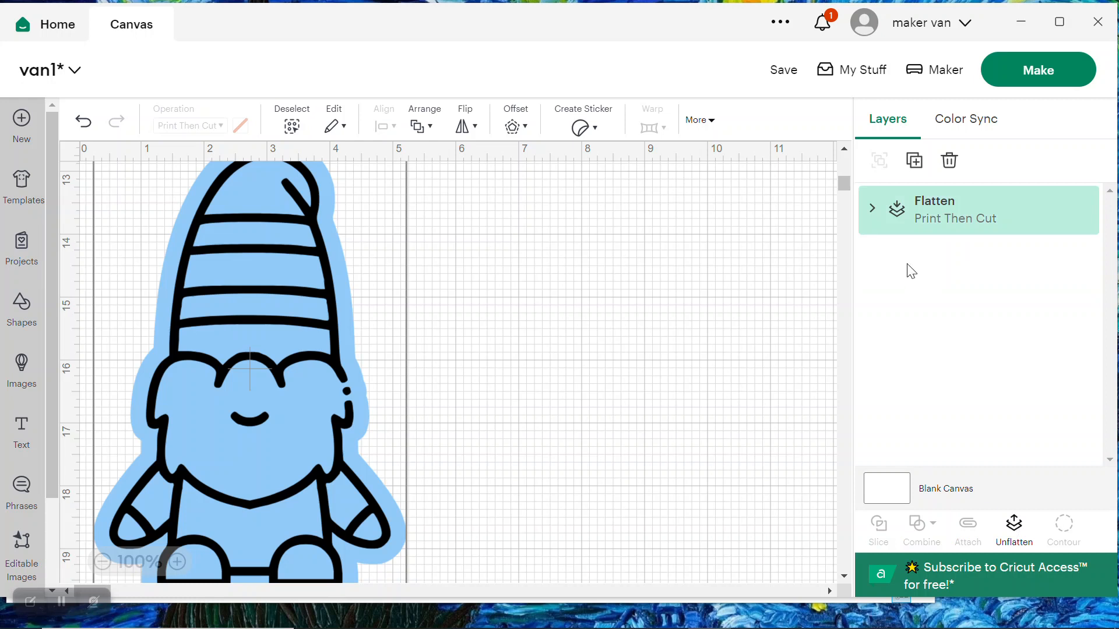
click(1035, 70)
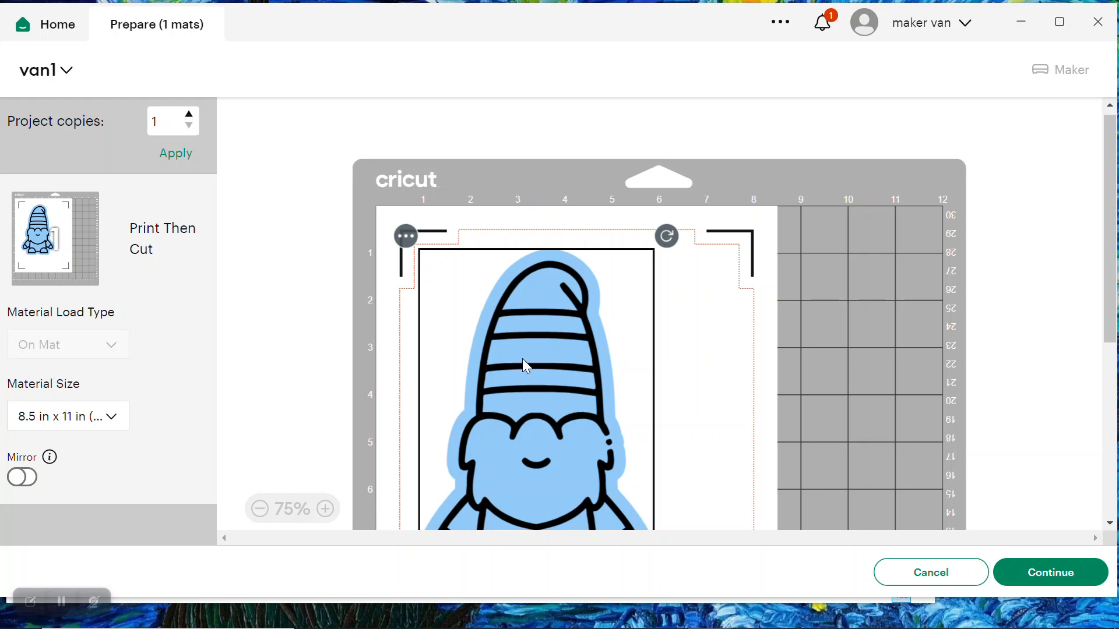
scroll(542, 353, down, 2)
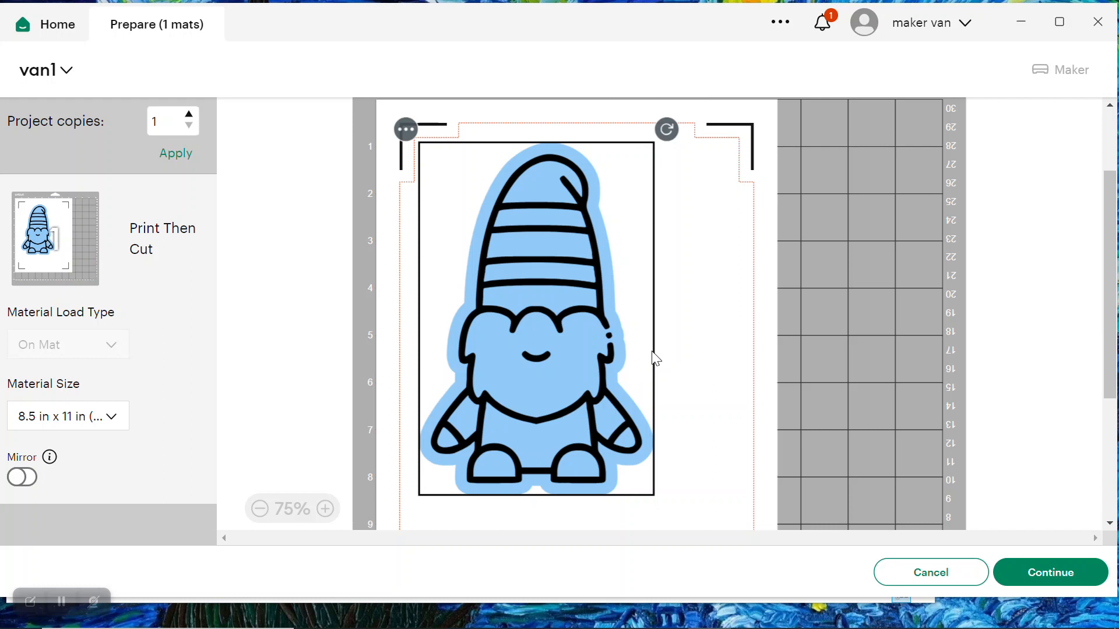
Return to the canvas and unflatten the light blue gnome sticker
click(915, 572)
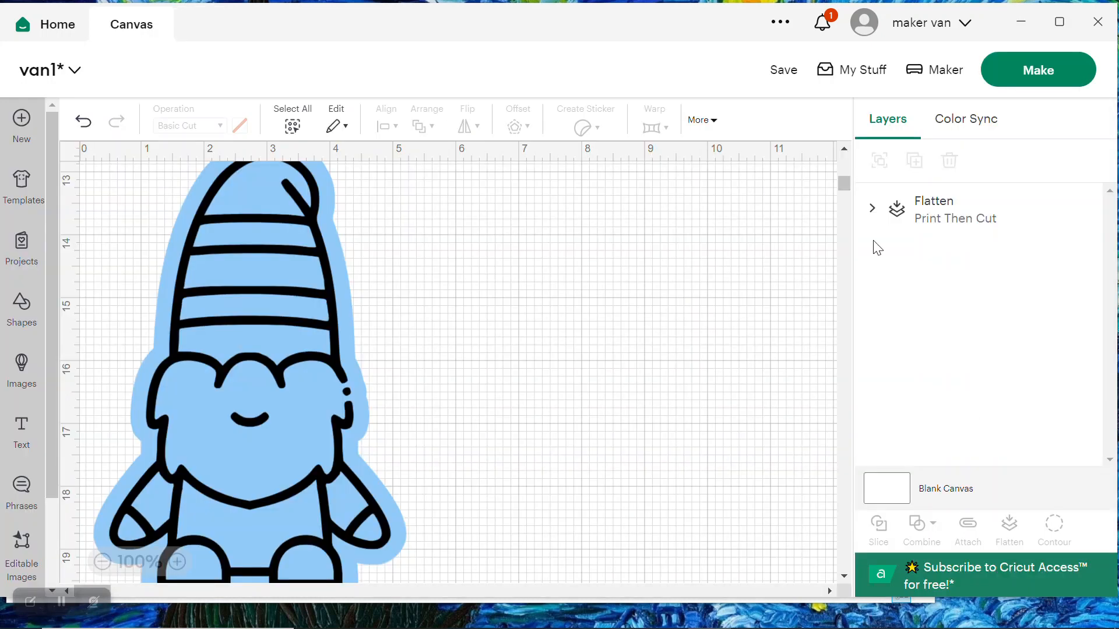
click(929, 233)
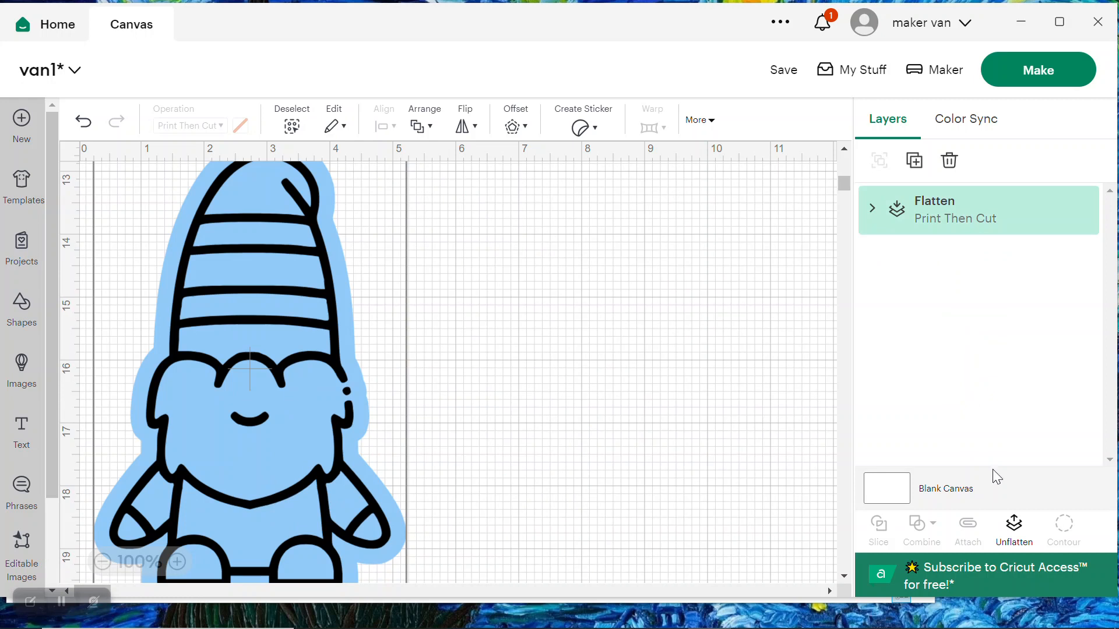
click(1010, 525)
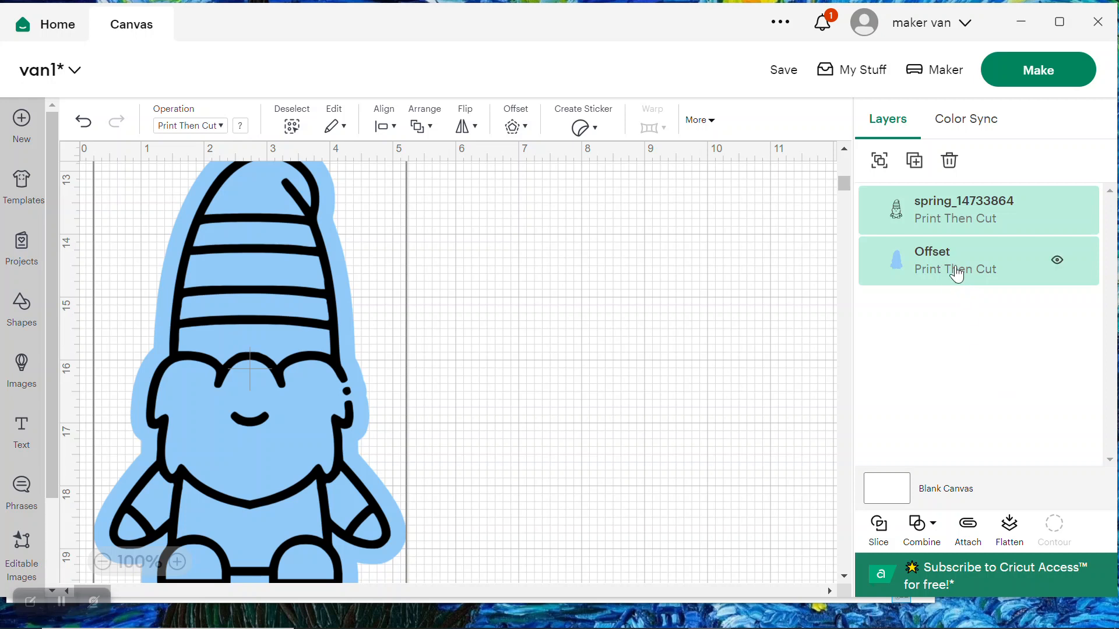
Set the Offset layer's print color to white
click(947, 255)
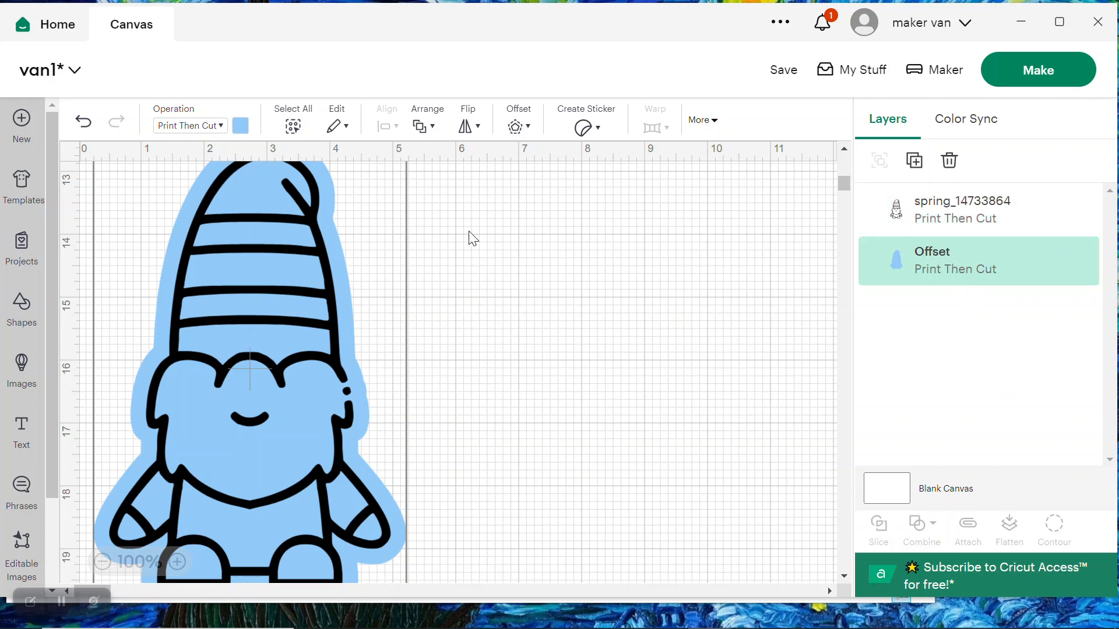
click(555, 255)
click(920, 281)
click(239, 126)
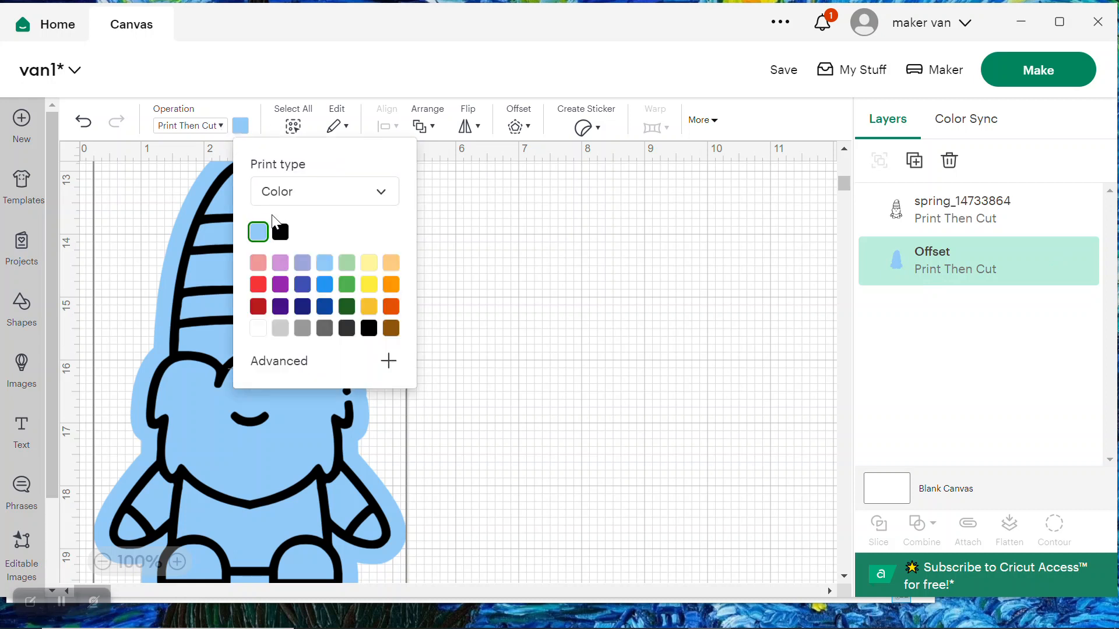
click(259, 329)
click(543, 387)
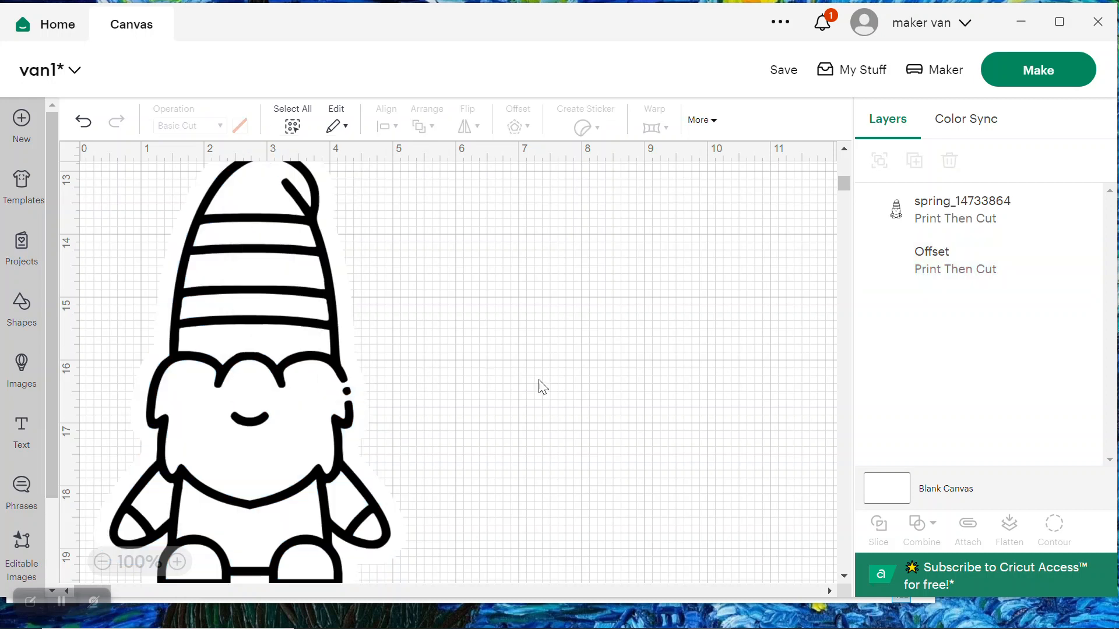
Flatten the gnome image with its white offset and open the mat preview for making
drag(523, 304, 180, 391)
click(1009, 530)
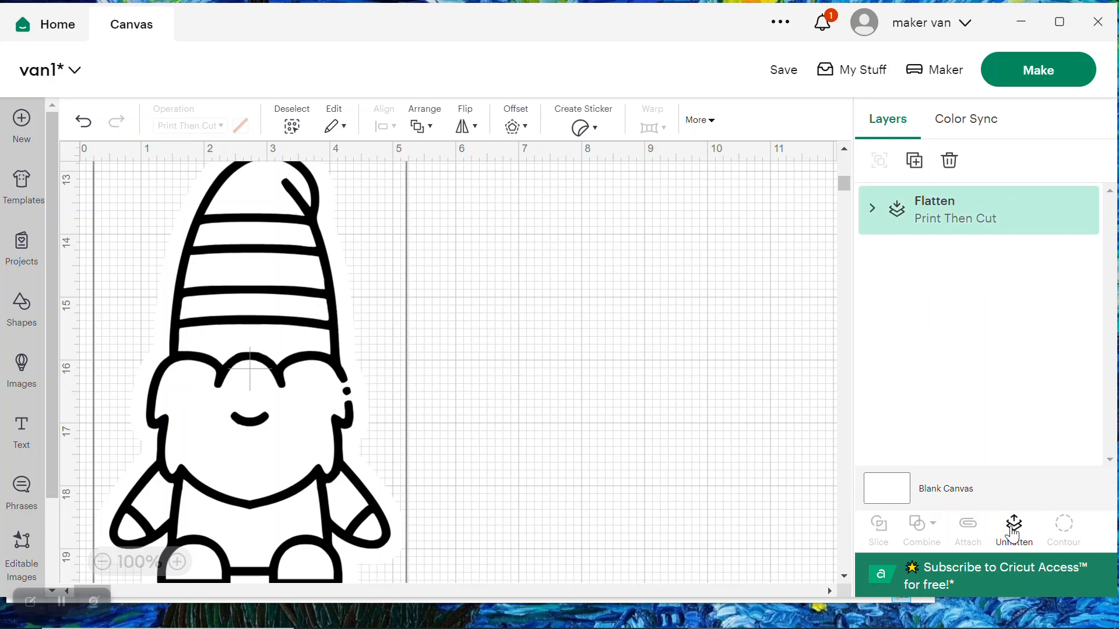
click(1021, 82)
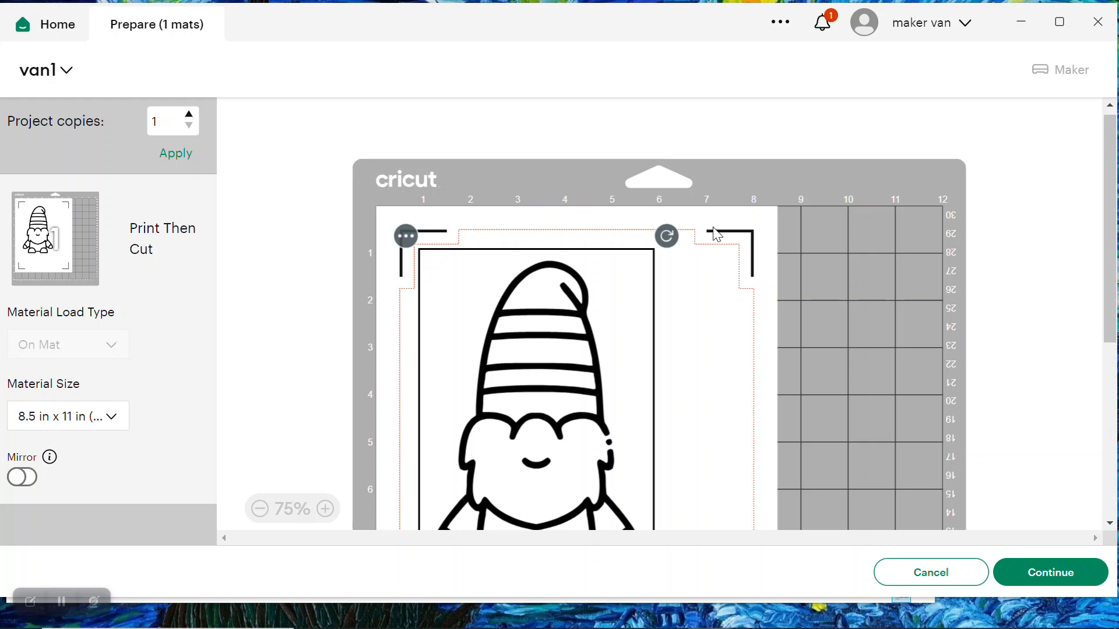
Examine the gnome's placement on the letter-size sheet, including the sensor marks and the printable-area outline around it
scroll(699, 327, down, 3)
scroll(699, 328, down, 3)
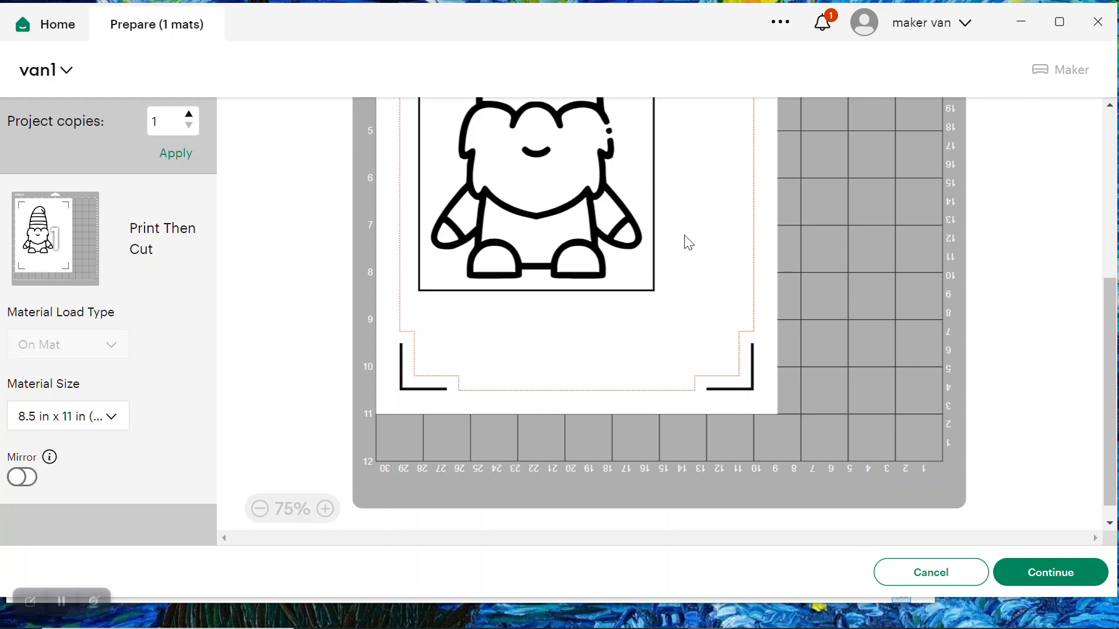
scroll(679, 258, up, 1)
scroll(679, 259, up, 3)
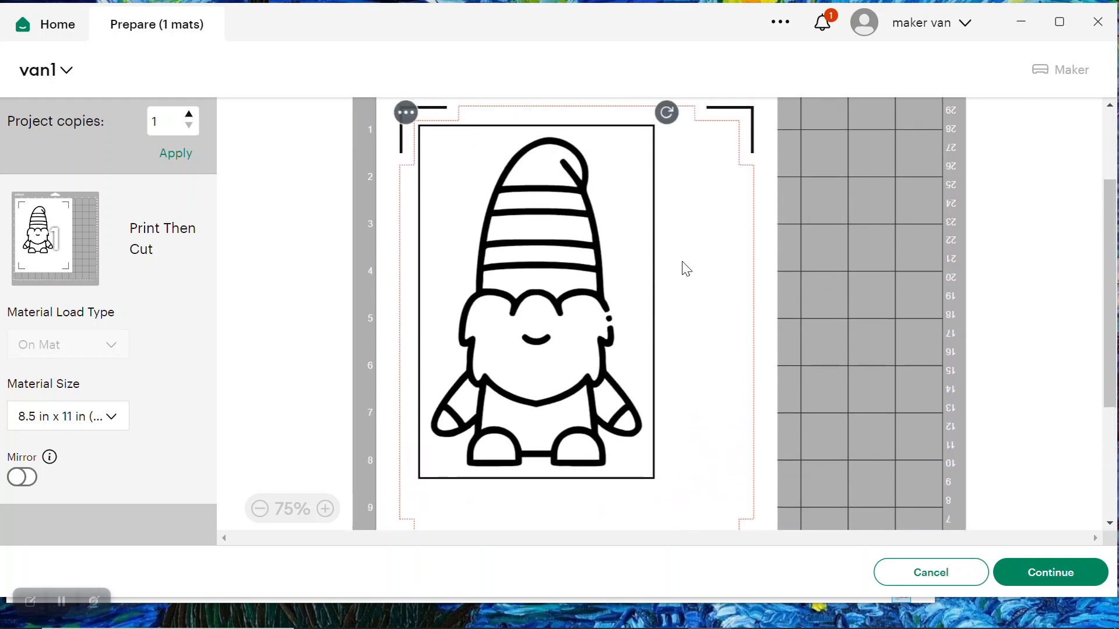
scroll(719, 342, up, 2)
scroll(720, 344, down, 2)
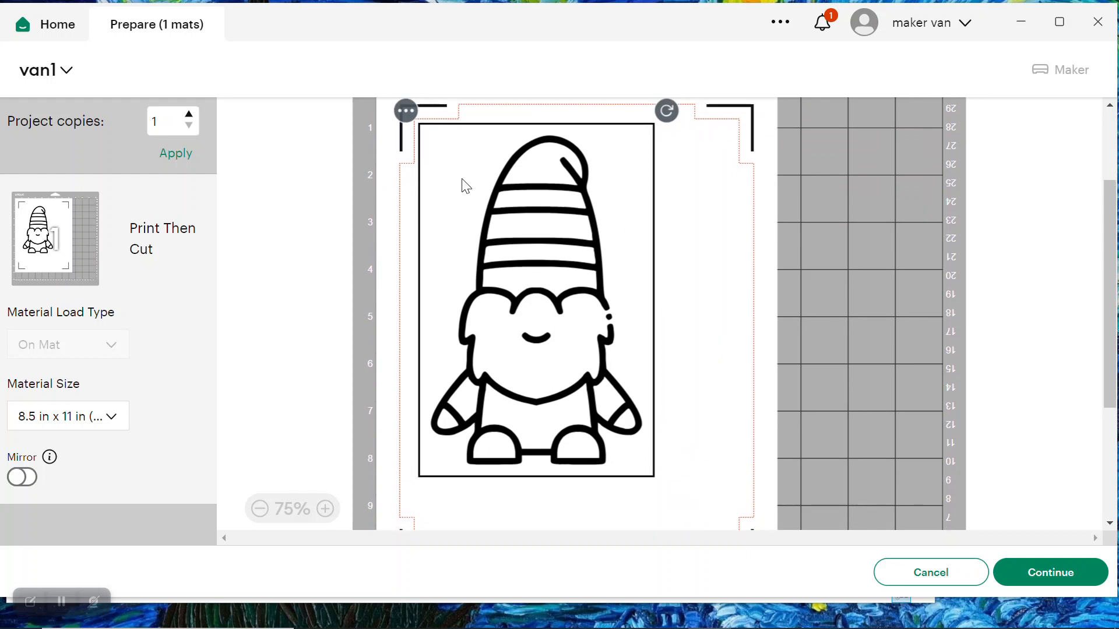
scroll(693, 405, down, 5)
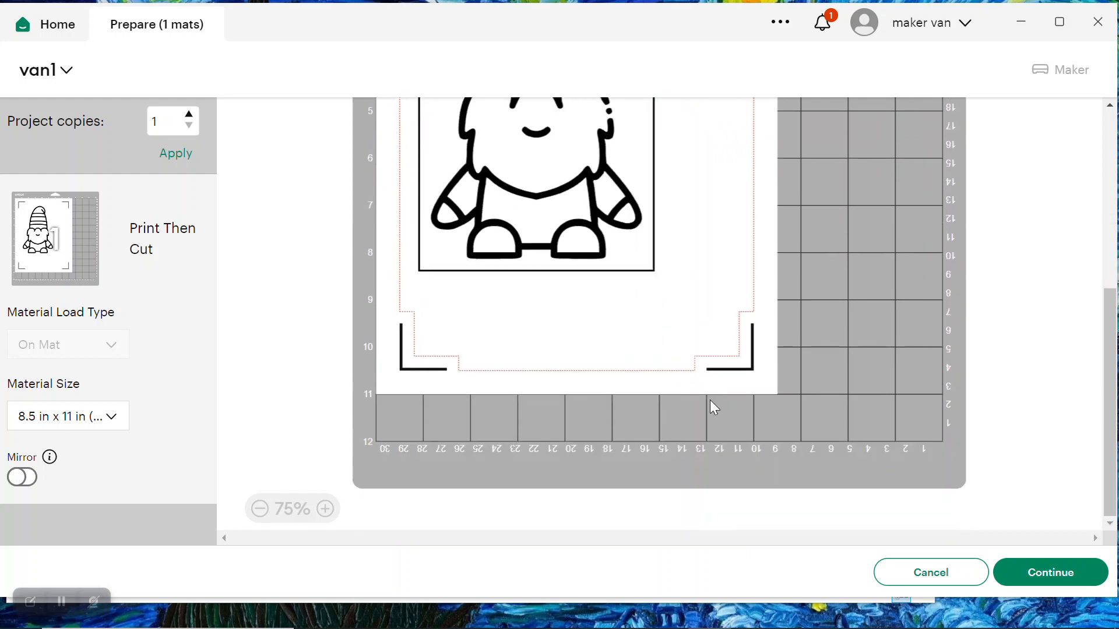
scroll(692, 290, up, 5)
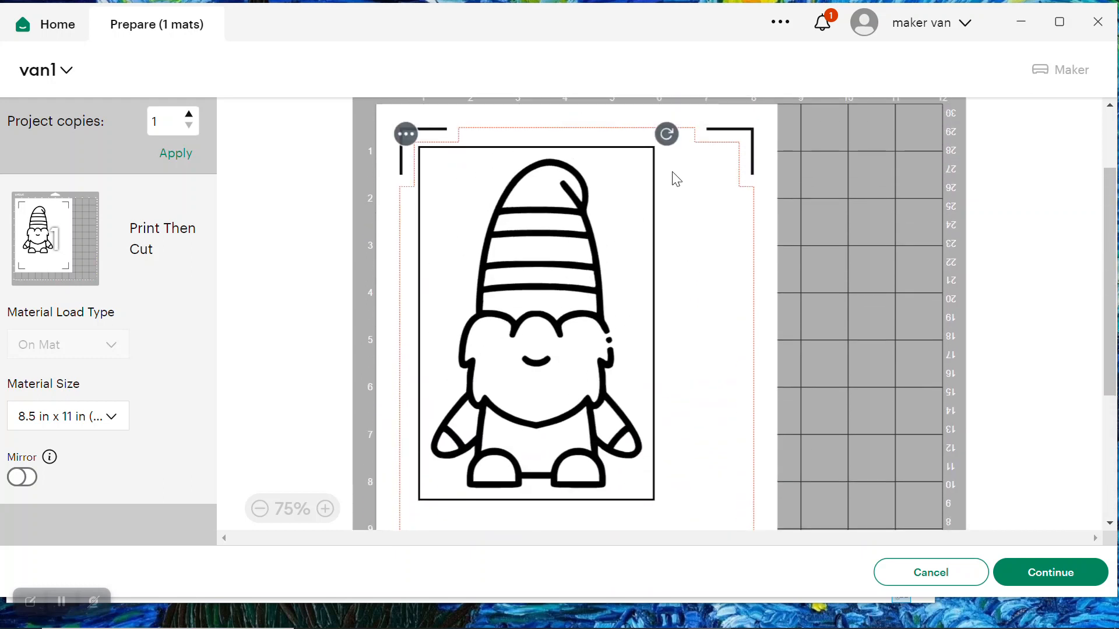
Continue to the make stage and try print setup with Add Bleed off and Use System Dialog on, closing it without printing
click(1040, 576)
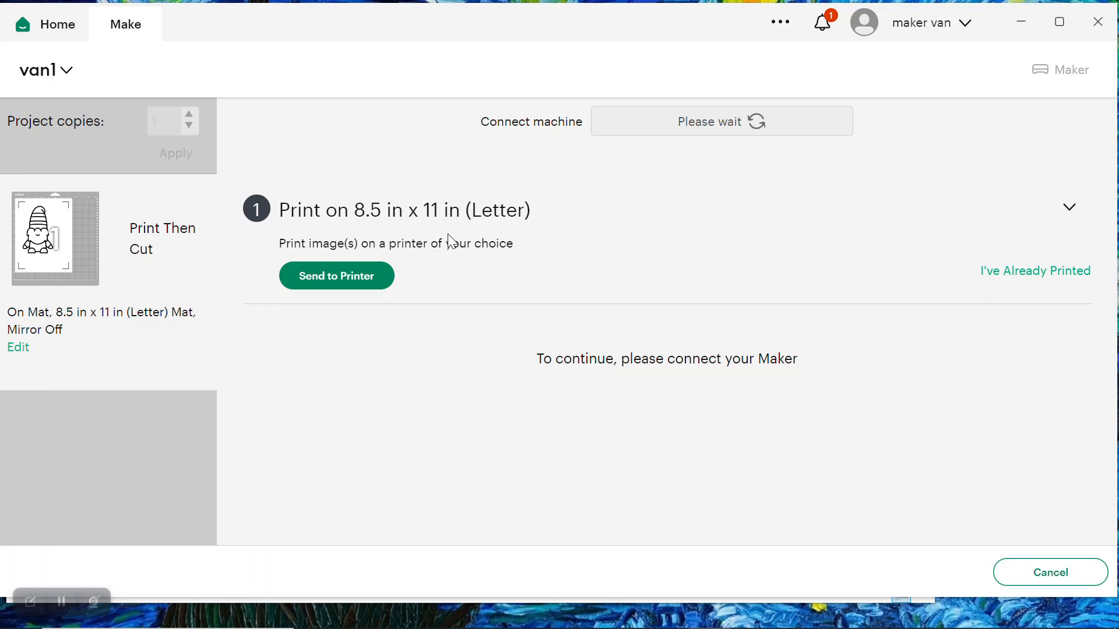
click(345, 285)
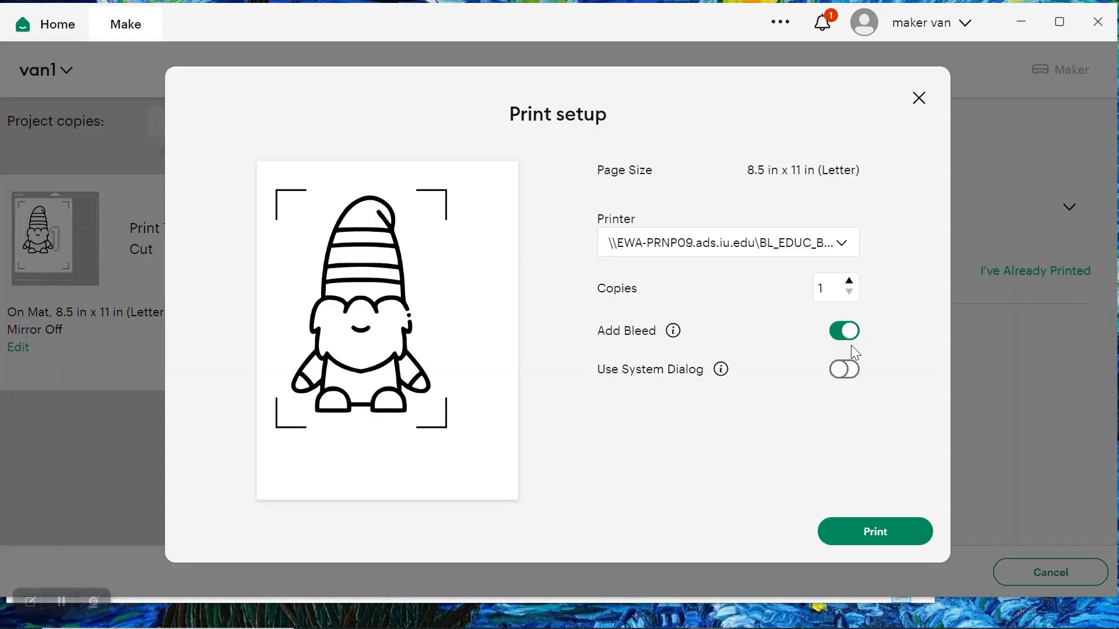
click(839, 336)
click(850, 373)
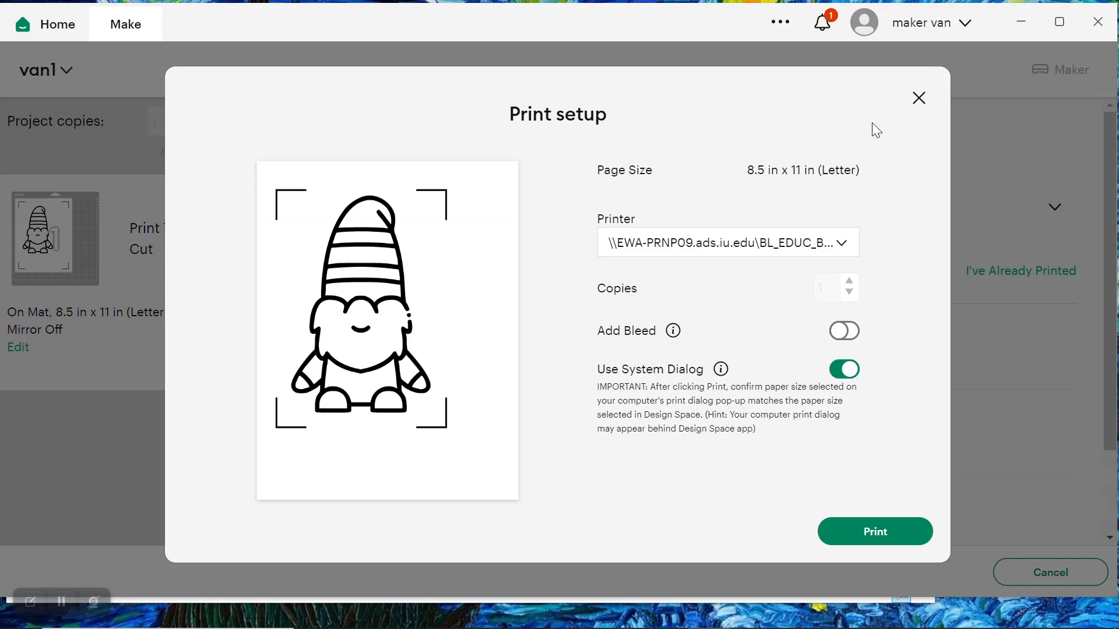
click(918, 100)
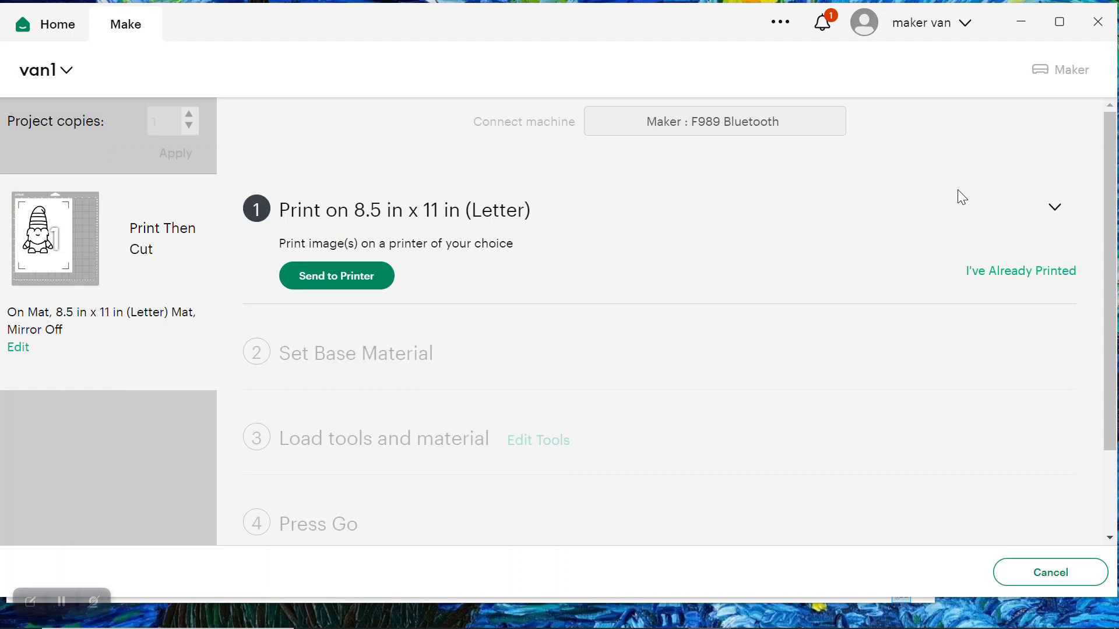
Mark the sheet as already printed and choose Copy Paper – 20 lb (75 gsm) as the base material
click(1005, 273)
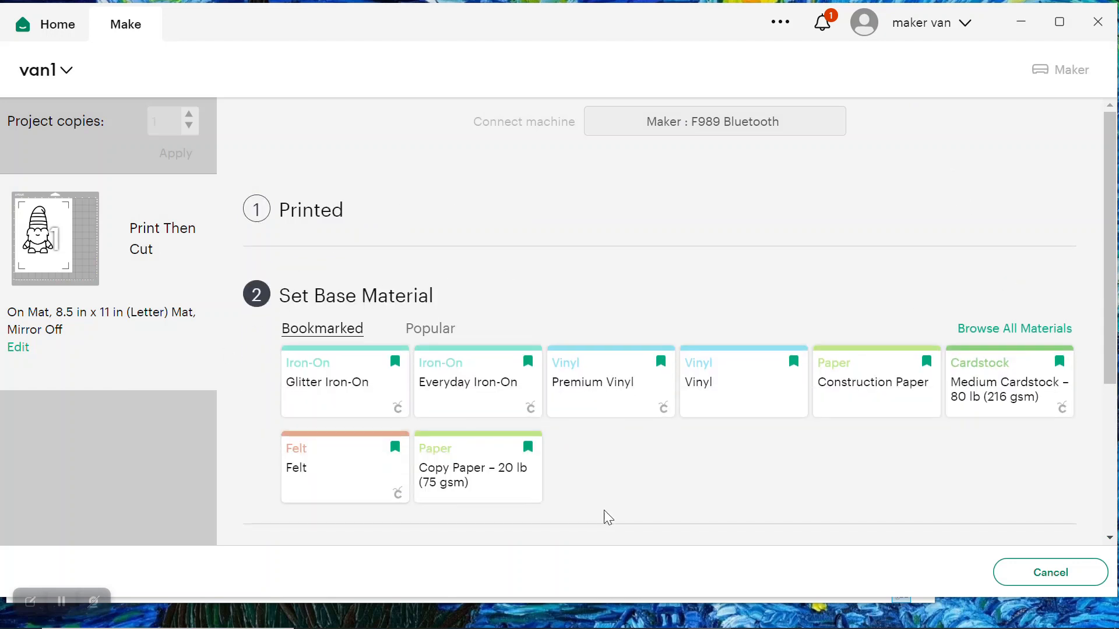
click(475, 461)
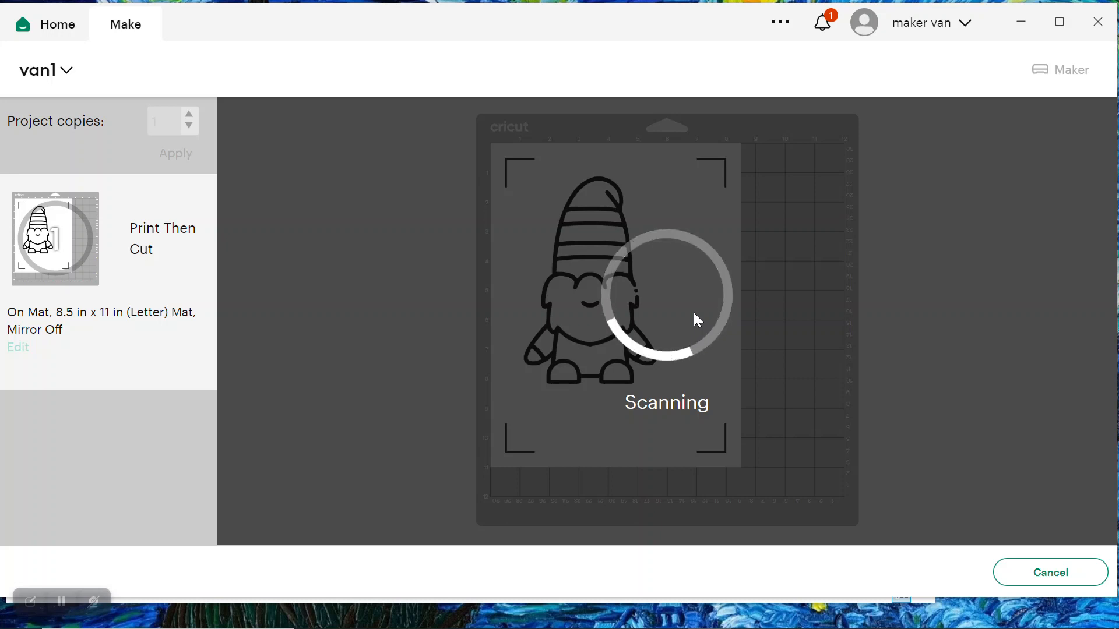
Cancel the make process during scanning and return to the canvas
click(1035, 577)
click(622, 100)
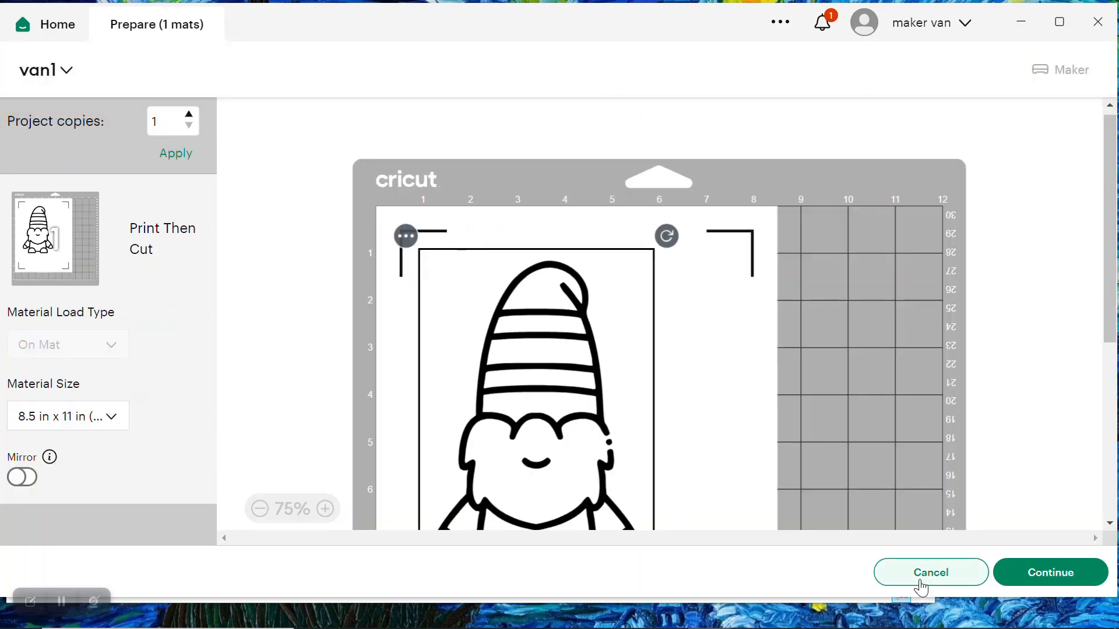
click(924, 580)
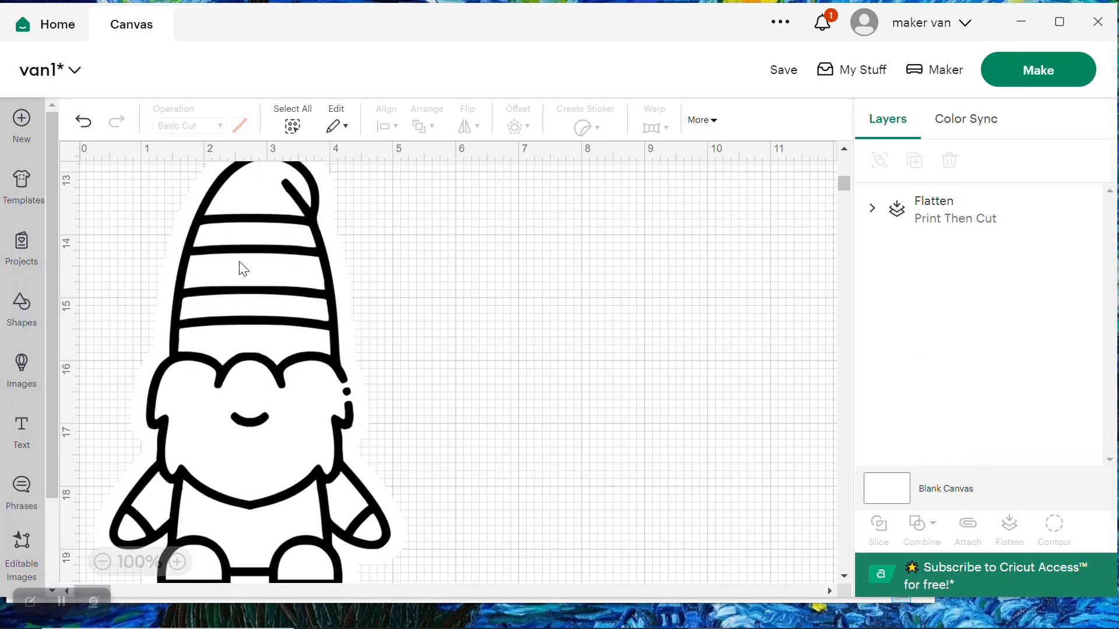
Delete the flattened gnome from the canvas and open the image upload page
click(279, 236)
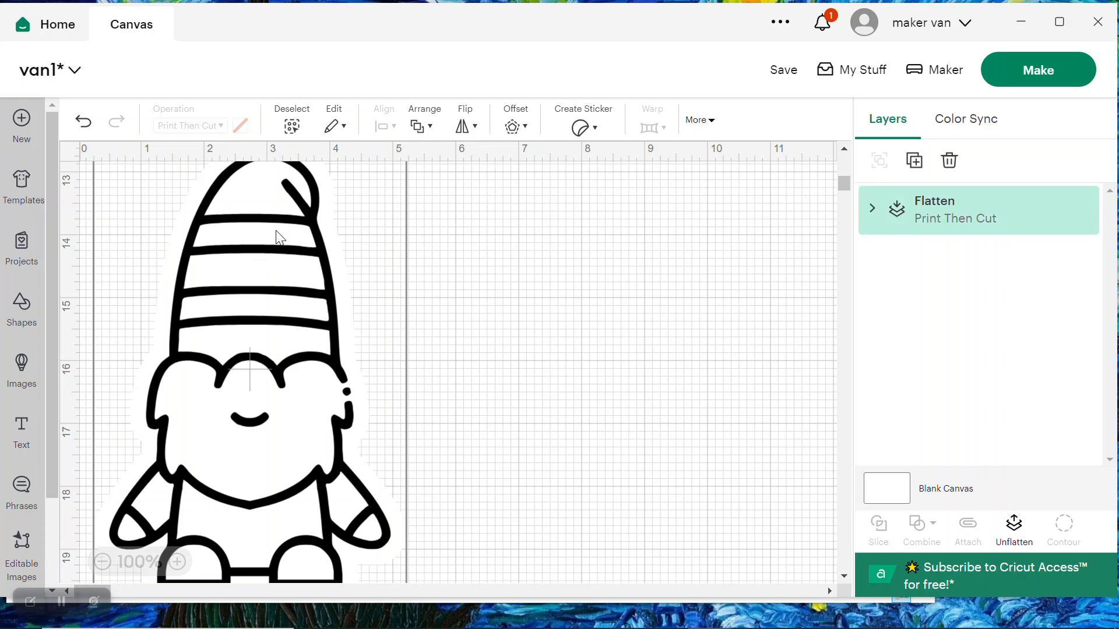
key(Delete)
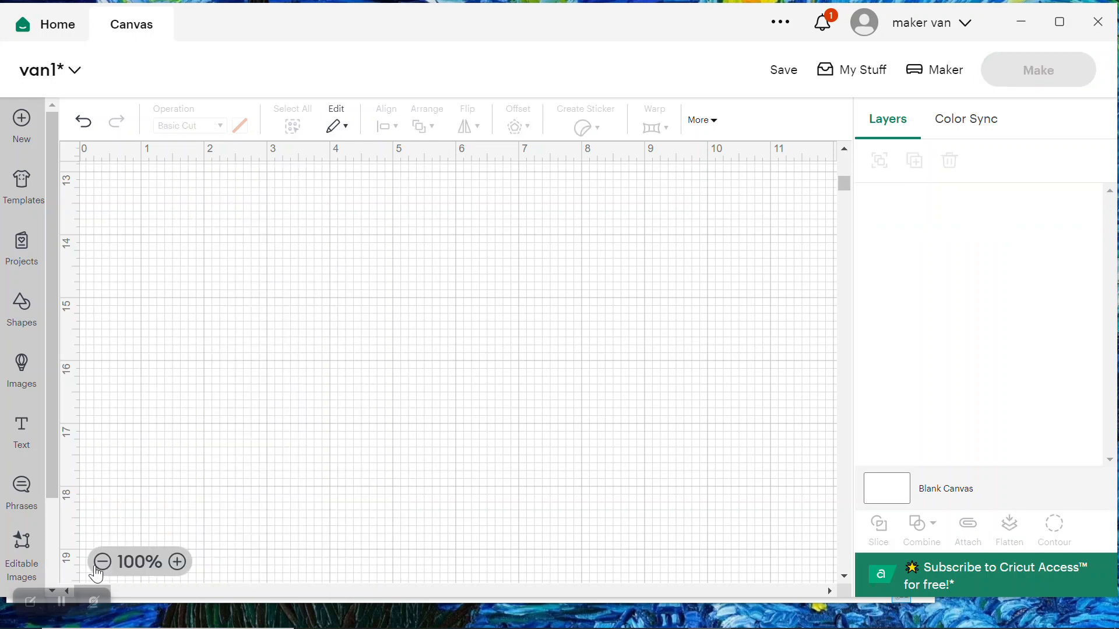
scroll(21, 524, down, 2)
click(17, 508)
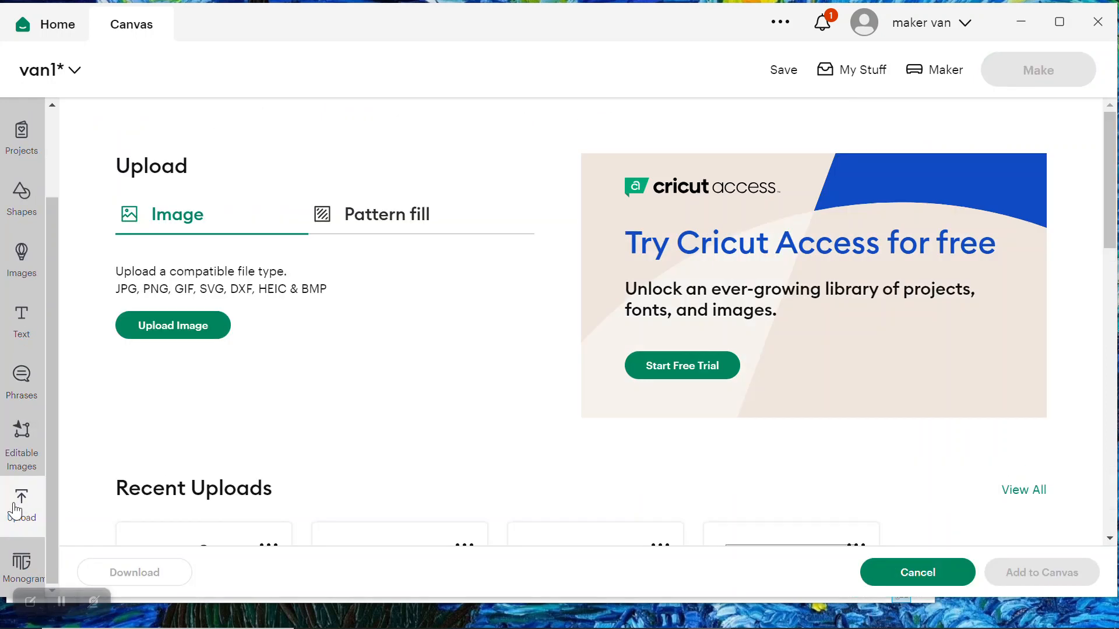
Upload noun-robot-6993929.svg from Downloads and place it on the canvas
click(178, 330)
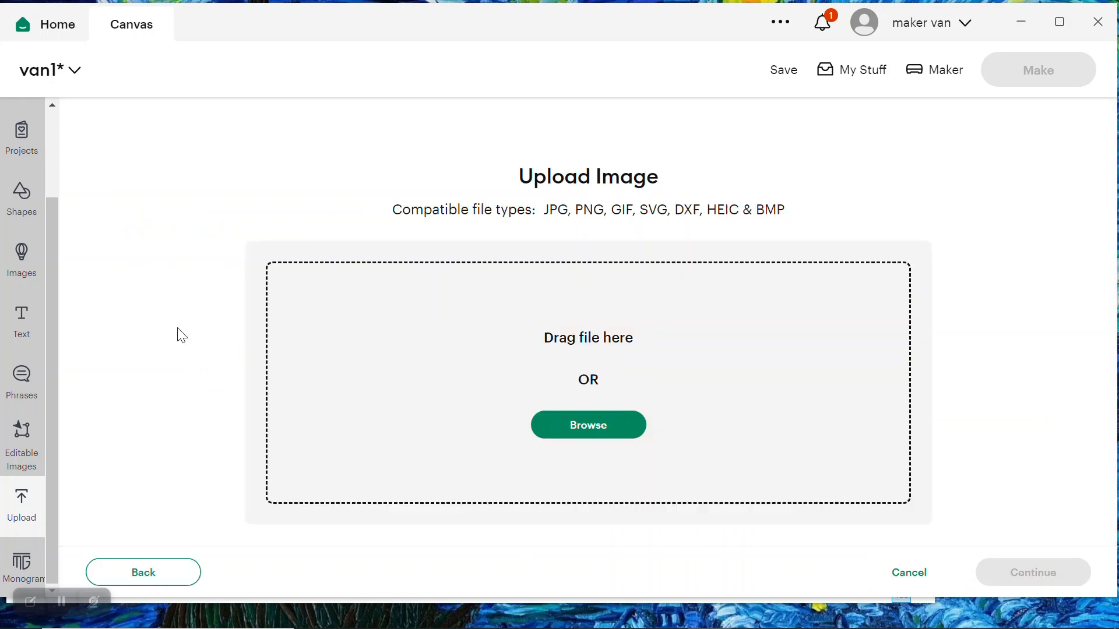
click(605, 426)
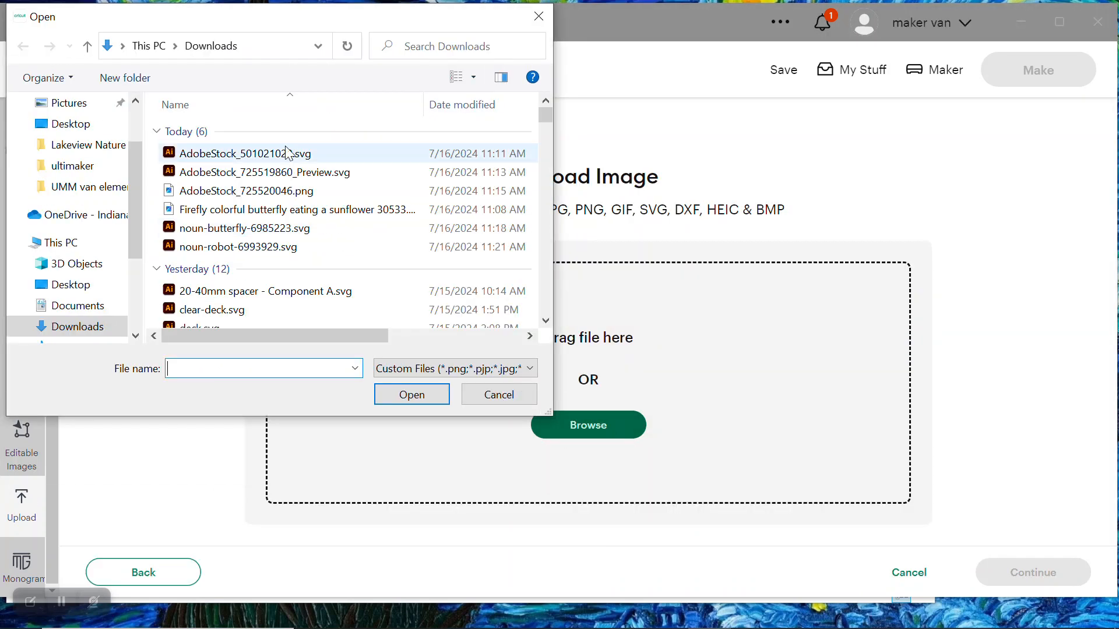
click(221, 249)
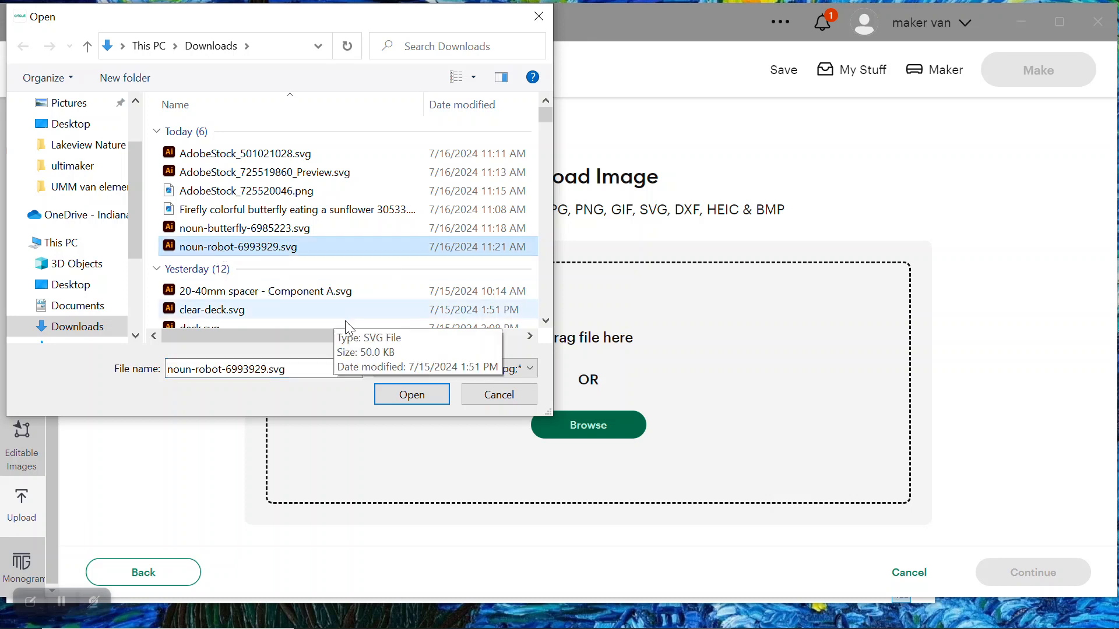
click(423, 400)
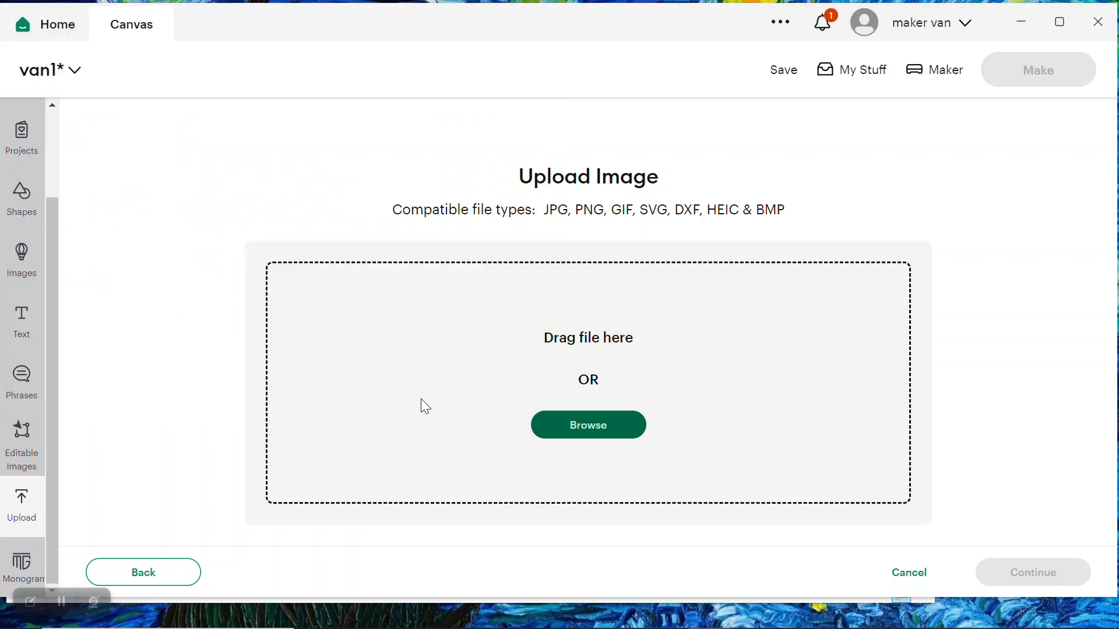
scroll(661, 400, down, 2)
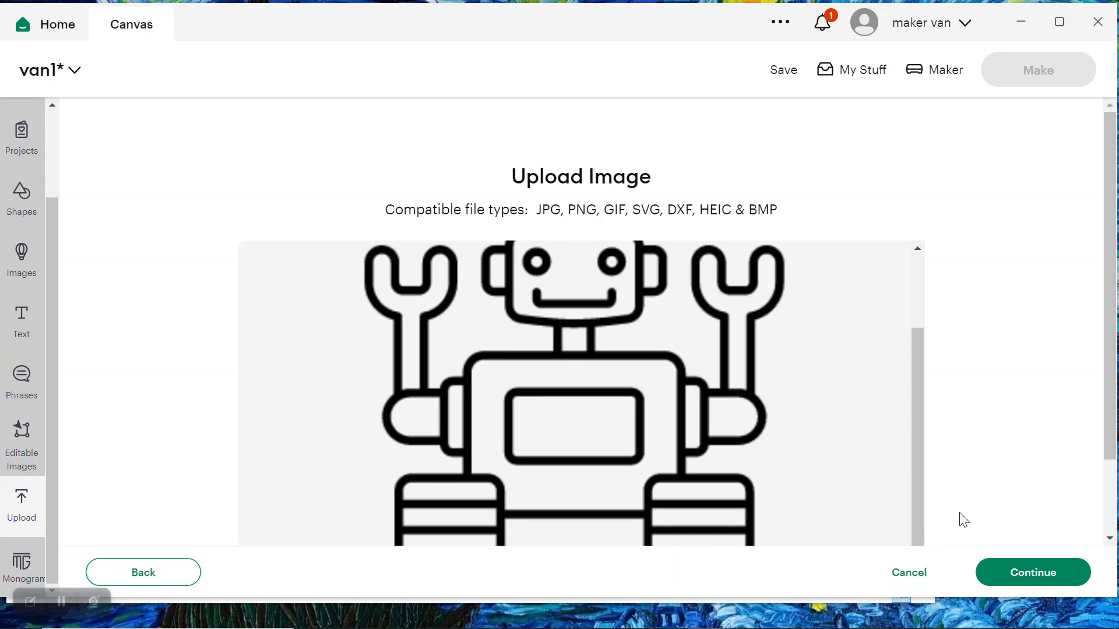
click(1014, 573)
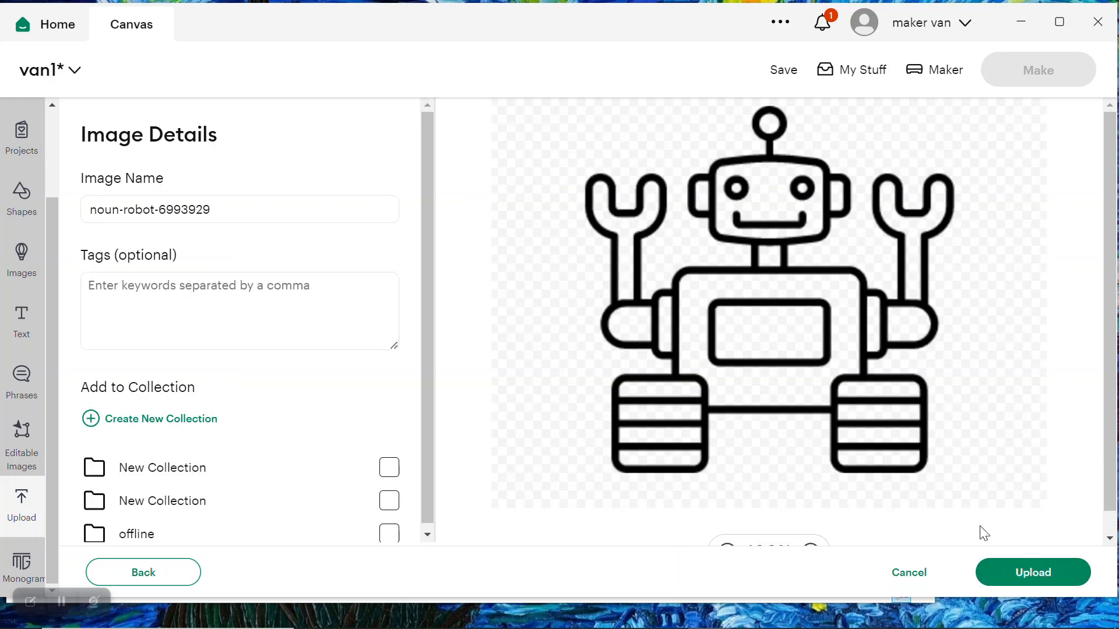
click(1027, 576)
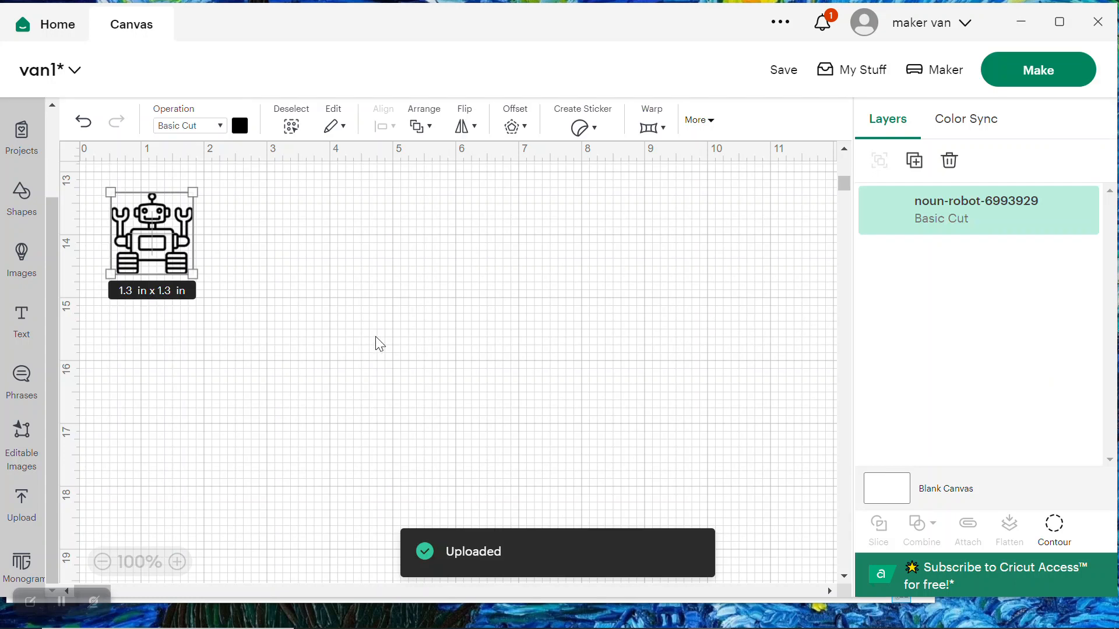
Enlarge the robot to about 4.47 x 4.46 in and set its operation to Print Then Cut
drag(192, 274, 391, 470)
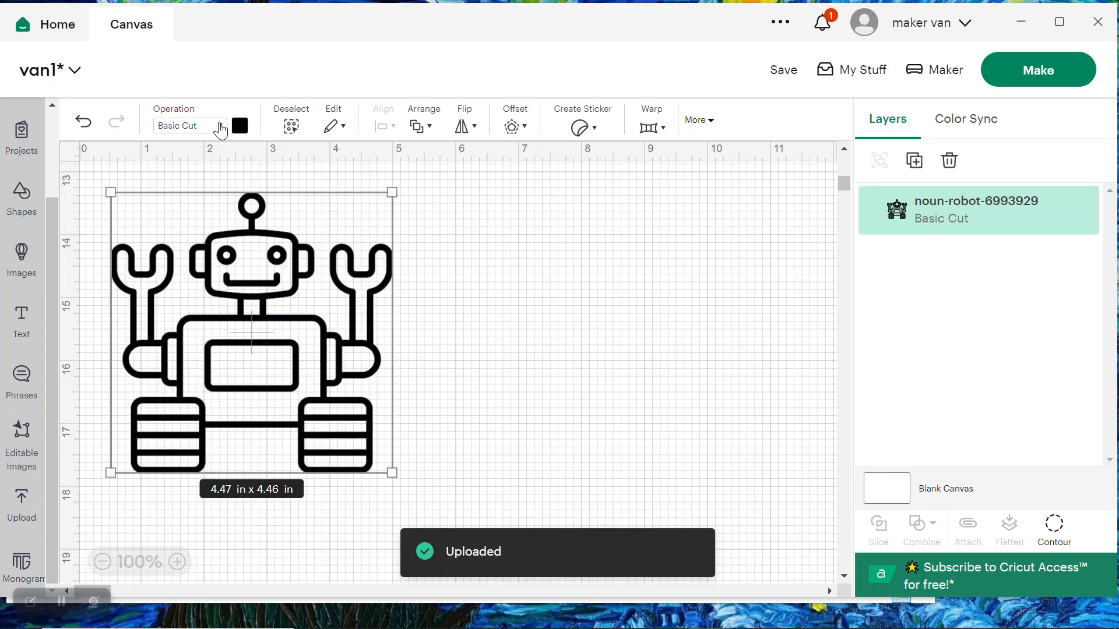
click(220, 127)
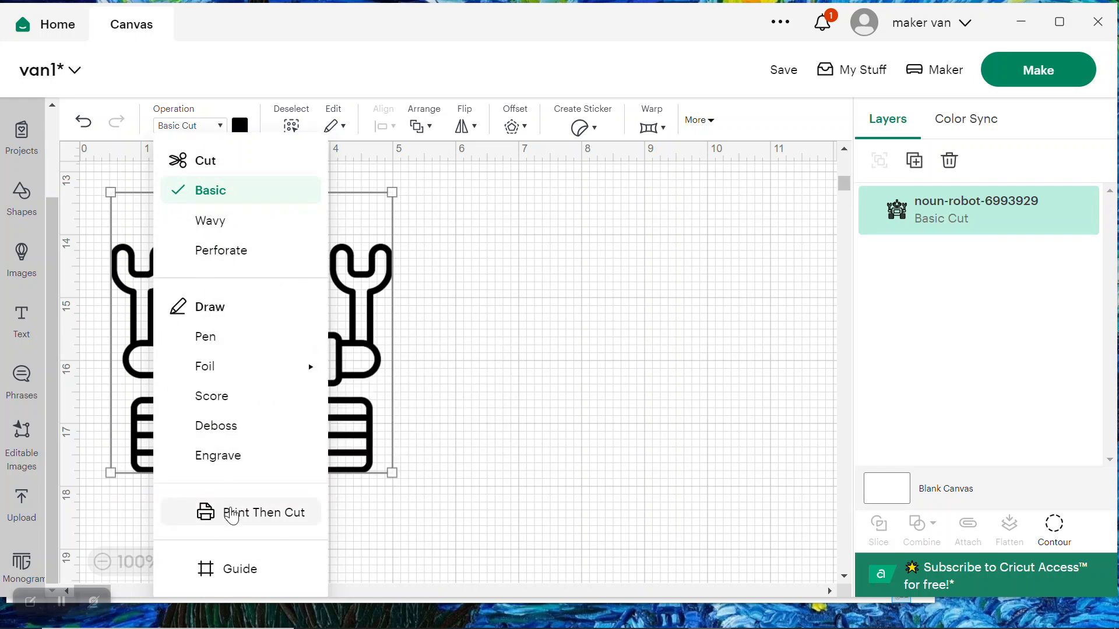
click(232, 513)
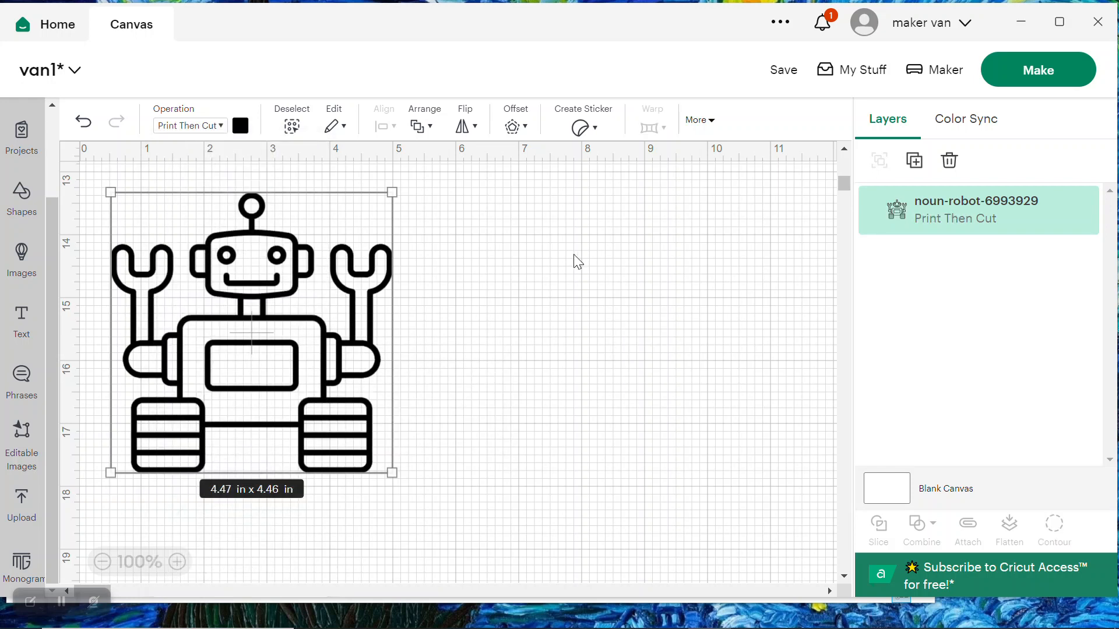
Add a 0.125 in rounded offset around the robot and change the offset's operation to Basic Cut
click(528, 132)
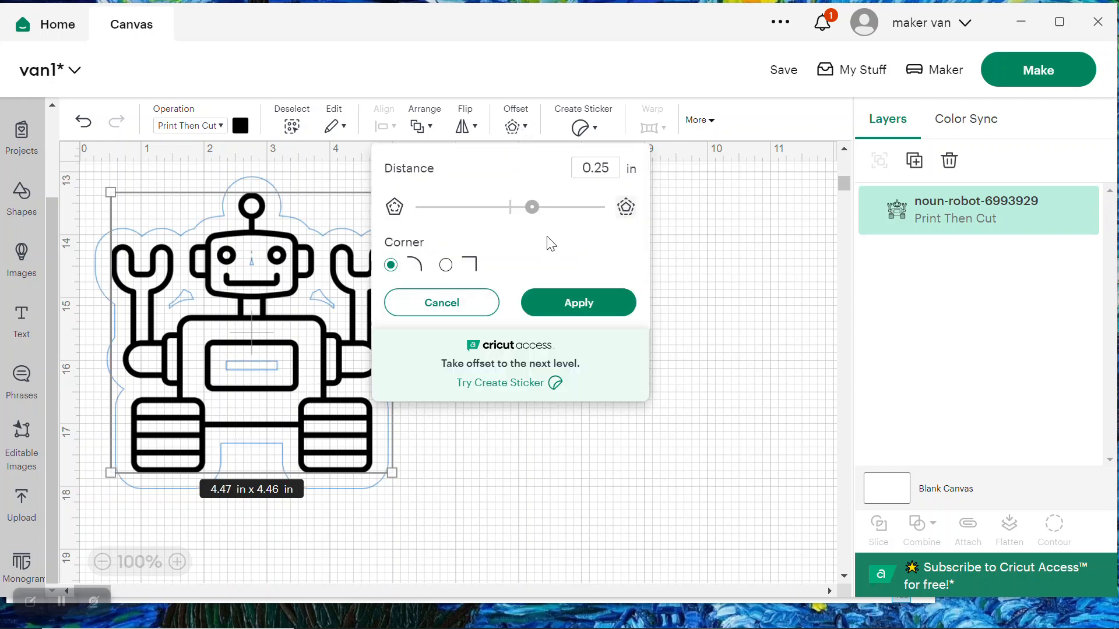
drag(532, 211, 523, 211)
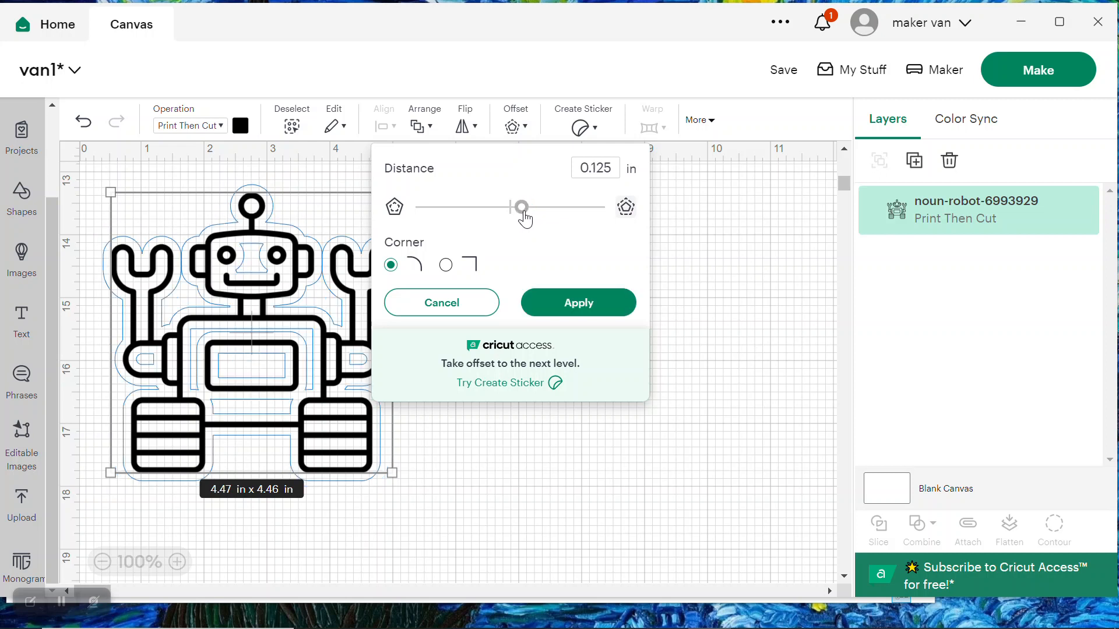
click(579, 309)
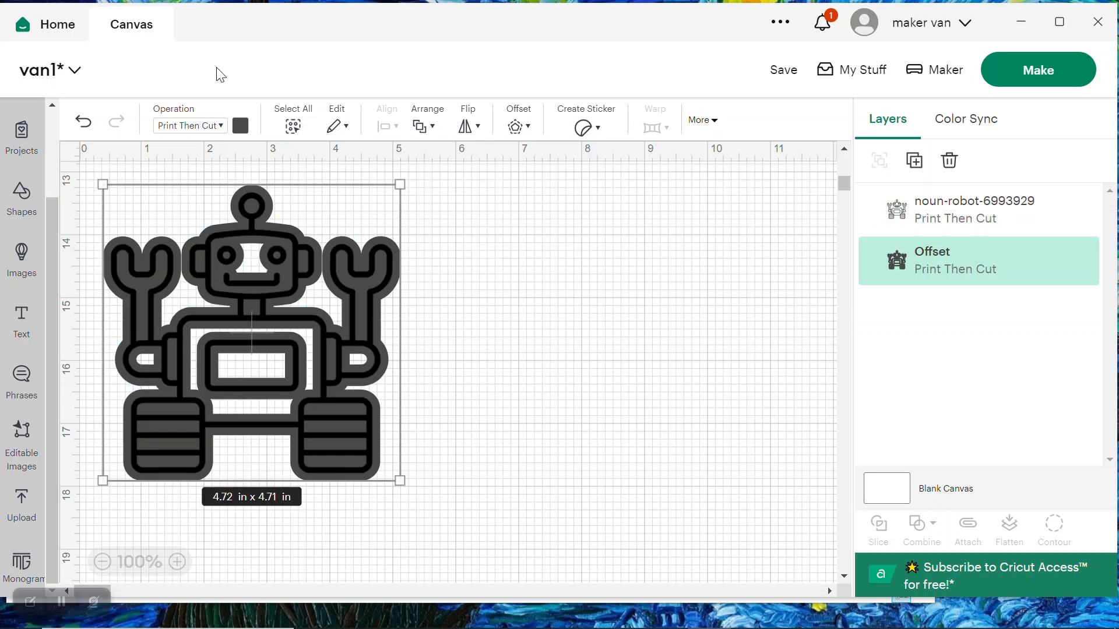
click(222, 126)
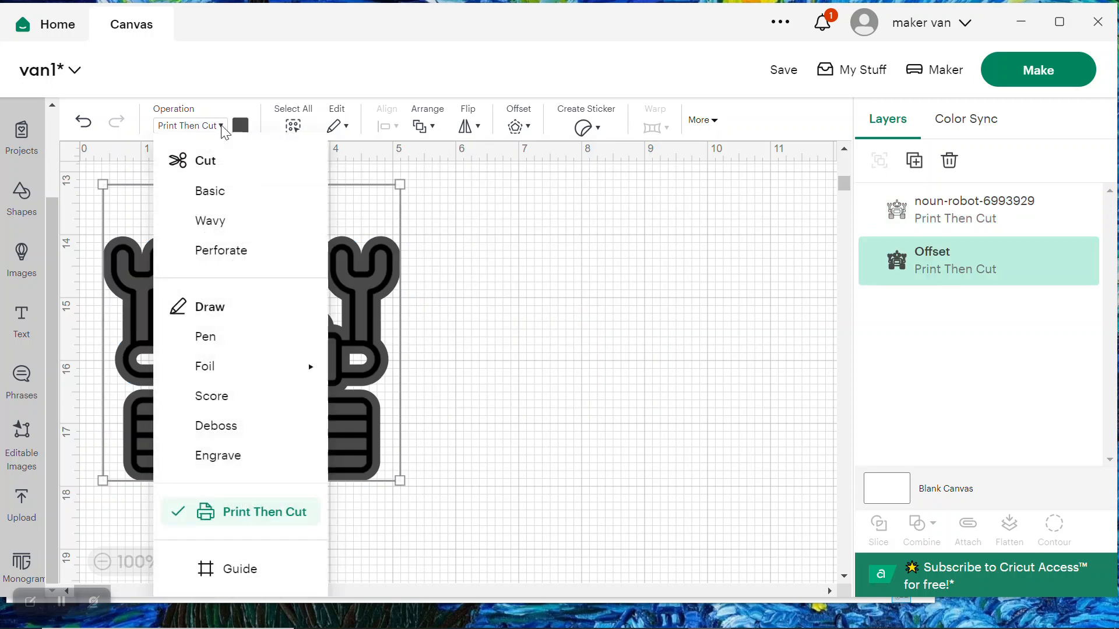
click(210, 190)
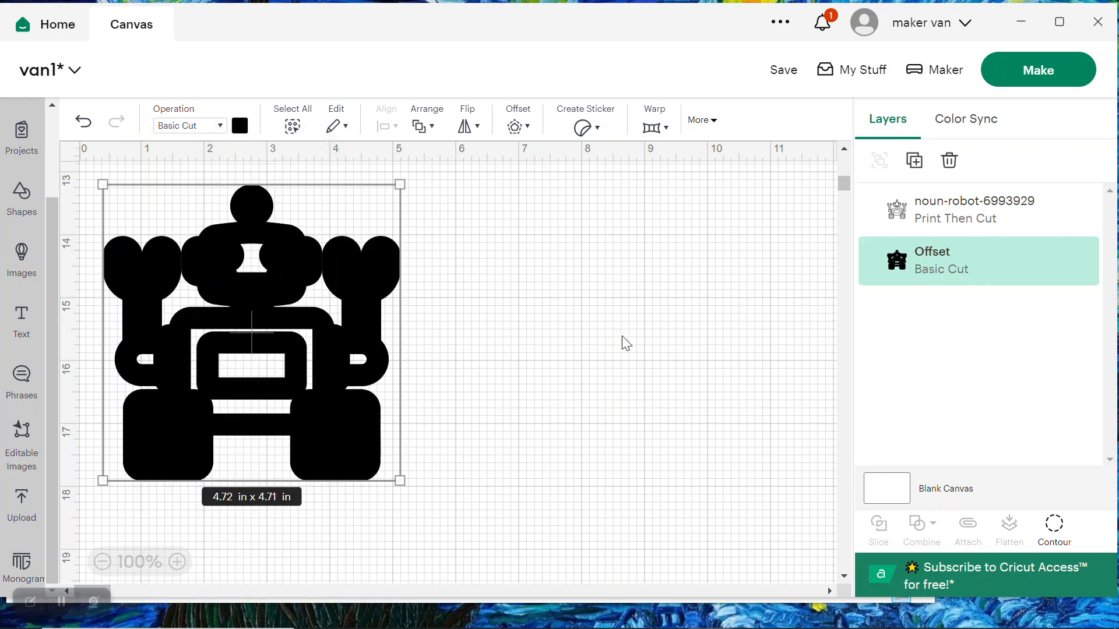
Hide all six interior contours of the robot's offset so only its outer silhouette is cut
click(1062, 534)
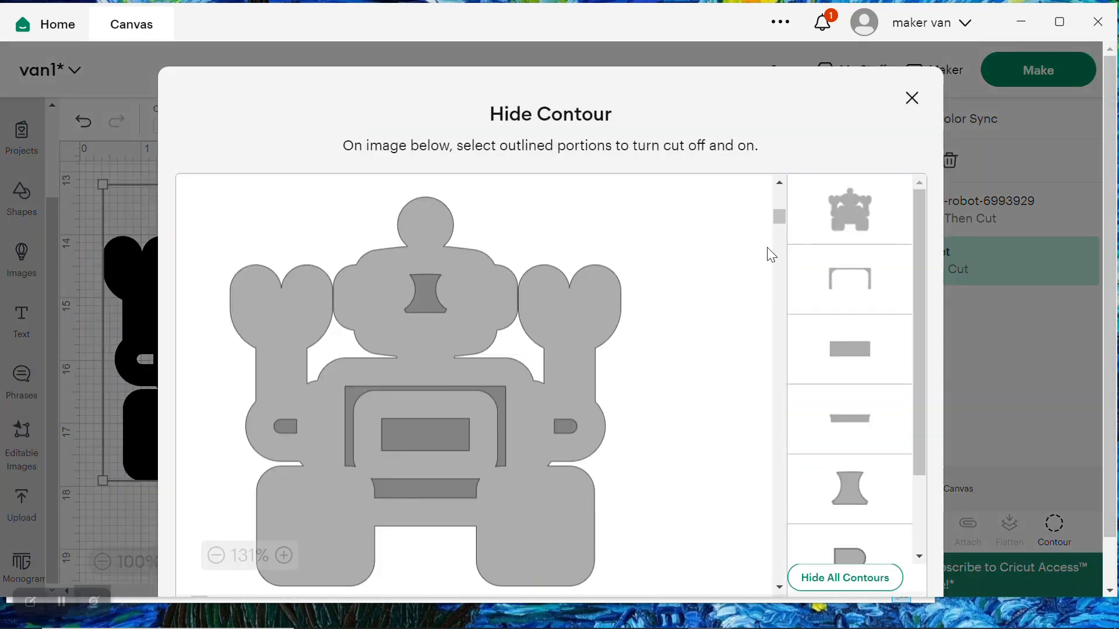
click(841, 279)
click(838, 346)
click(843, 423)
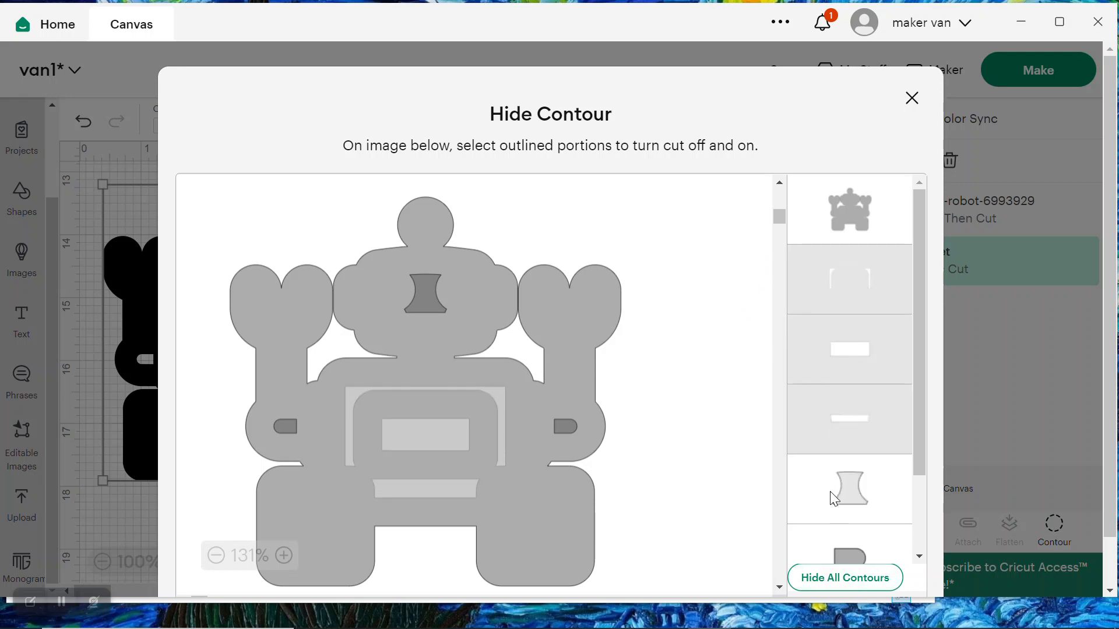
click(835, 499)
scroll(836, 500, down, 2)
click(842, 459)
click(842, 531)
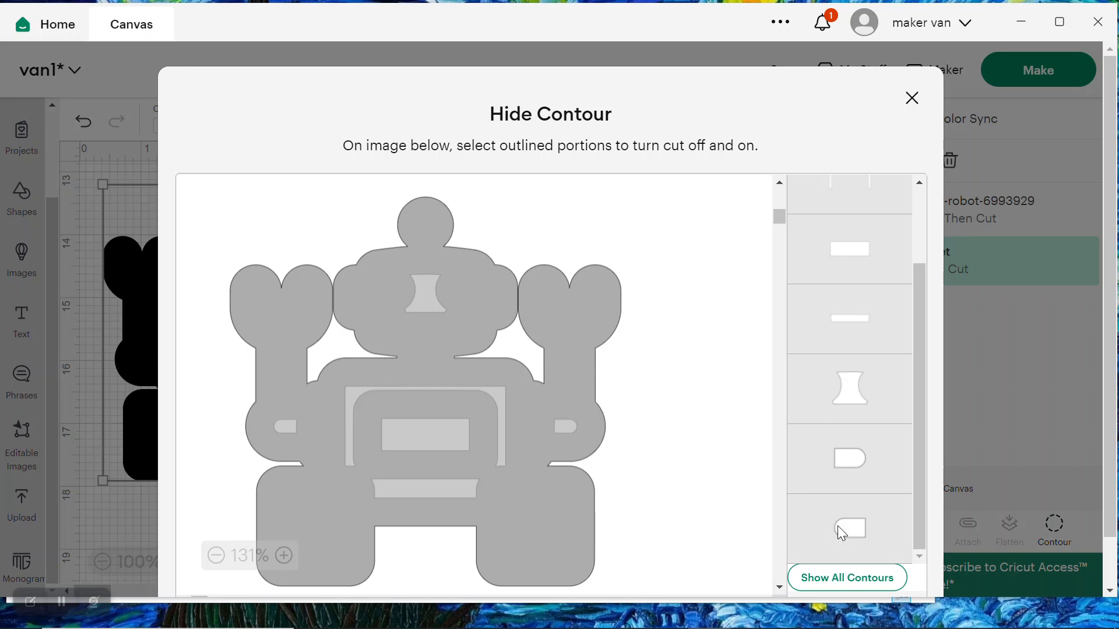
scroll(767, 342, up, 5)
scroll(767, 343, down, 2)
scroll(842, 253, up, 2)
click(912, 97)
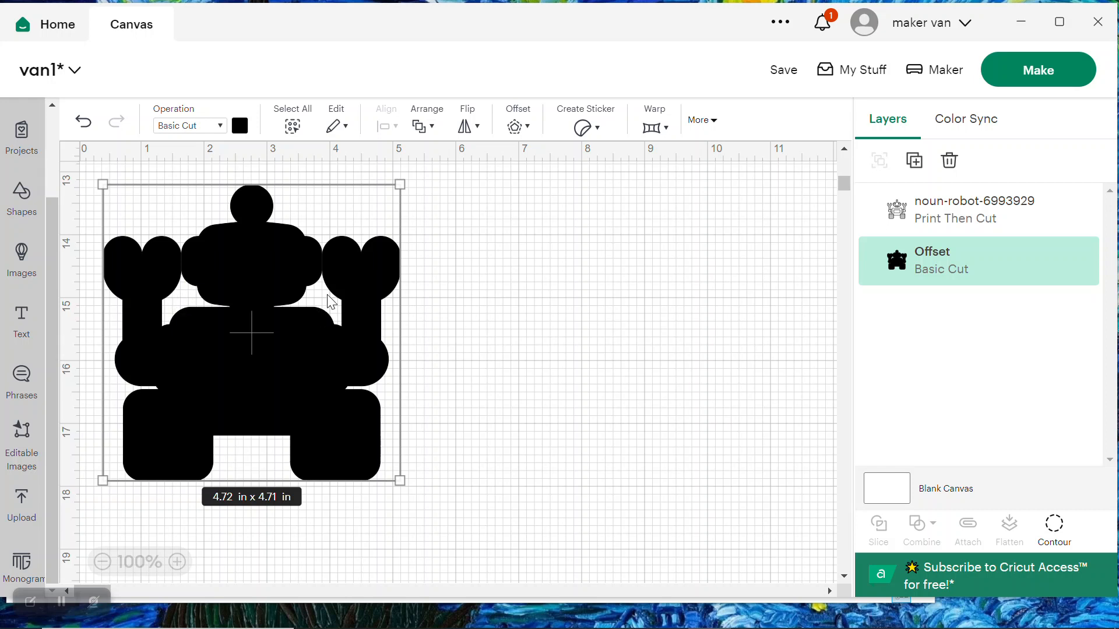
Flatten the robot and its offset together, preview the result on the mat, and return to the canvas
click(607, 306)
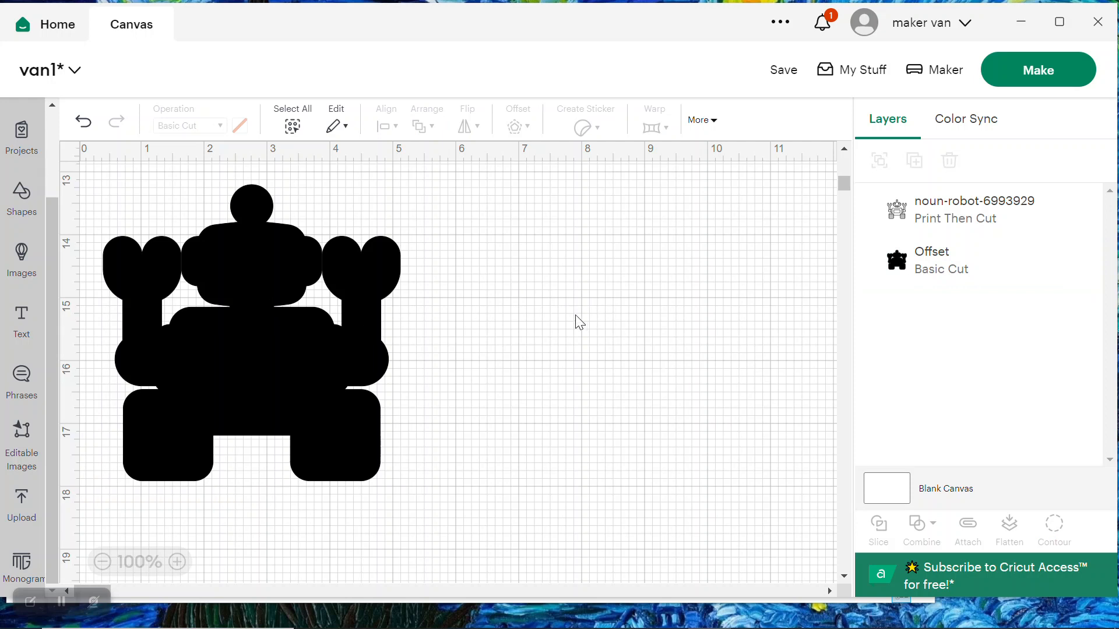
drag(452, 185, 155, 369)
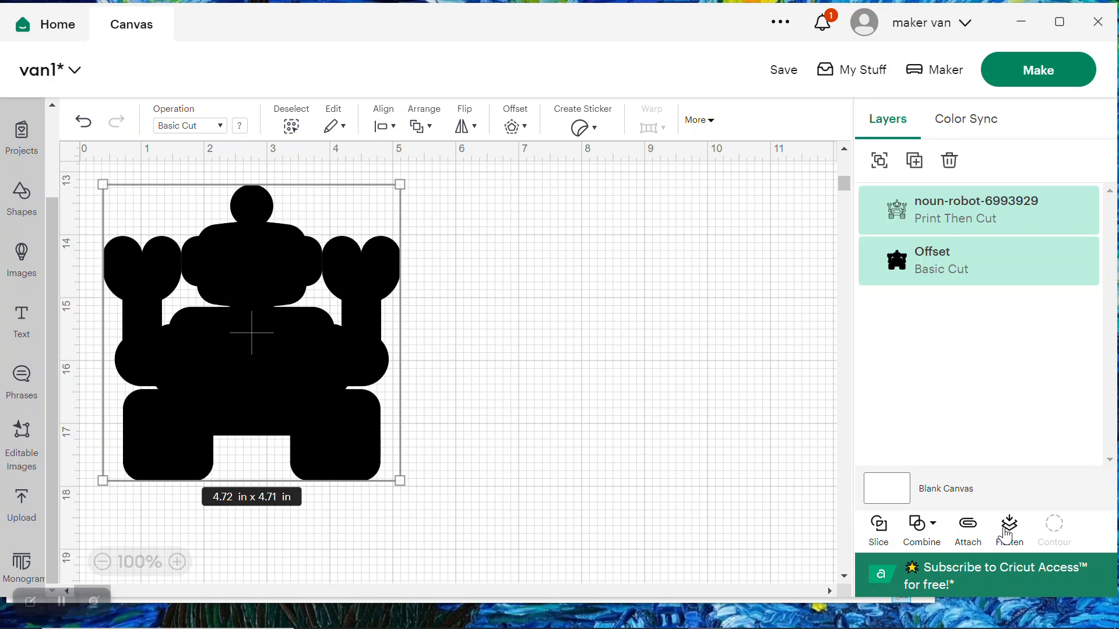
click(1010, 533)
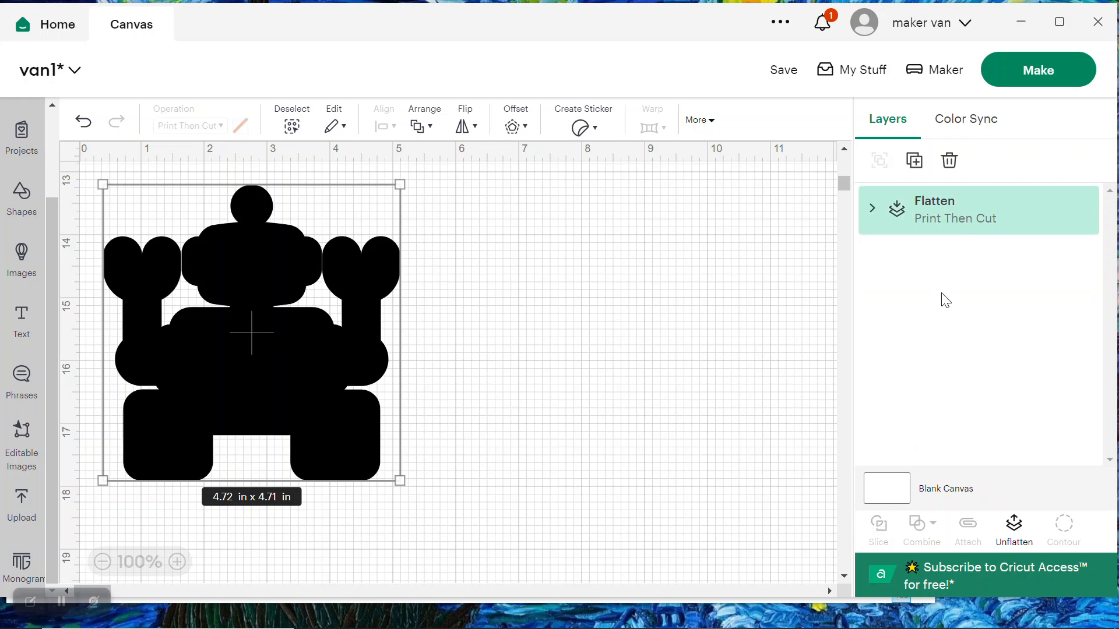
click(1034, 70)
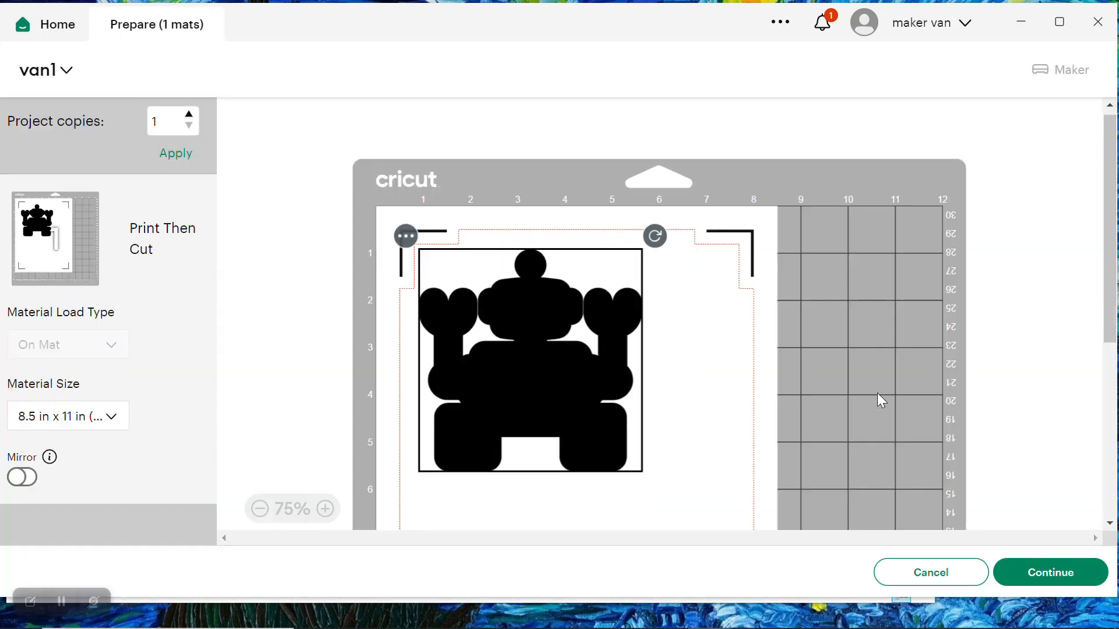
click(928, 575)
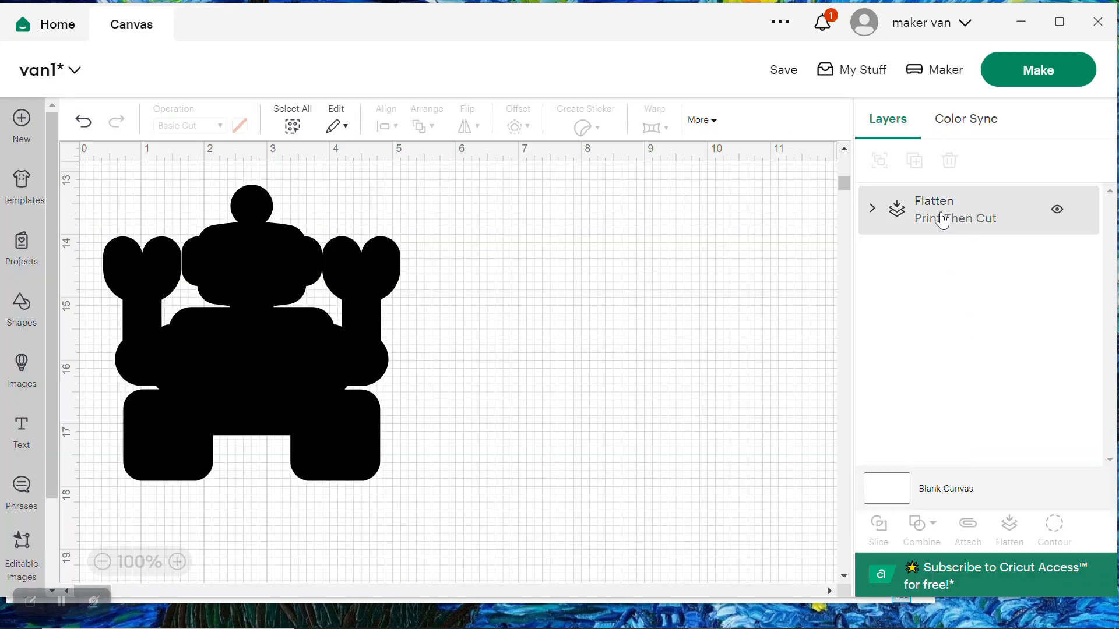
Unflatten the robot back into separate image and offset layers and clear the selection
click(942, 220)
click(1009, 527)
click(467, 256)
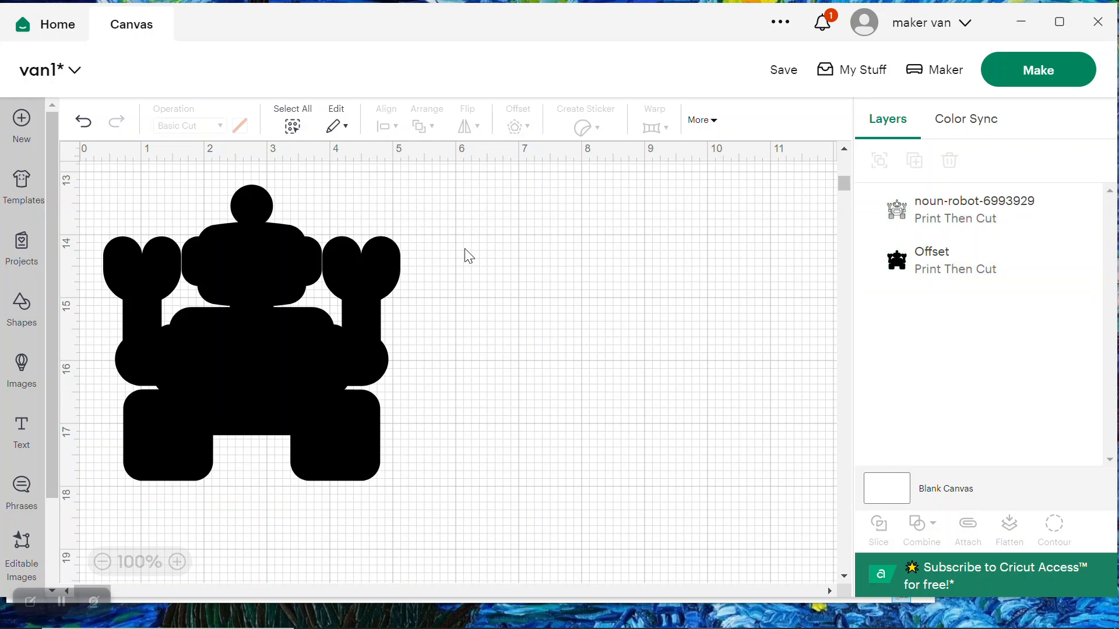
Try sending the robot image behind its offset, and restore the order by sending the offset to the back
click(267, 313)
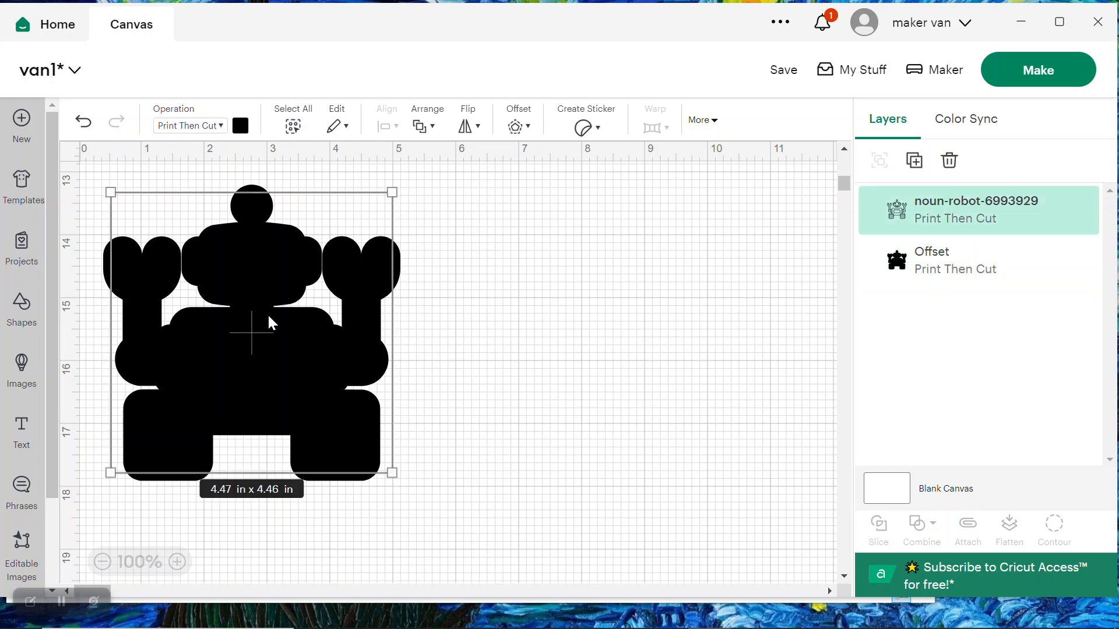
click(421, 132)
click(491, 259)
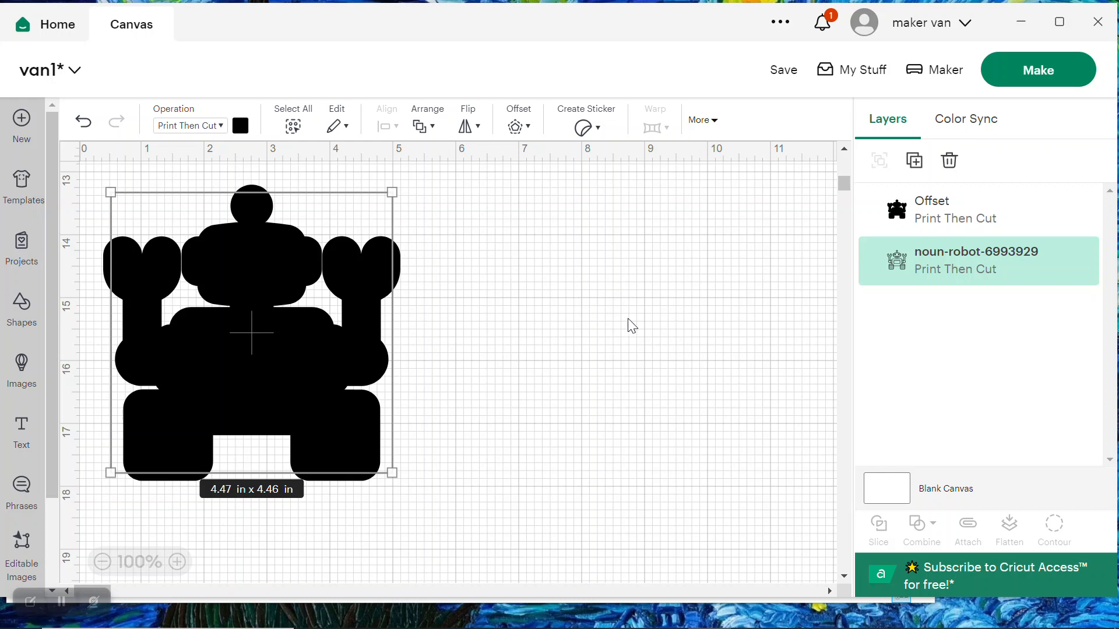
click(931, 223)
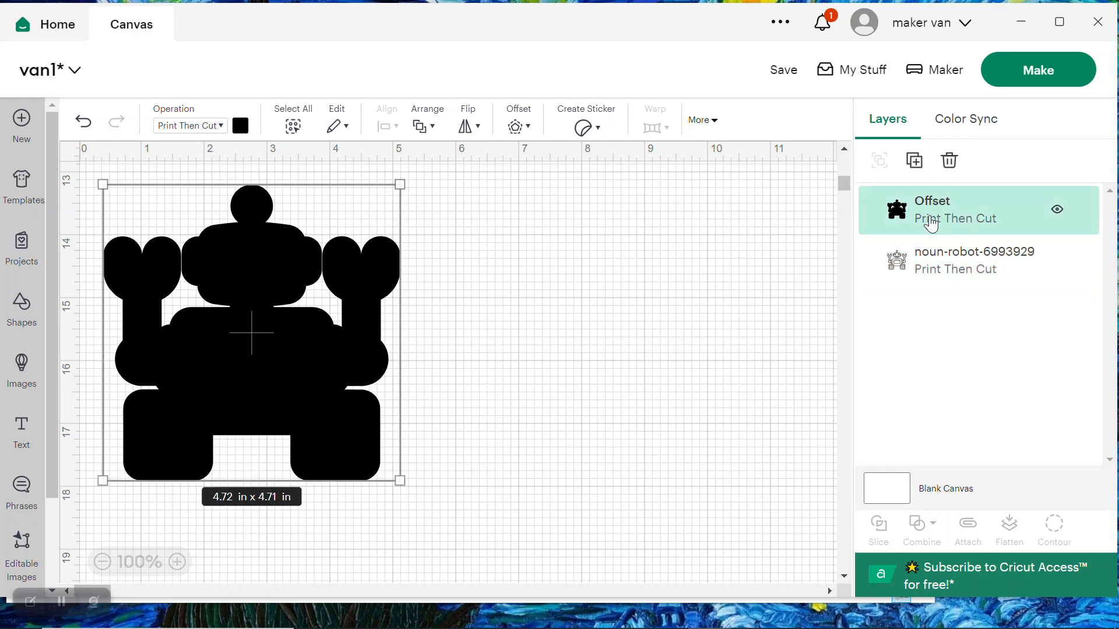
click(440, 131)
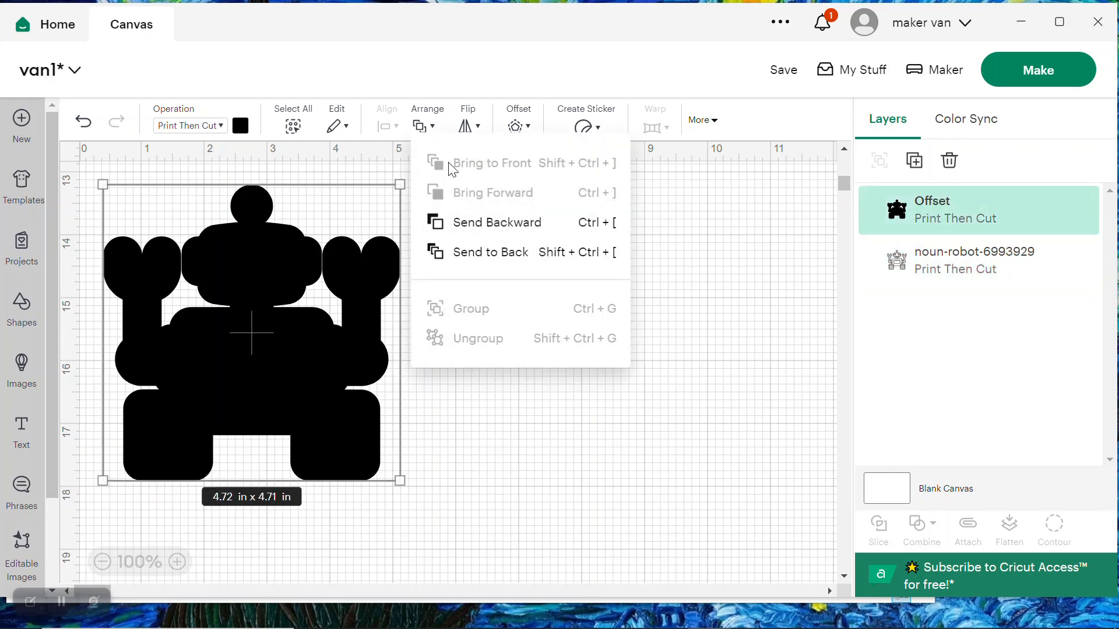
click(465, 254)
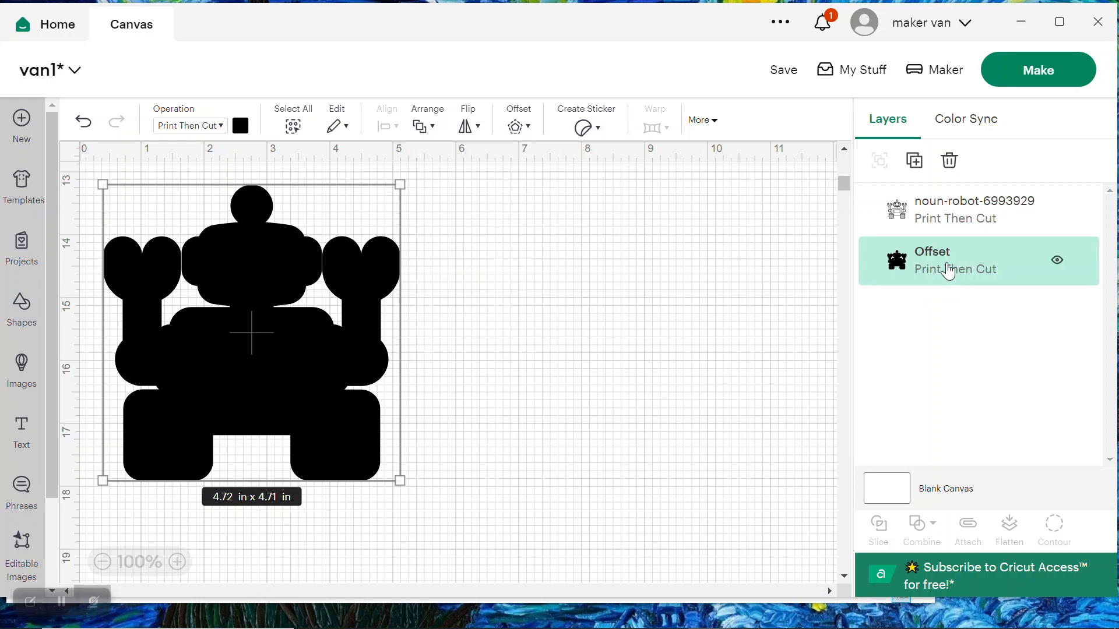
Move the robot line art sideways off its black offset and select the offset layer
click(957, 209)
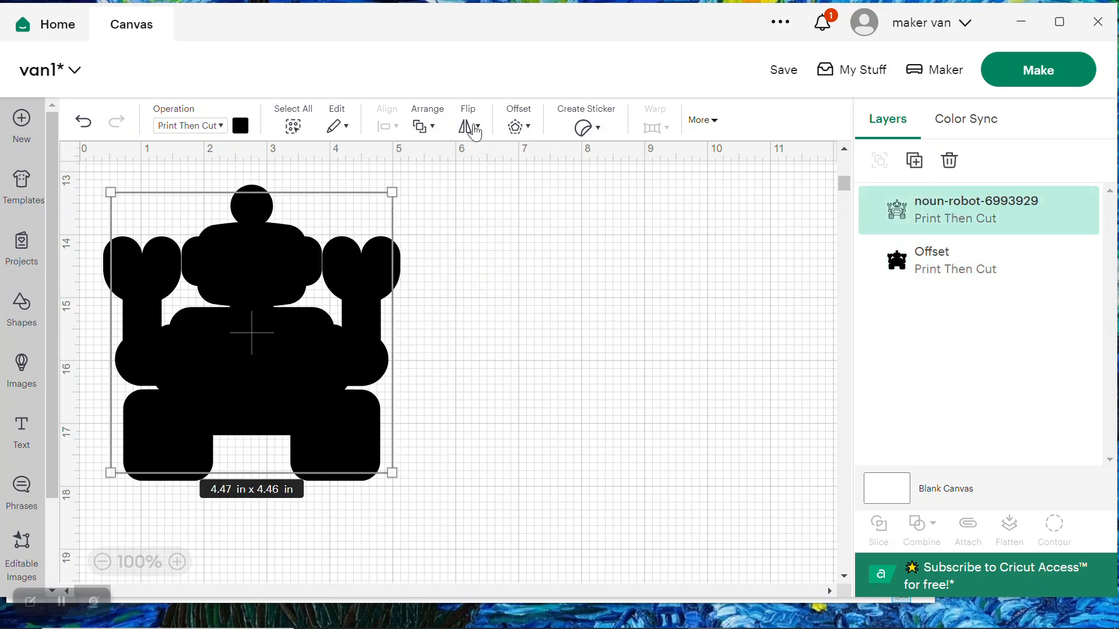
click(434, 127)
drag(246, 372, 484, 377)
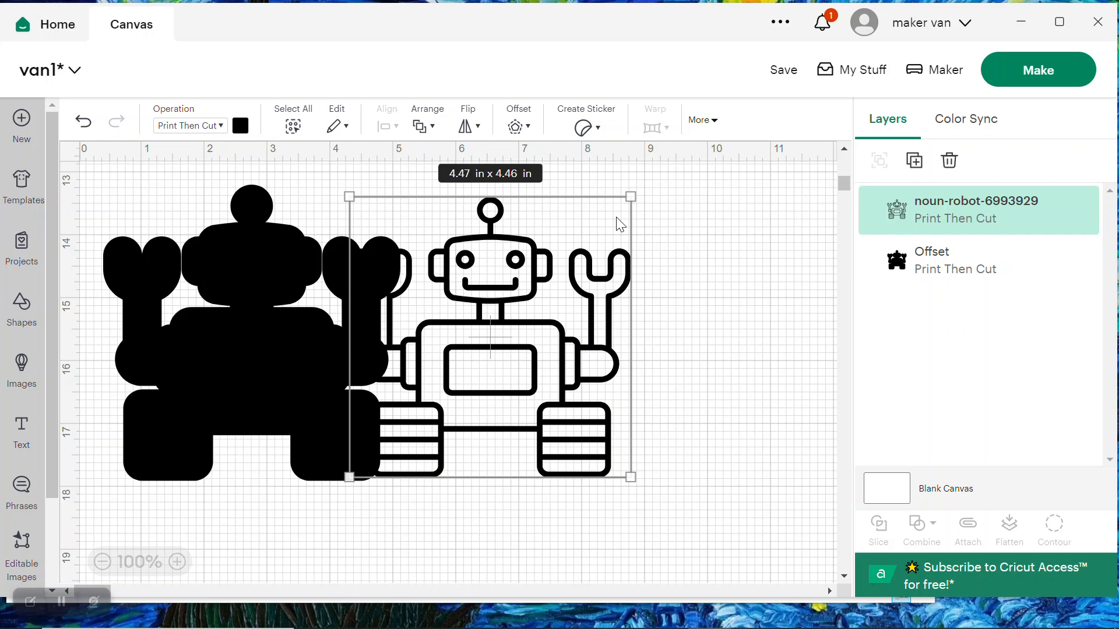
click(430, 127)
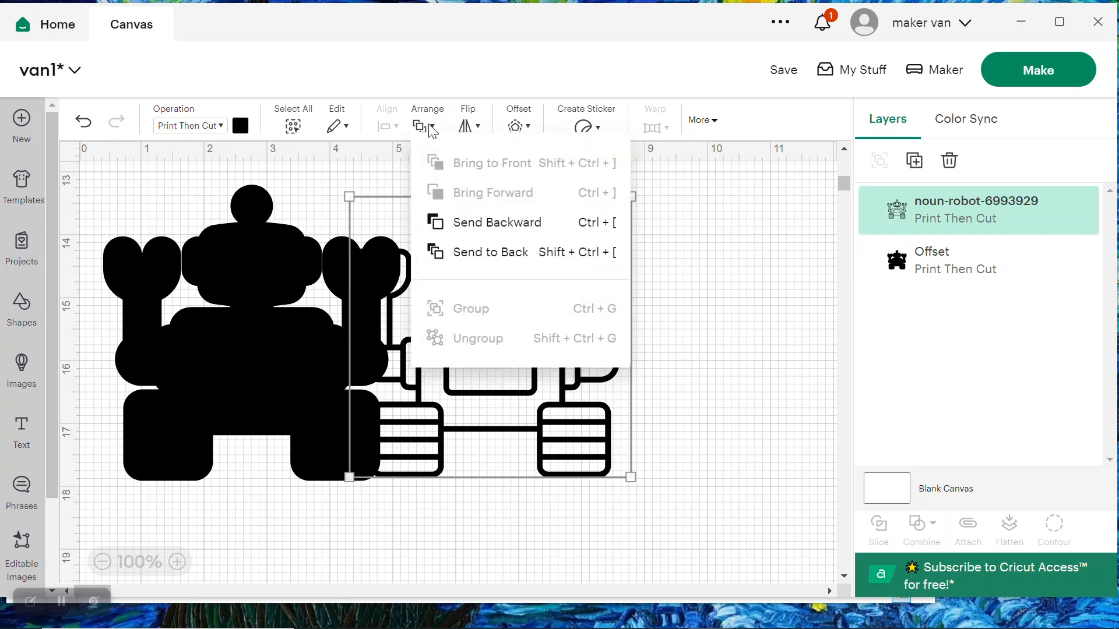
click(736, 317)
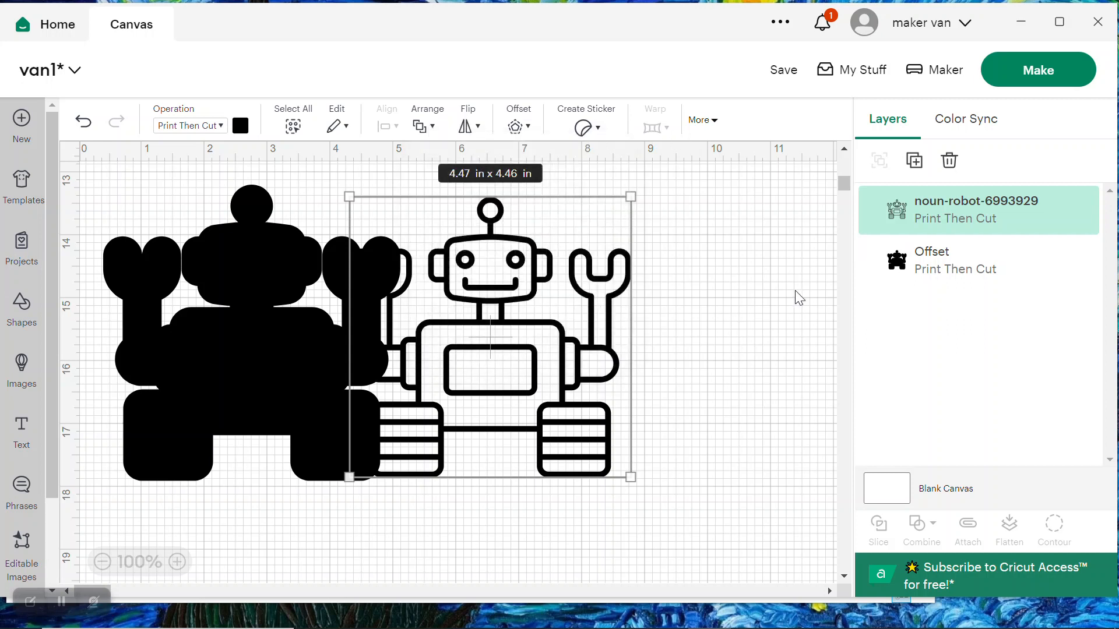
click(942, 277)
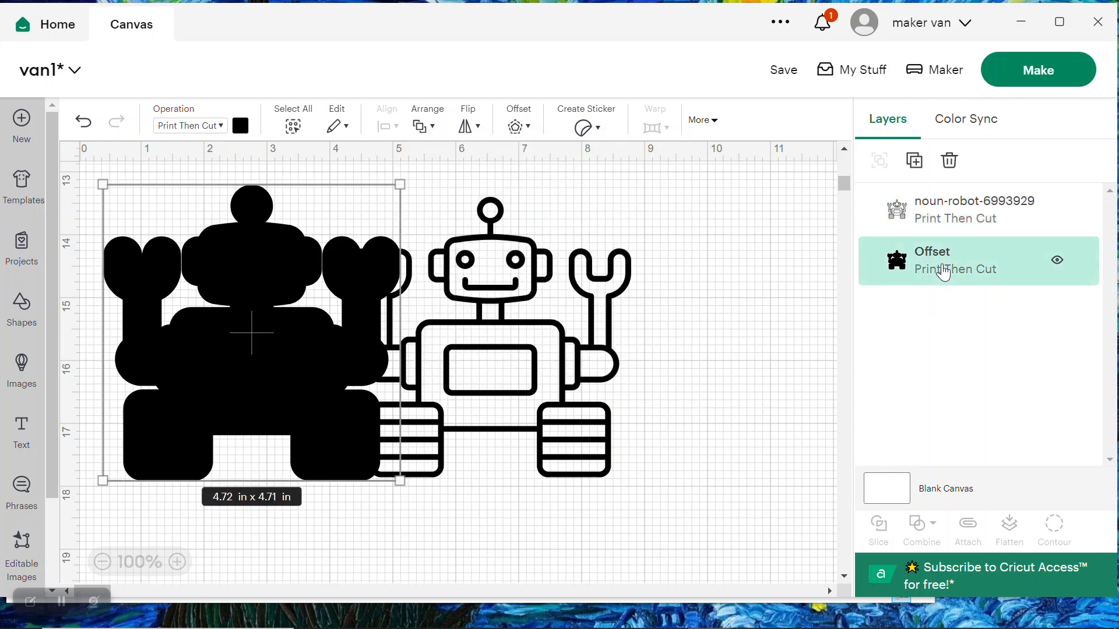
Move the robot line art back over the black offset shape and clear the selection
click(428, 130)
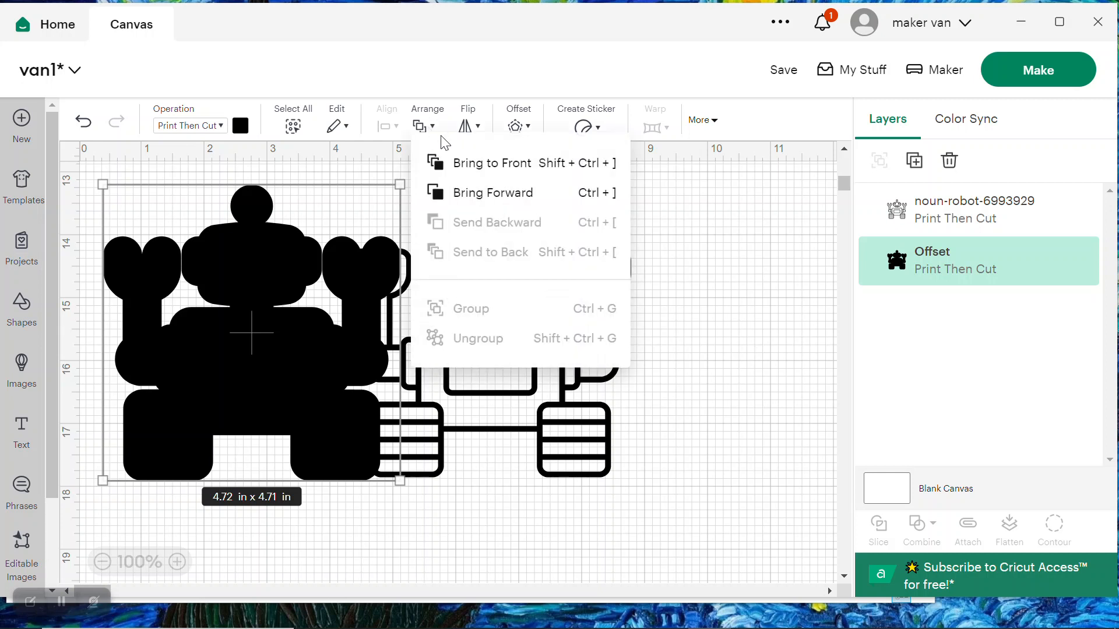
click(745, 340)
drag(507, 377, 268, 373)
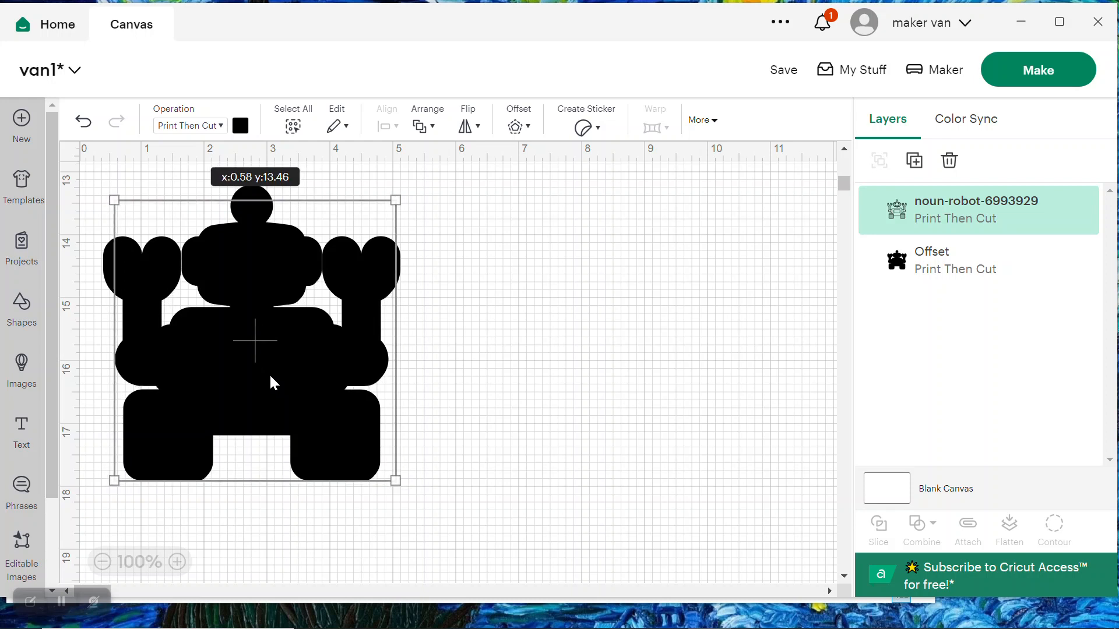
click(480, 233)
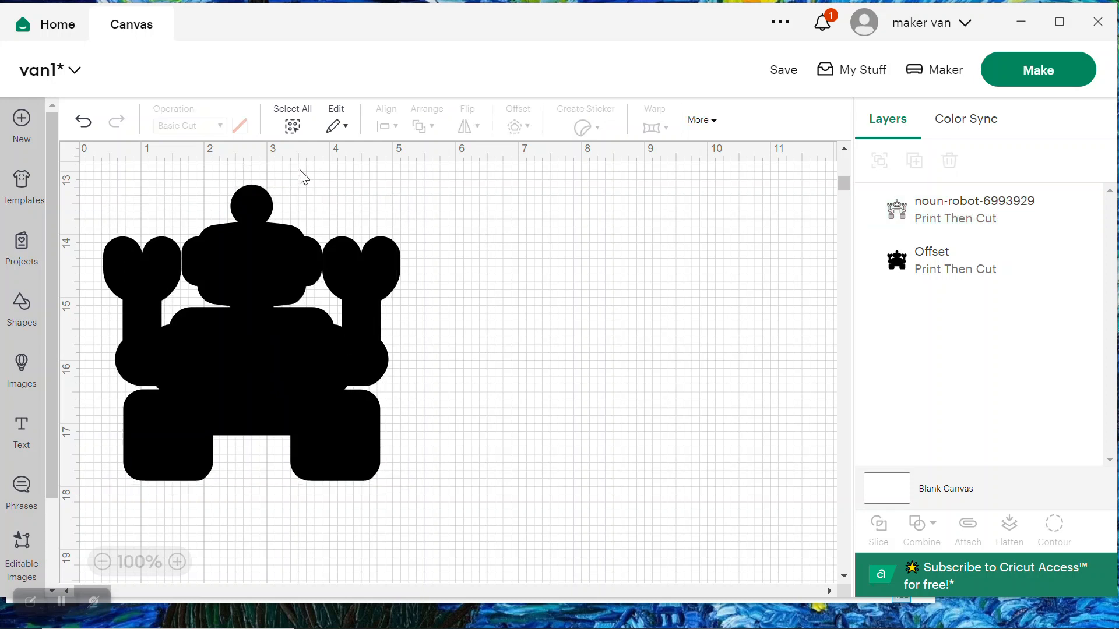
Change the offset layer's print colour to light periwinkle blue so the robot line art stands out
click(939, 274)
click(240, 127)
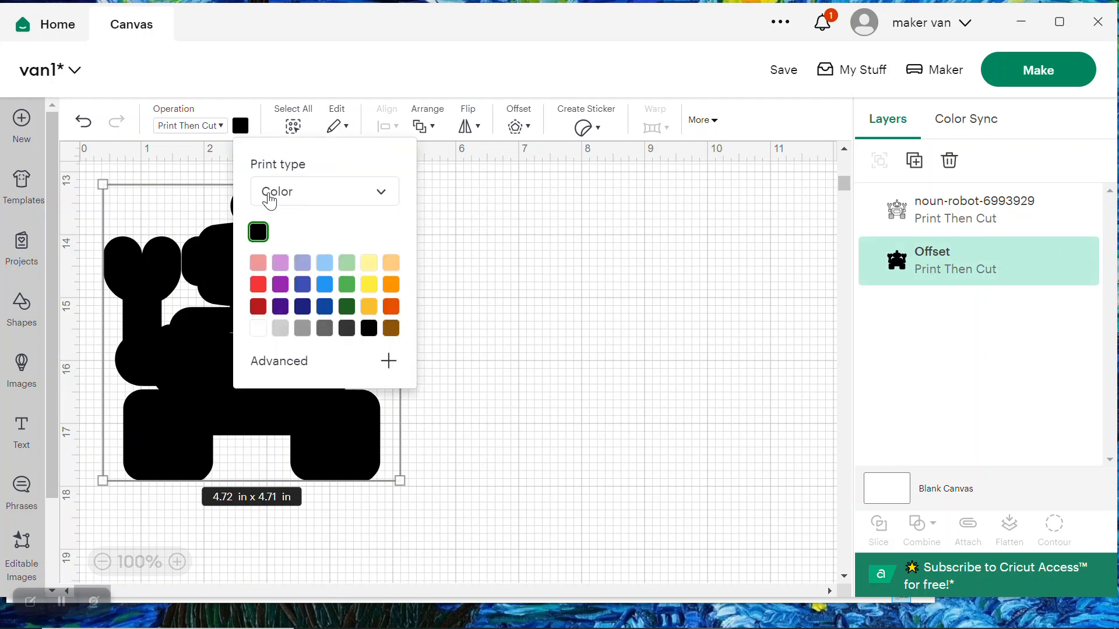
click(295, 263)
click(567, 309)
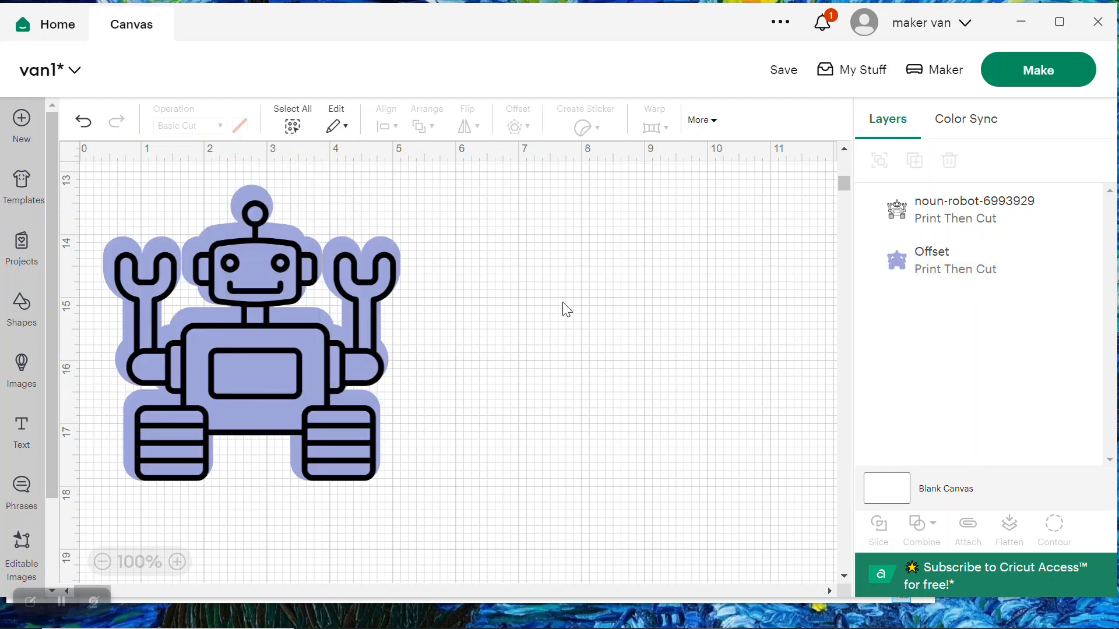
Select the robot and its offset together and center-align them on each other
drag(495, 239, 100, 489)
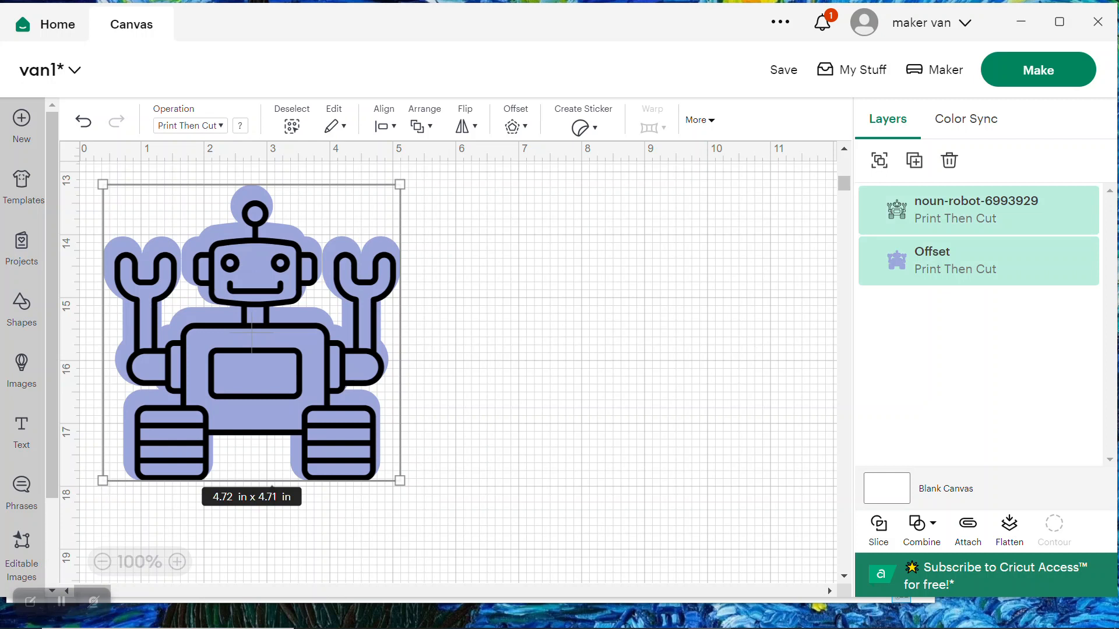
click(452, 197)
drag(453, 197, 137, 508)
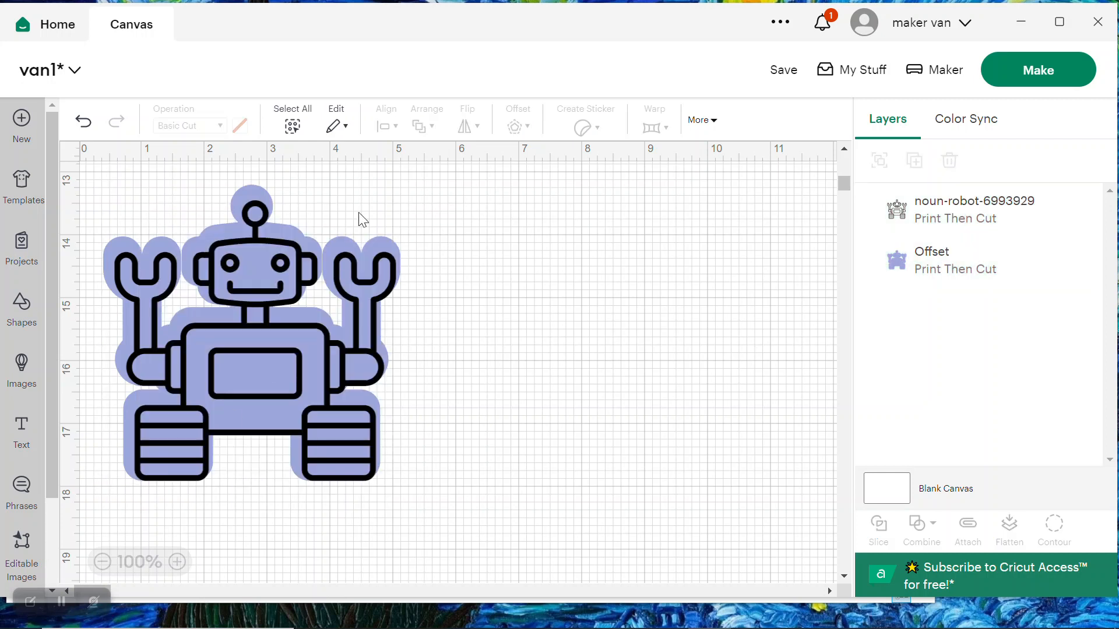
drag(447, 199, 118, 518)
click(391, 133)
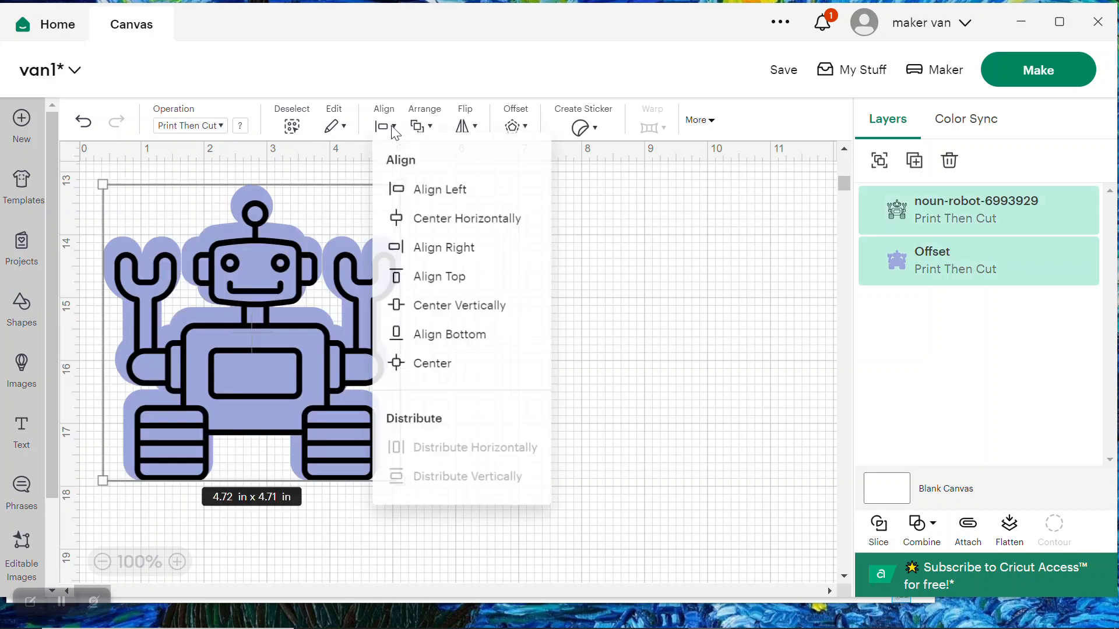
click(431, 373)
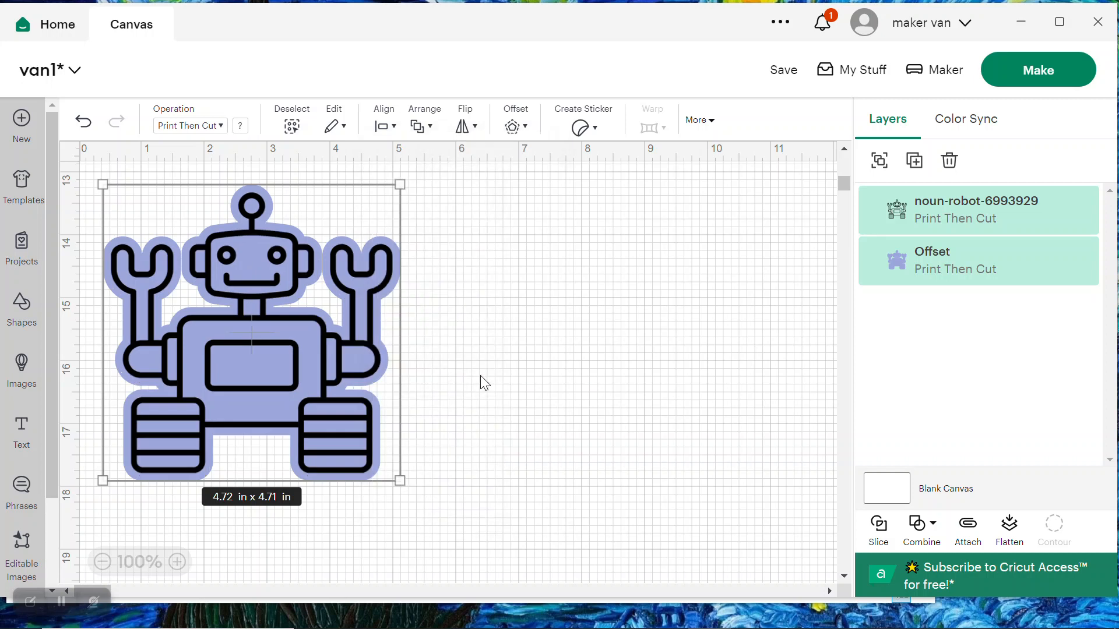
click(516, 356)
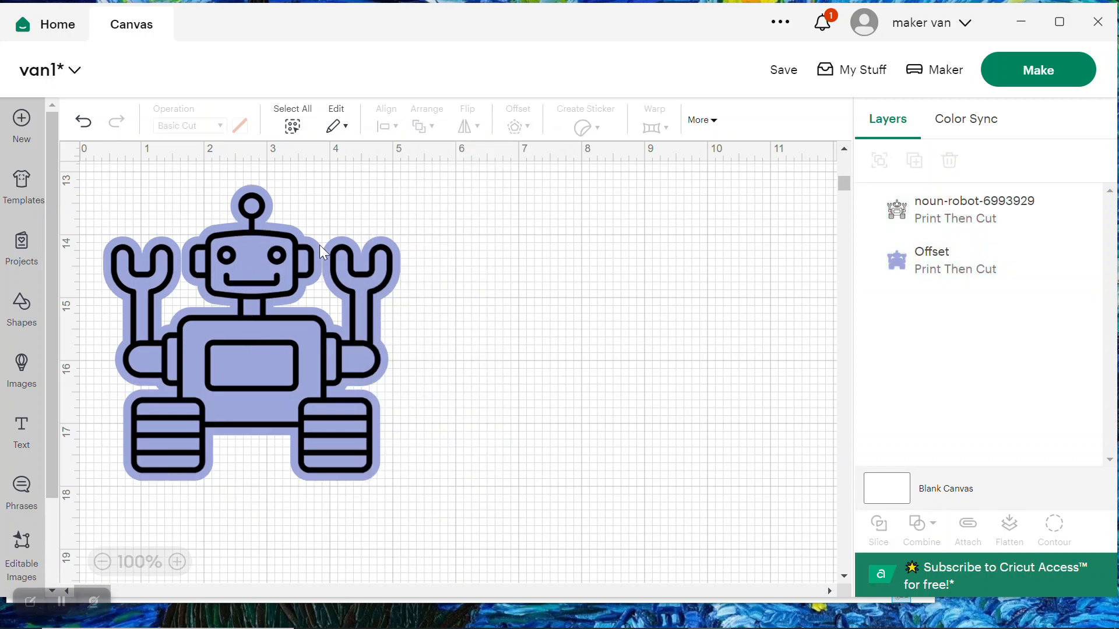
Flatten the robot line art and its coloured offset into one Print Then Cut image
scroll(321, 249, up, 4)
scroll(322, 248, down, 4)
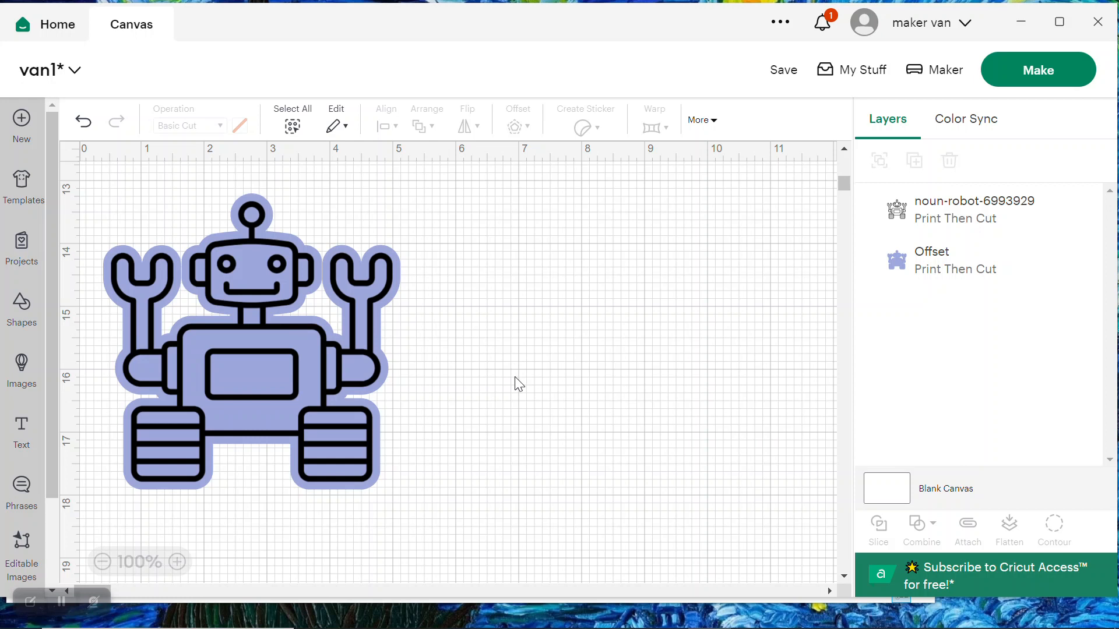
drag(500, 247, 195, 395)
click(1009, 526)
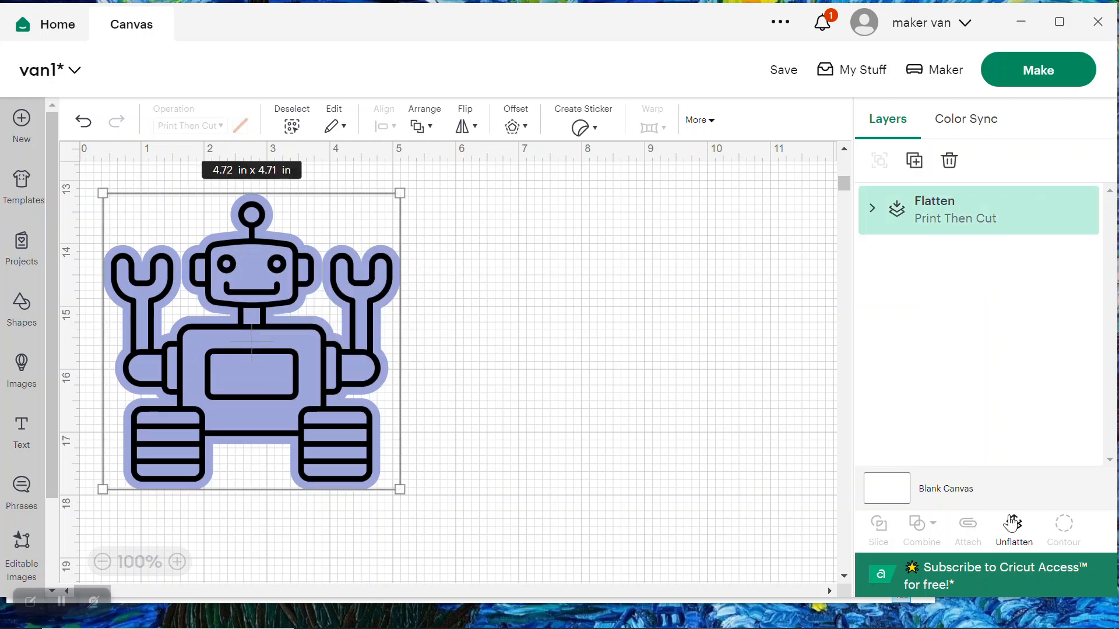
Preview the make setup with the page marked as already printed and Copy Paper – 20 lb (75 gsm) as base material
click(1028, 76)
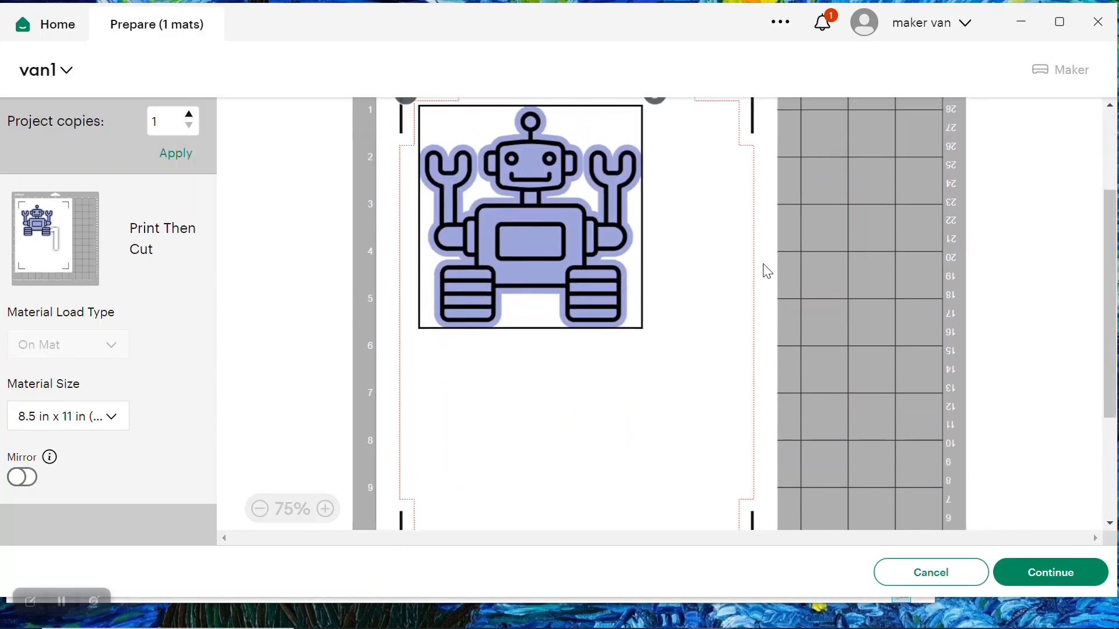
click(1042, 576)
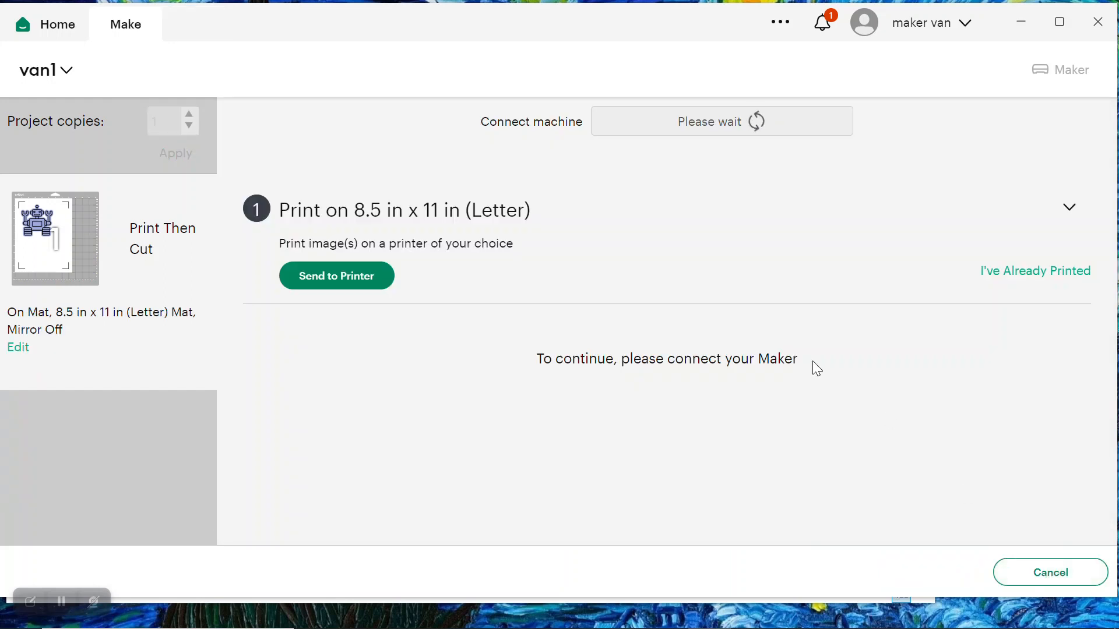
click(1007, 273)
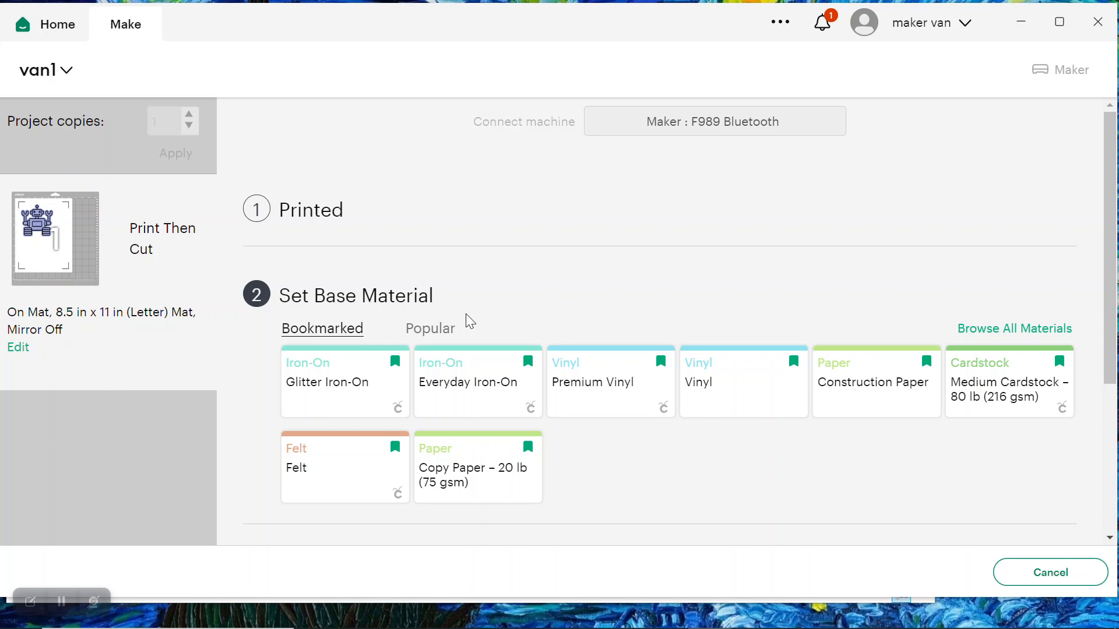
click(480, 473)
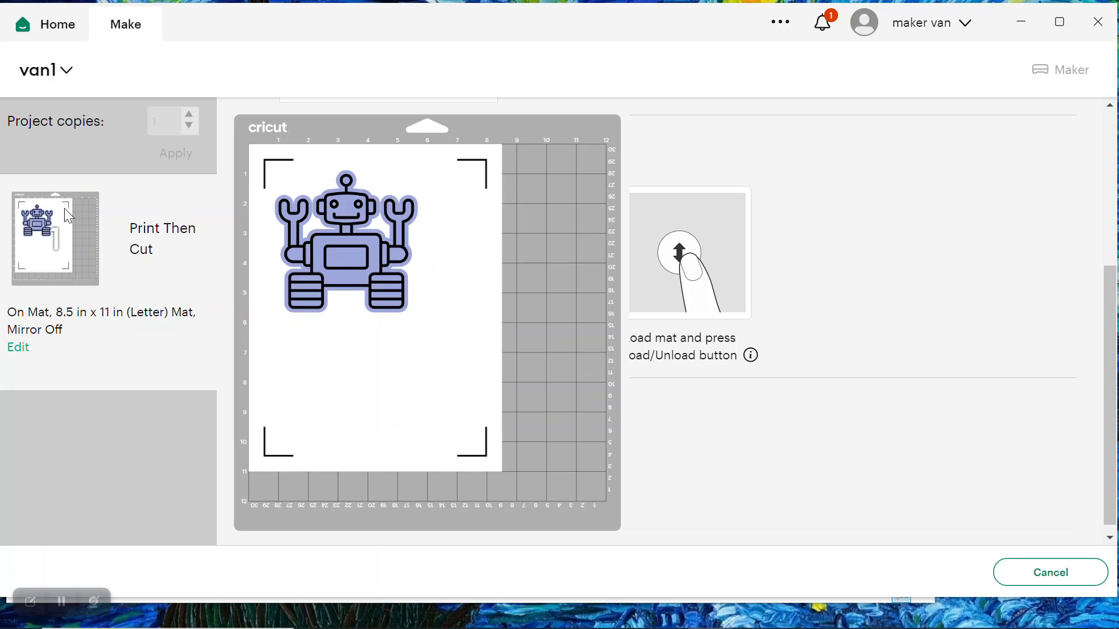
mouse_move(41, 237)
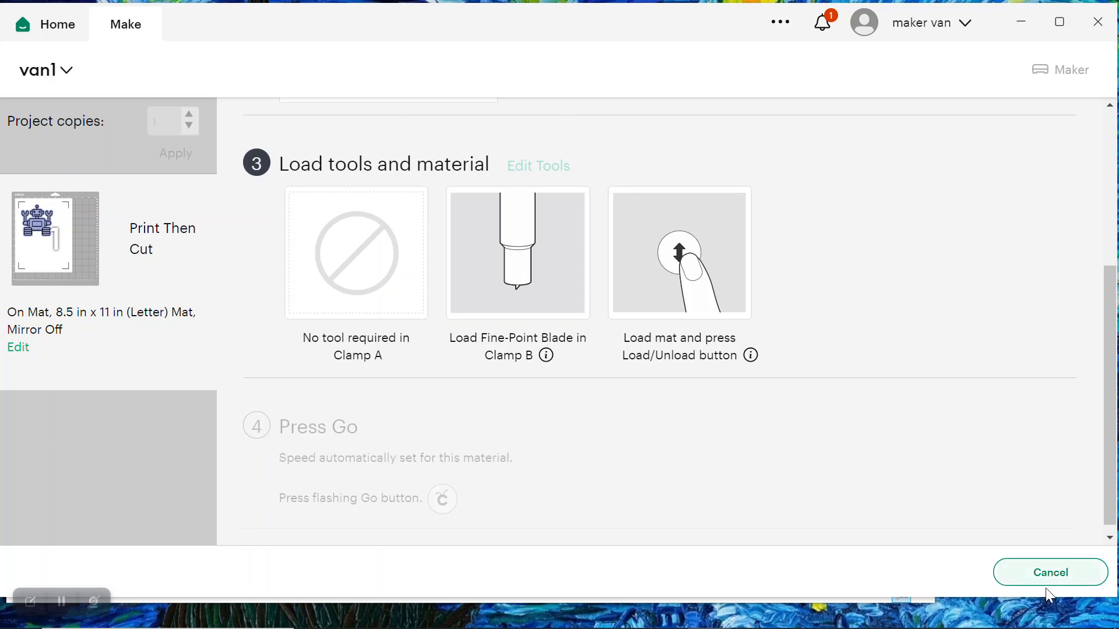
Cancel the cut and return to the canvas
click(1032, 575)
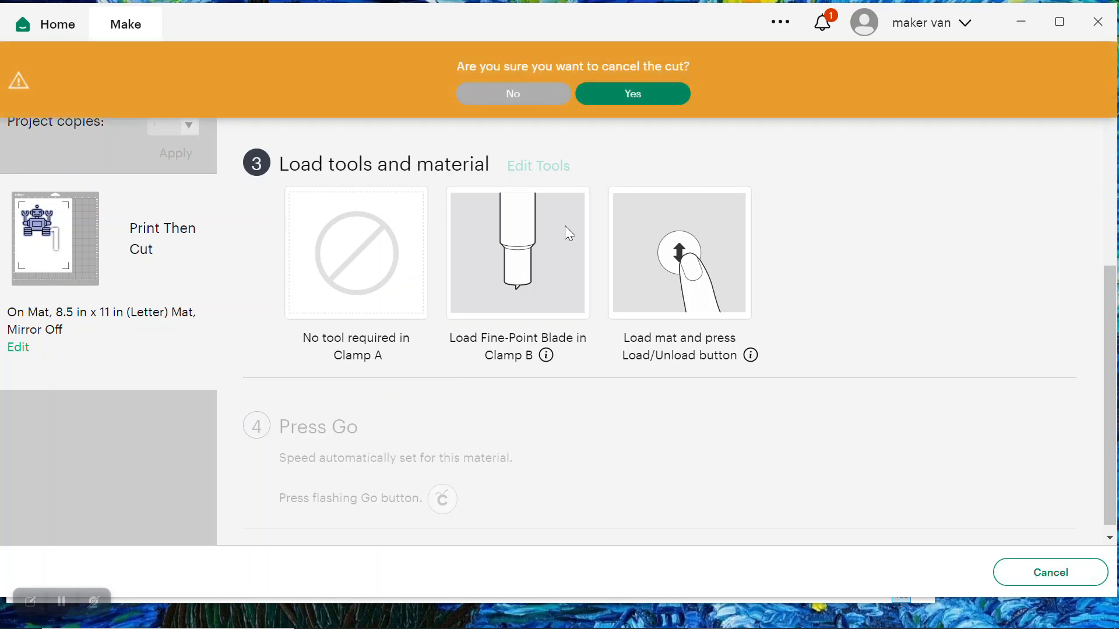
click(629, 93)
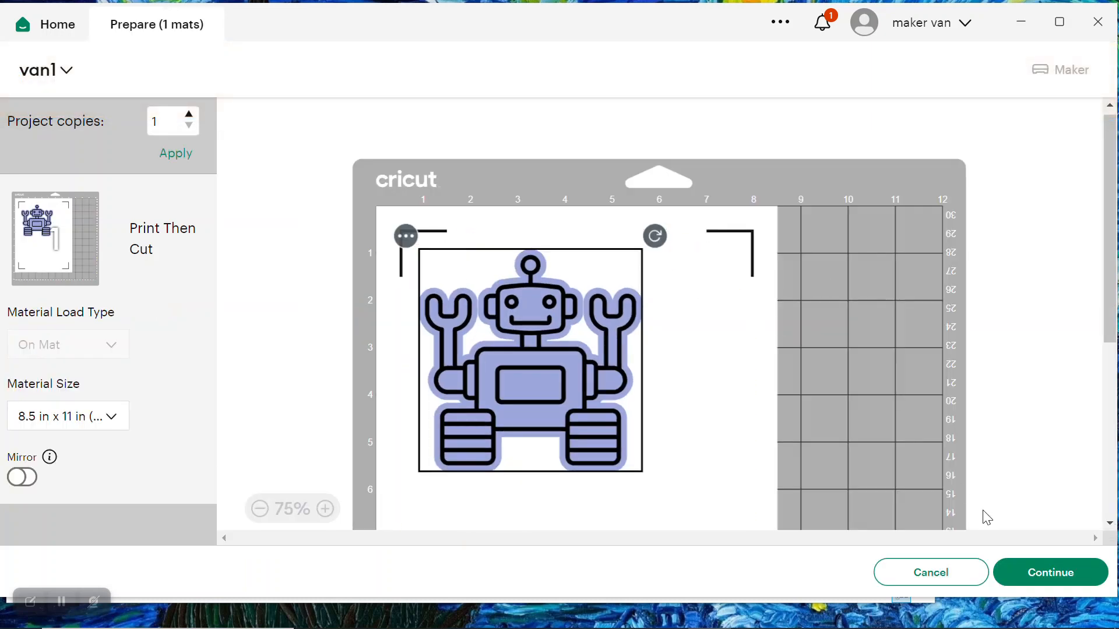
click(931, 577)
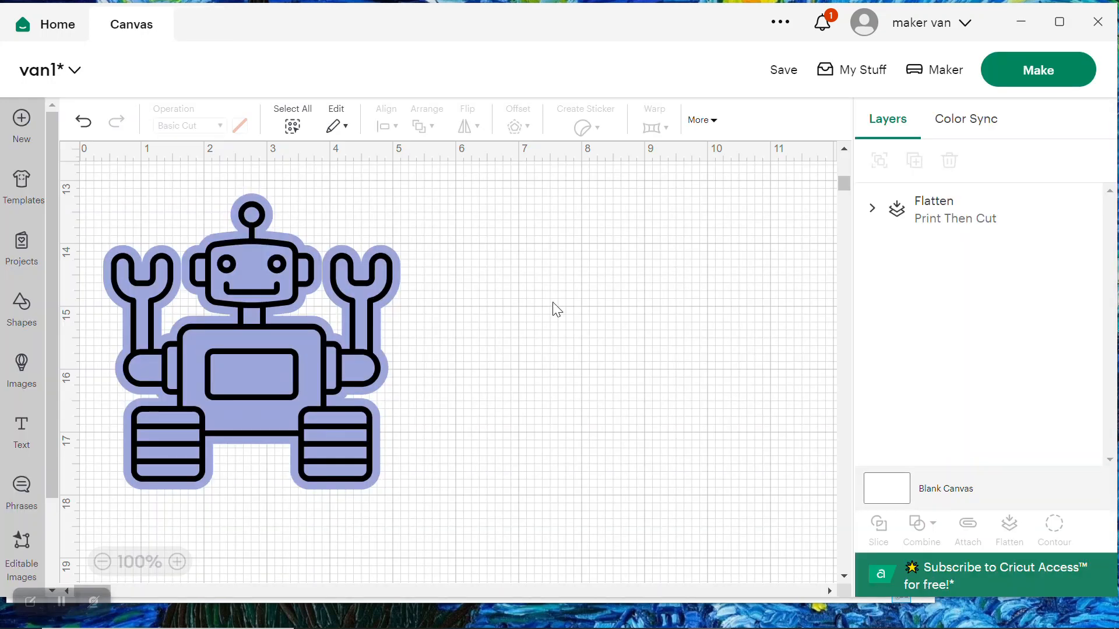
Move the flattened robot toward the canvas middle, then unflatten it and delete its offset layer
drag(344, 389, 477, 354)
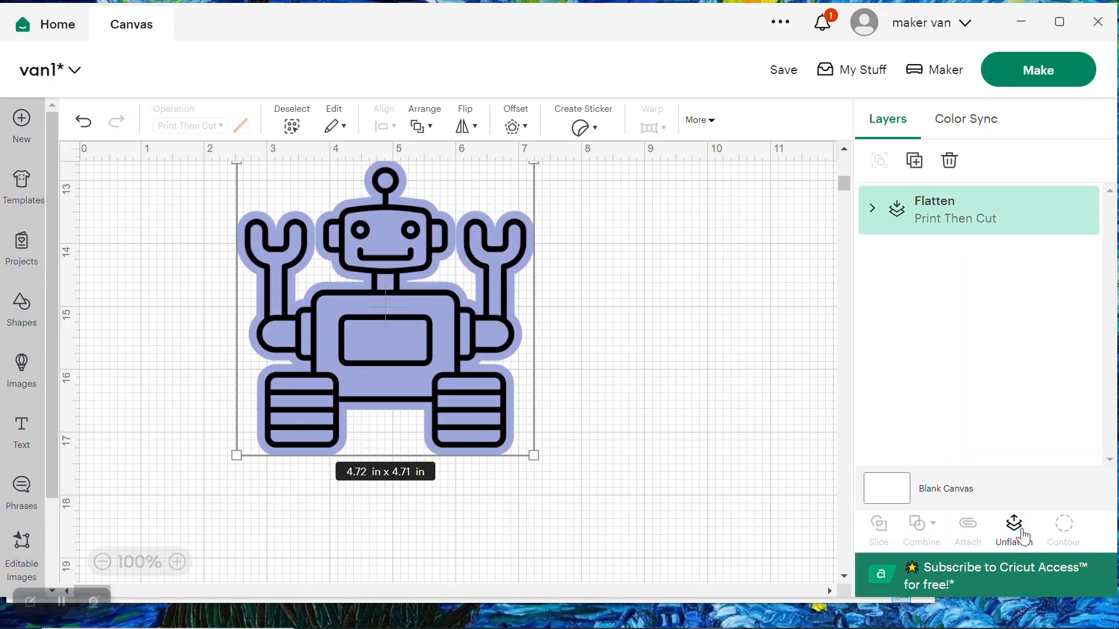
click(1024, 538)
click(653, 334)
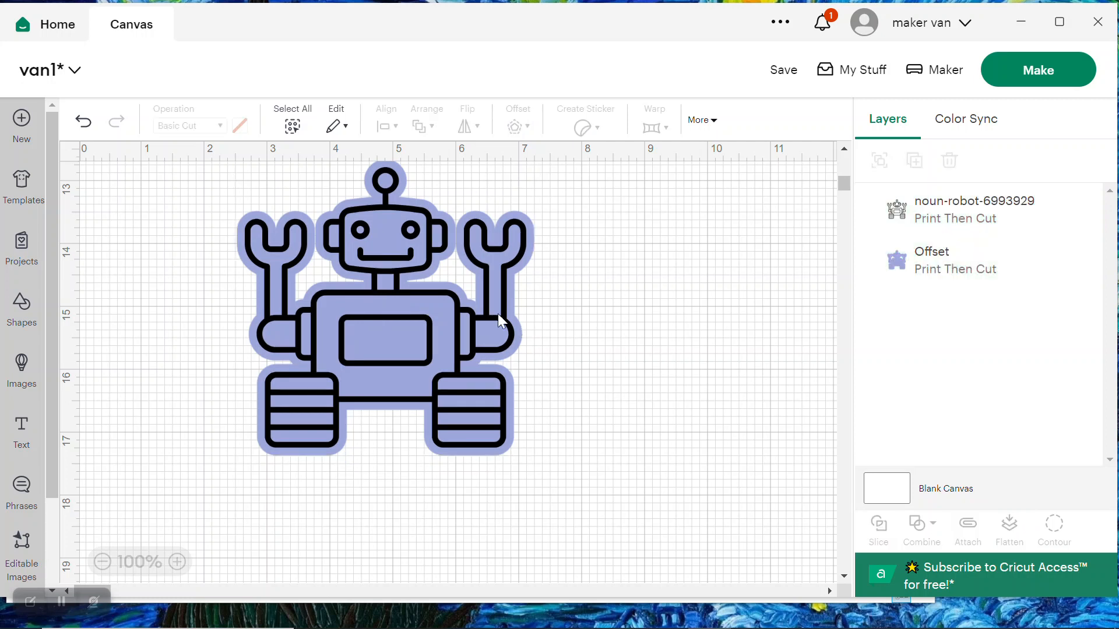
click(930, 266)
key(Delete)
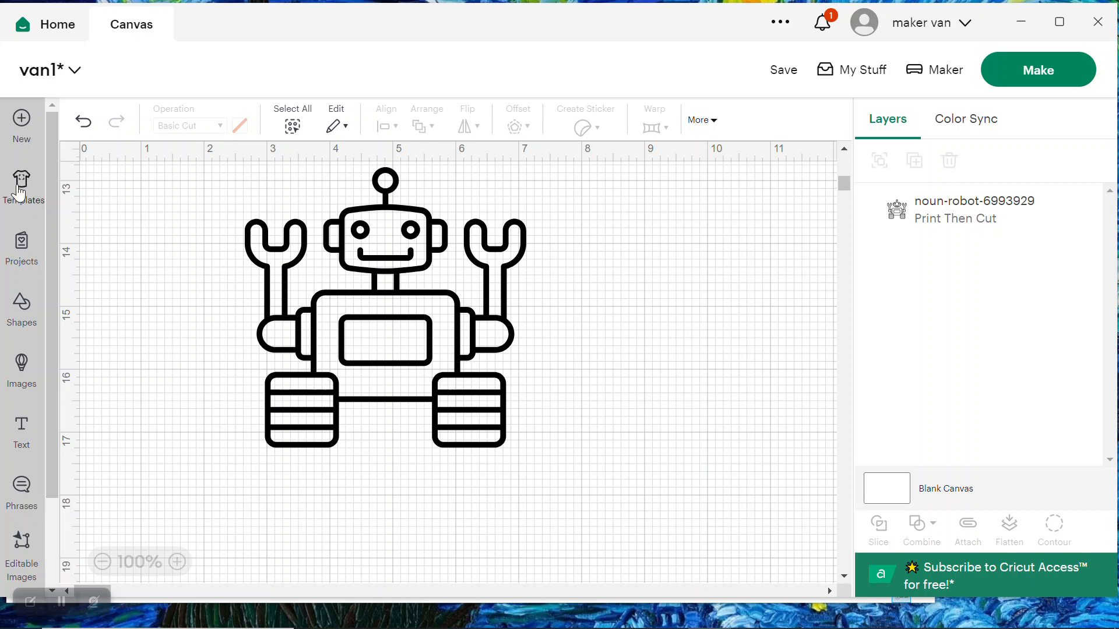
Insert a basic circle shape beside the robot line art
scroll(20, 189, down, 2)
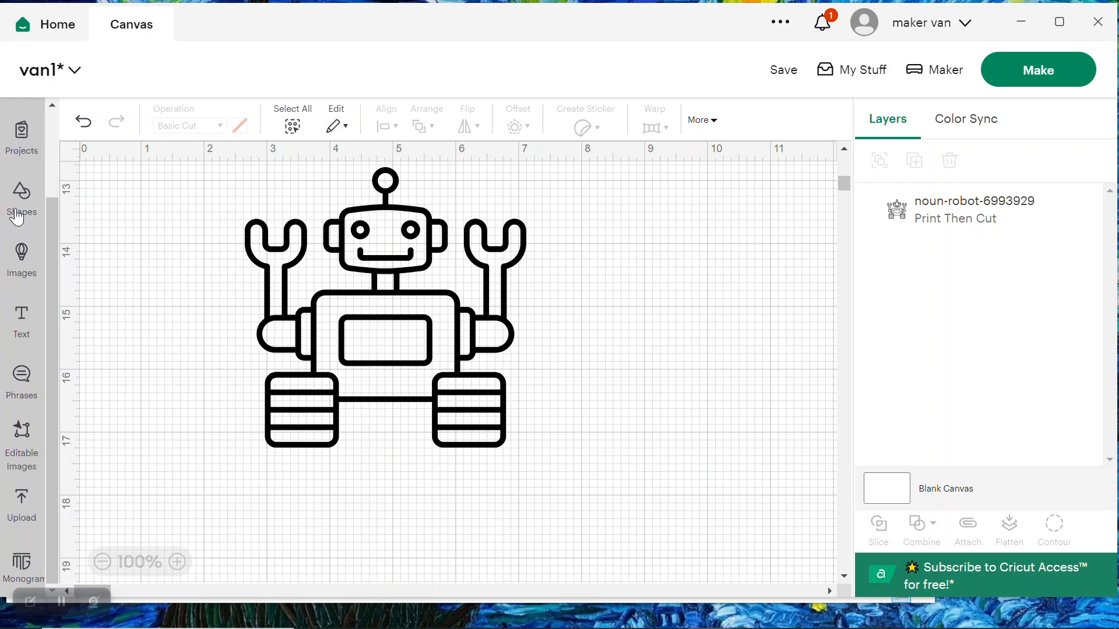
click(20, 191)
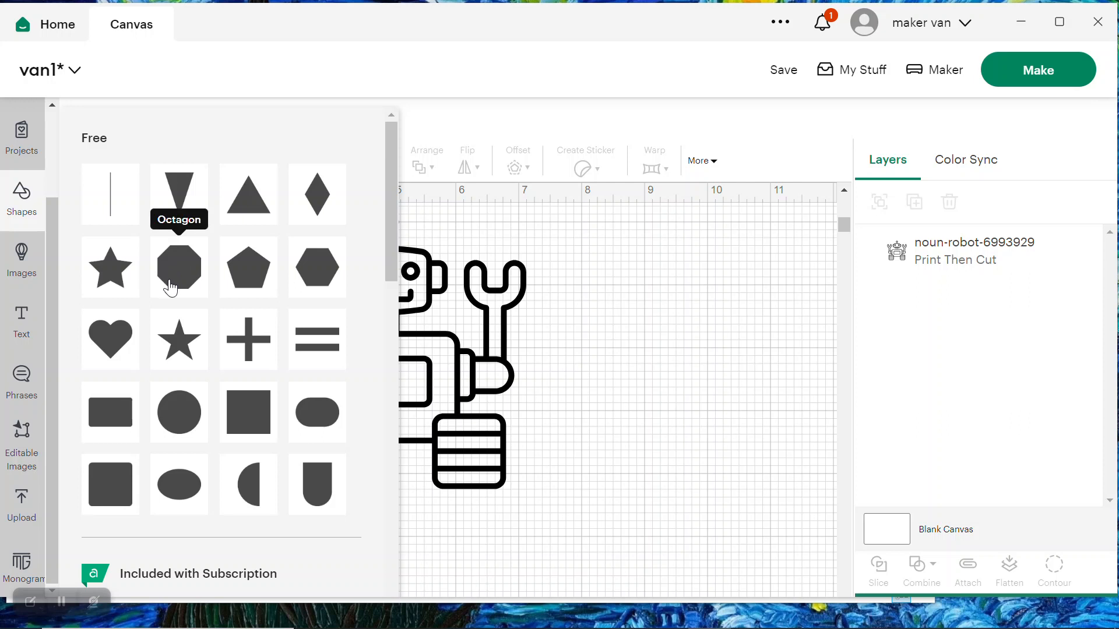
click(483, 384)
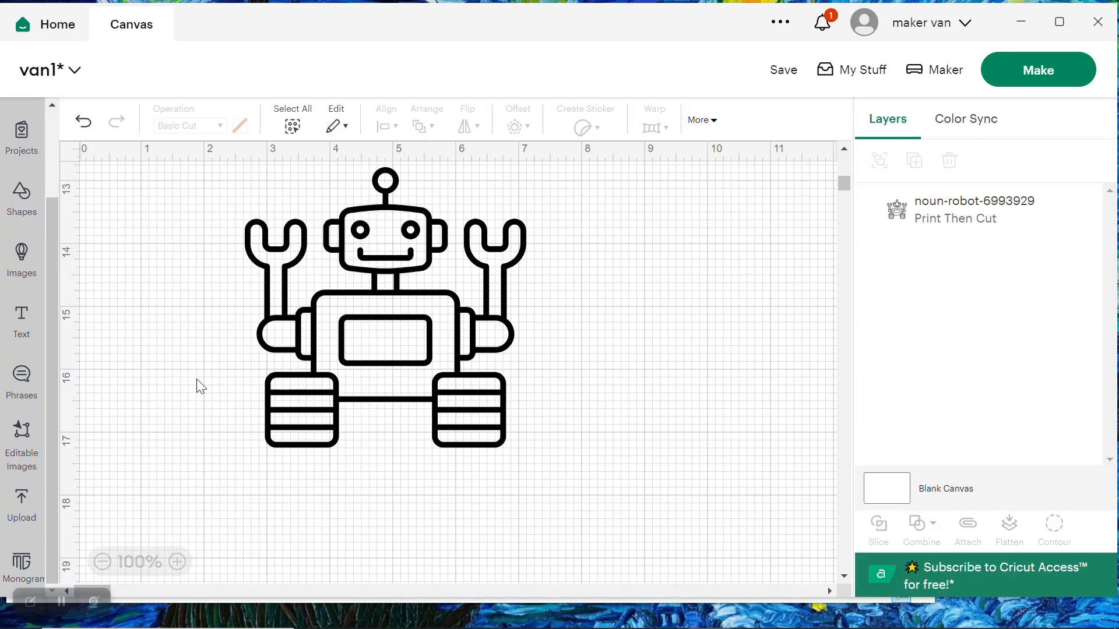
click(22, 259)
click(16, 210)
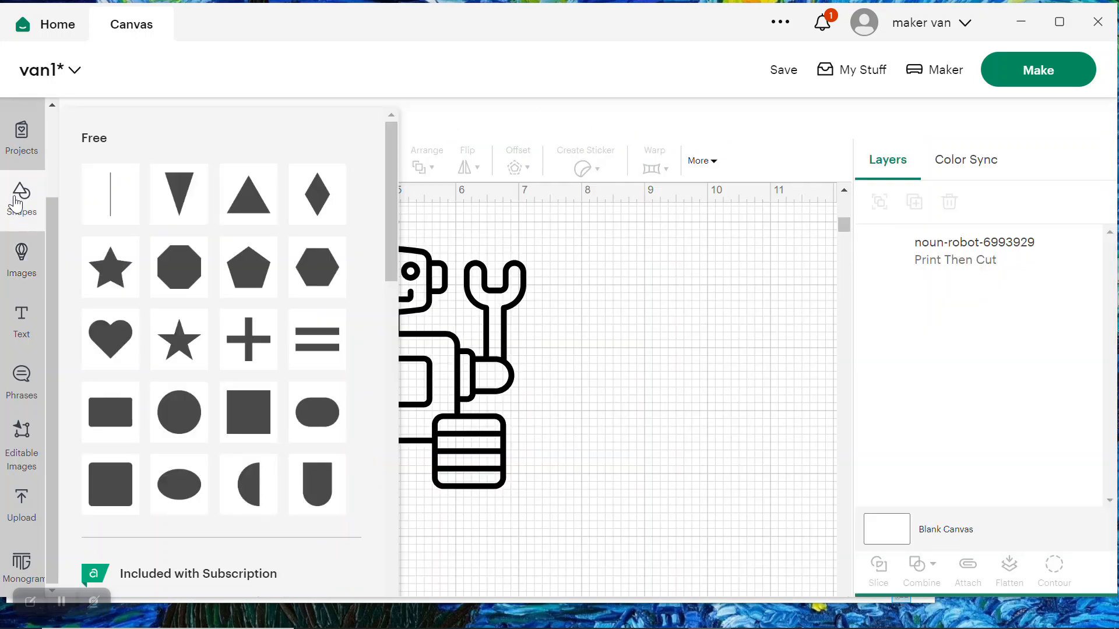
click(182, 409)
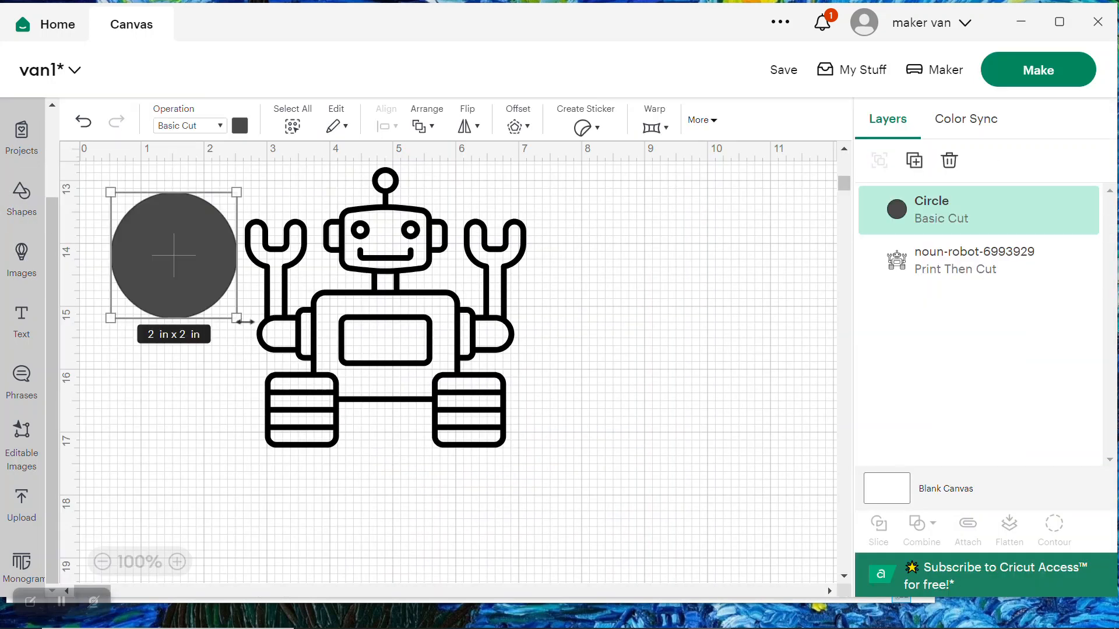
Change the circle's material colour to white
click(240, 125)
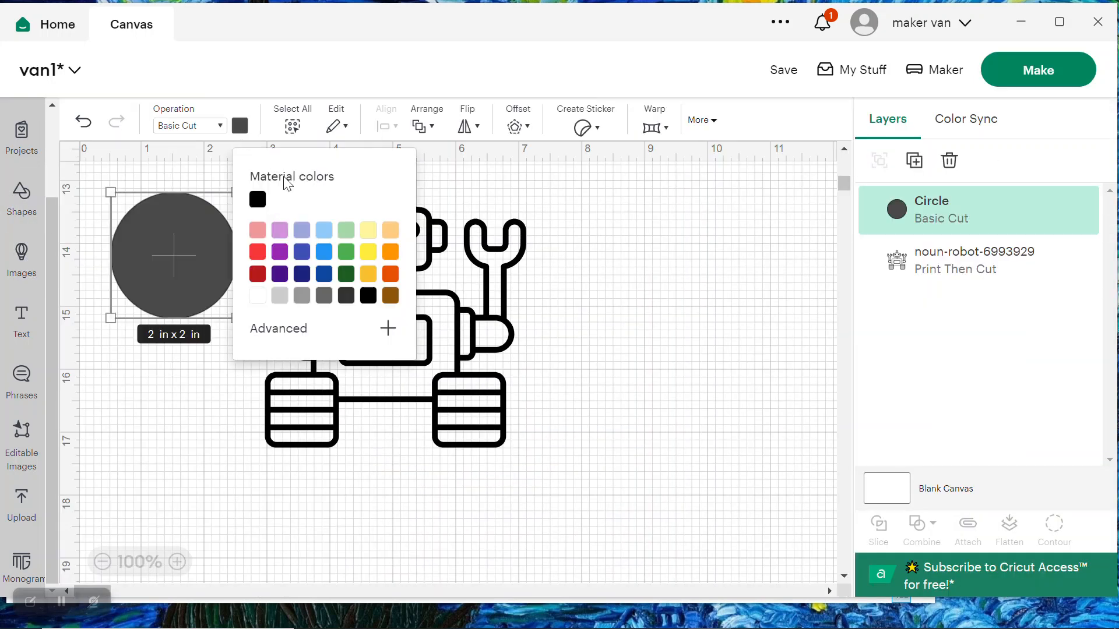
click(257, 297)
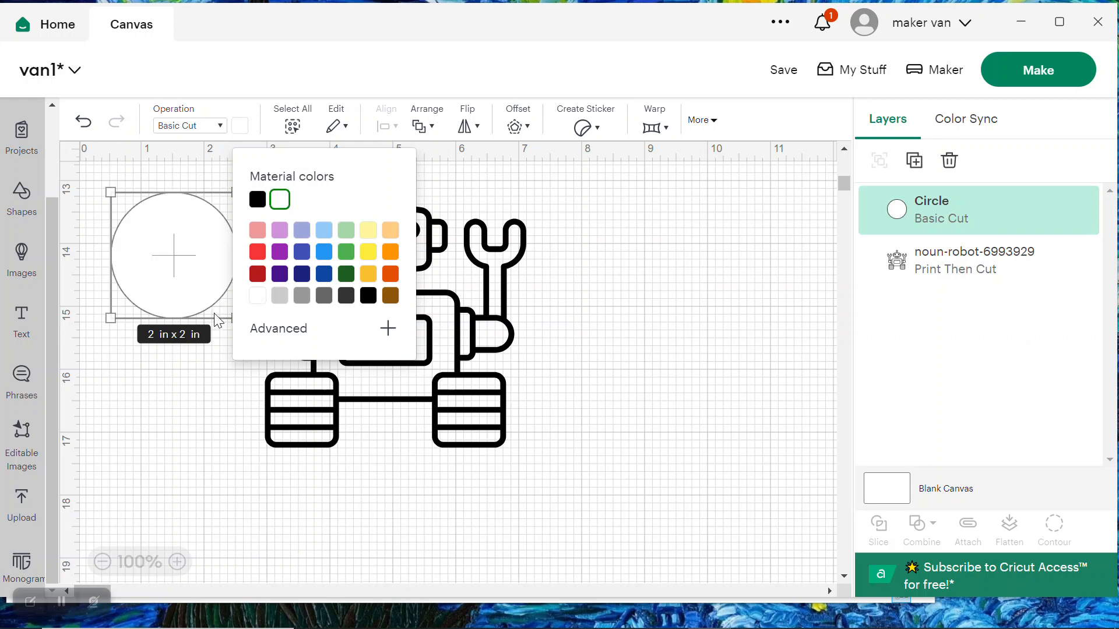
click(213, 400)
Try resizing the white circle to about 1.76 by 2 in over the robot's head, and delete it
click(208, 289)
drag(237, 319, 427, 499)
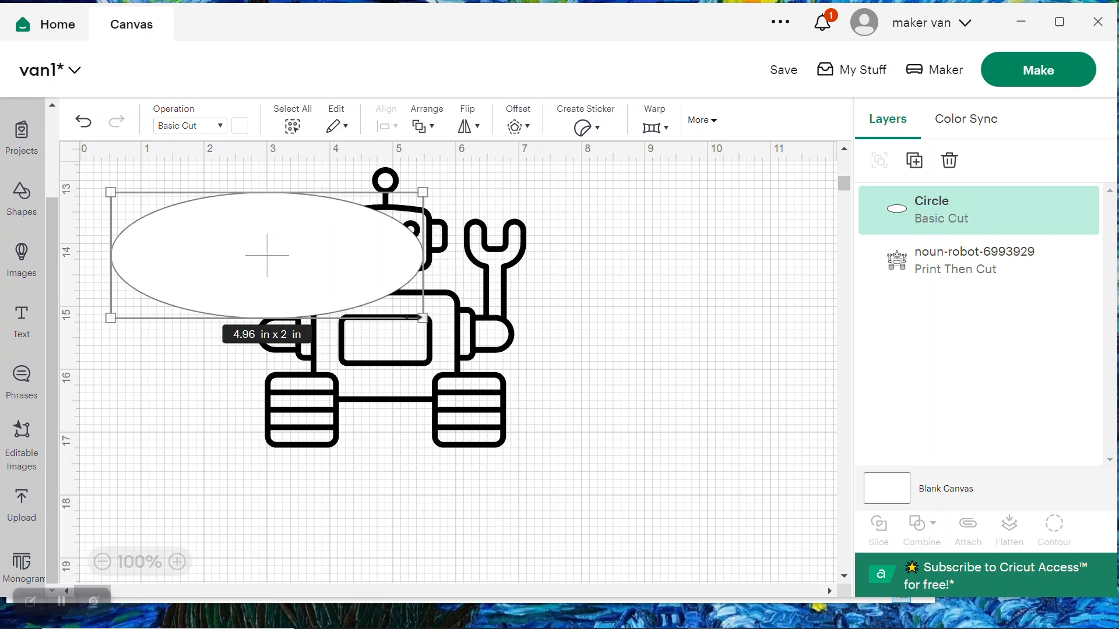
drag(110, 319, 312, 302)
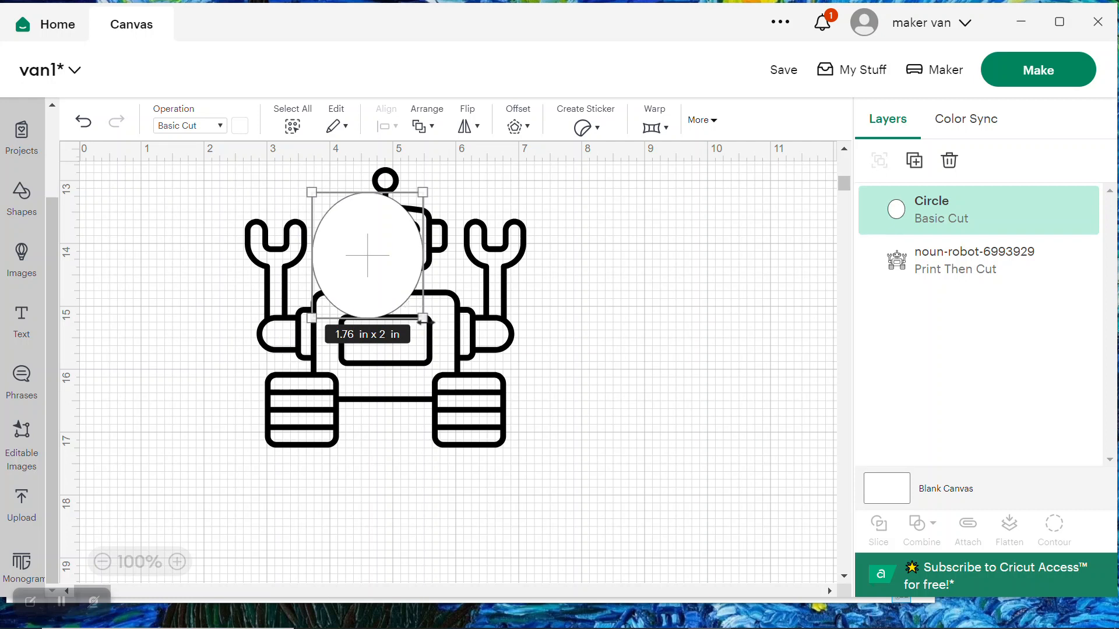
key(Delete)
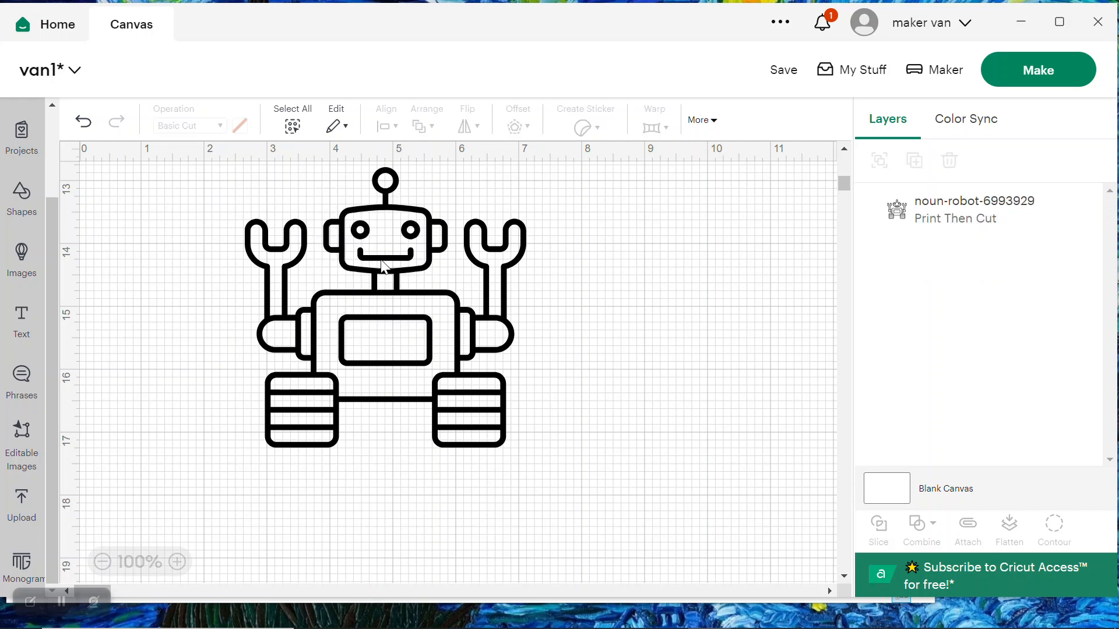
Insert a new basic circle shape on the canvas with the robot line art
click(22, 198)
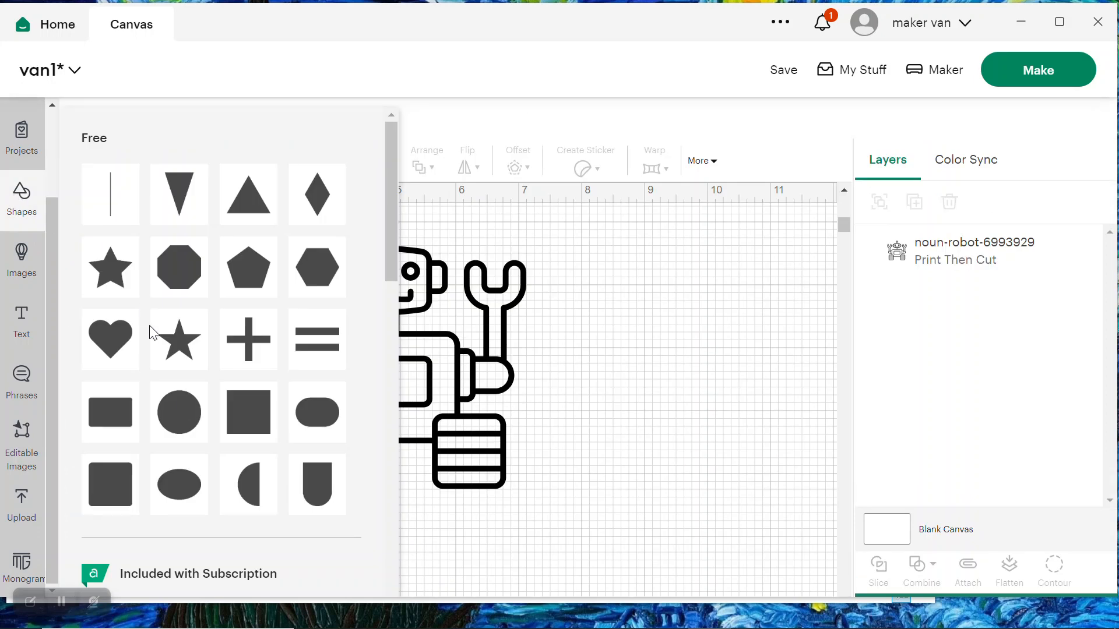
click(178, 411)
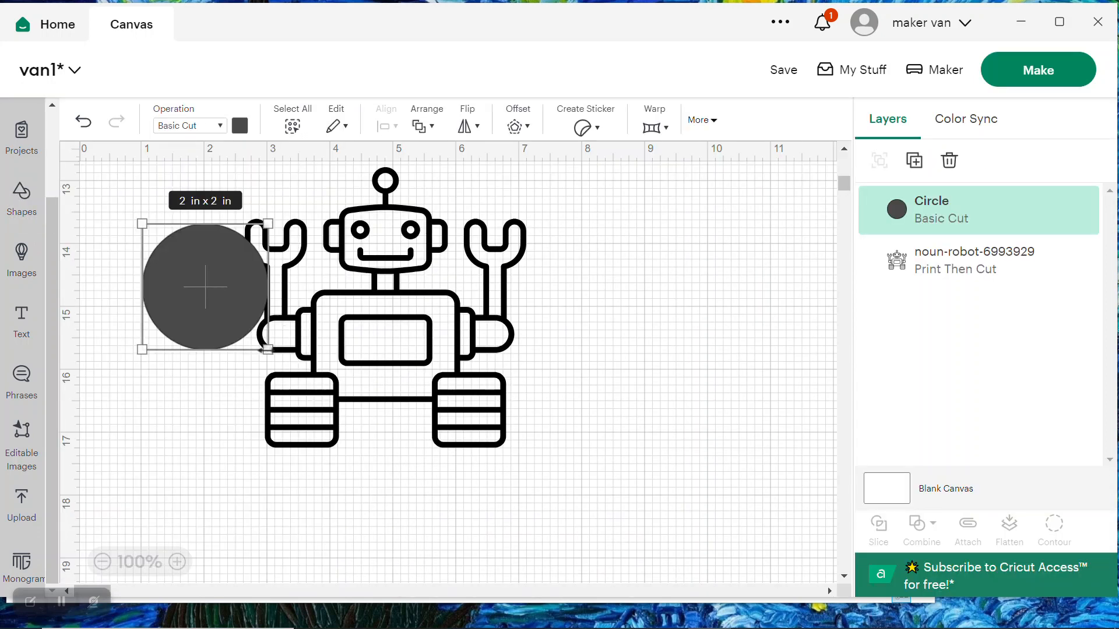
Stretch the circle to about 4.15 in wide, set its height to 4 in, and try to set its width to 4 in
drag(267, 352, 401, 390)
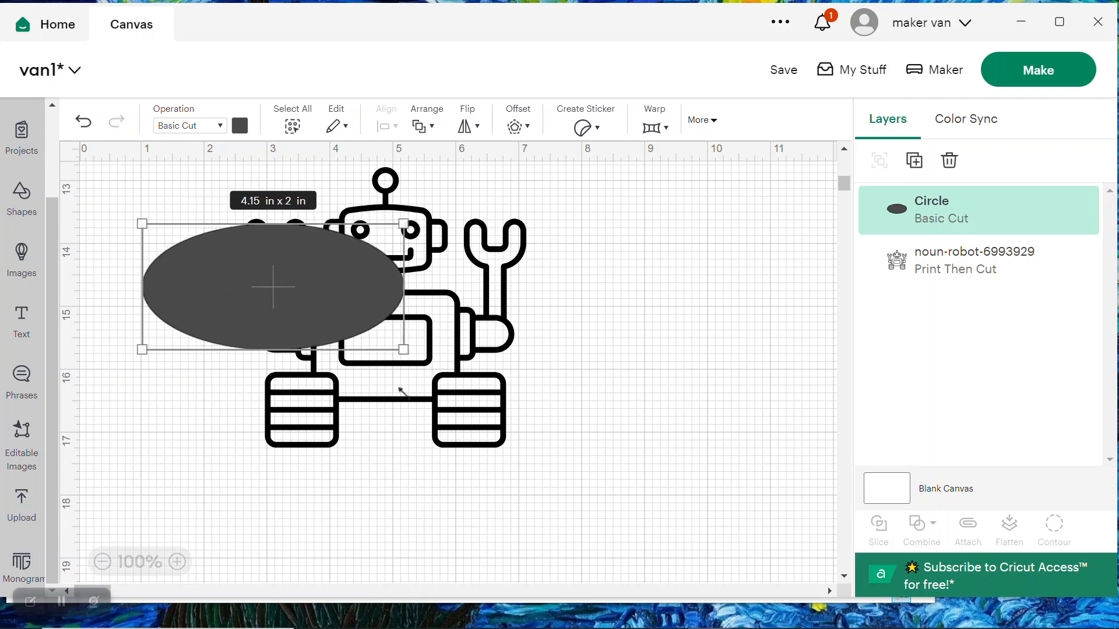
click(715, 120)
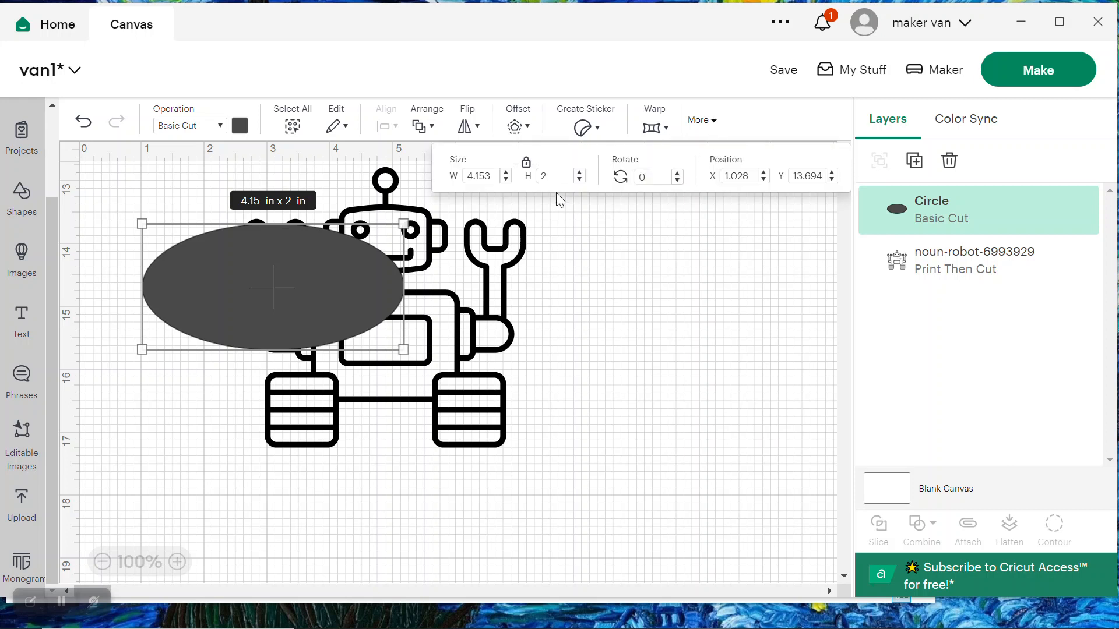
click(554, 176)
text(4)
key(Return)
double_click(481, 177)
text(4)
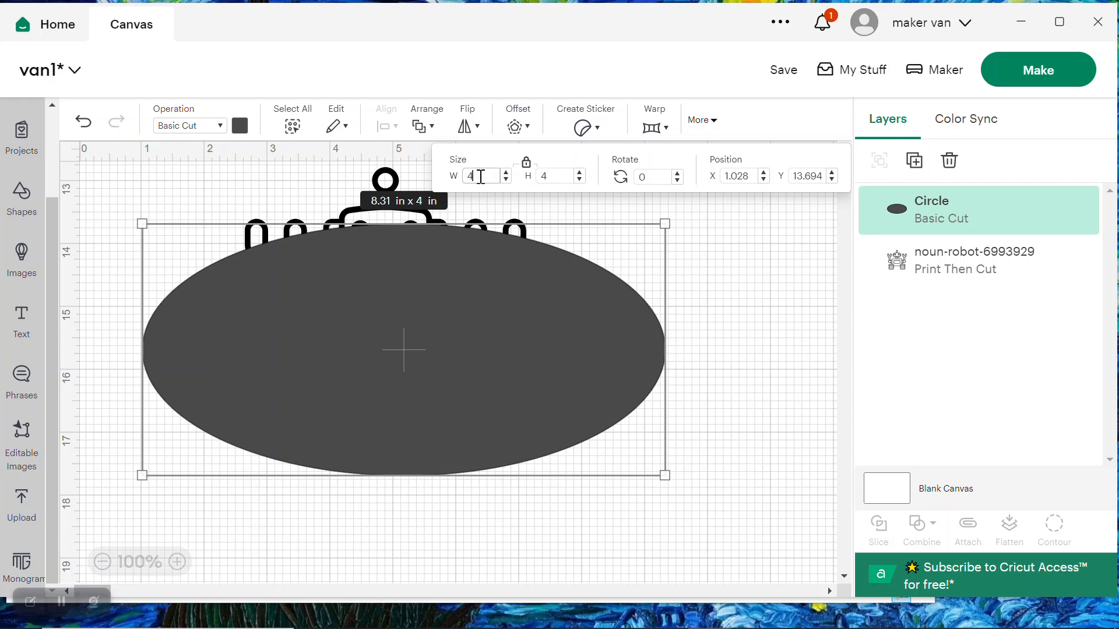
click(716, 252)
click(505, 294)
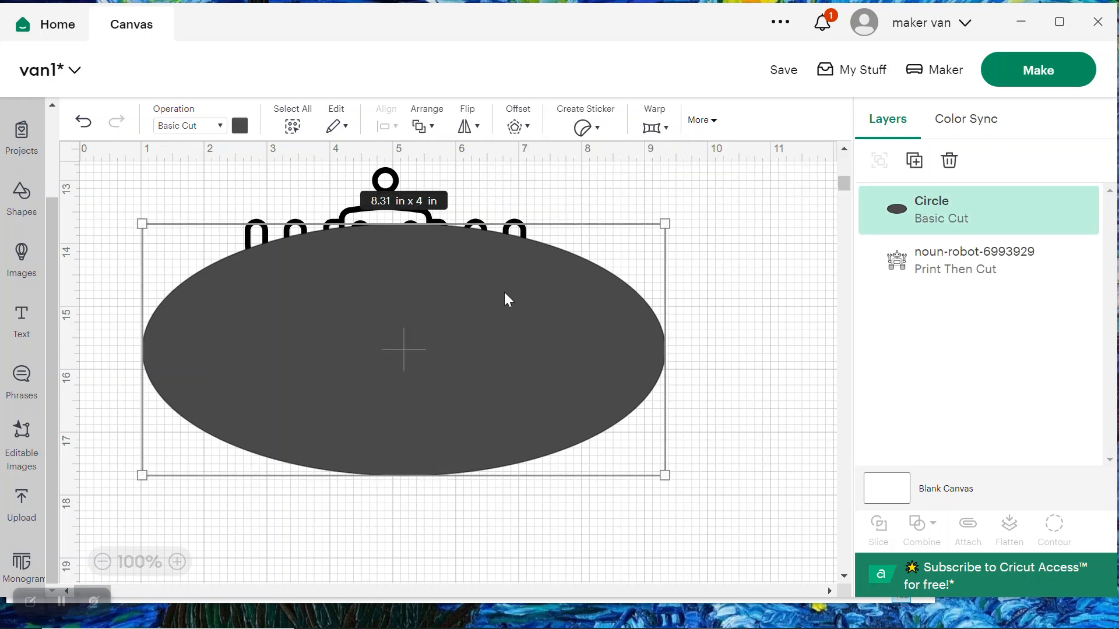
Unlock the circle's proportions and set its width to 4 in
click(718, 125)
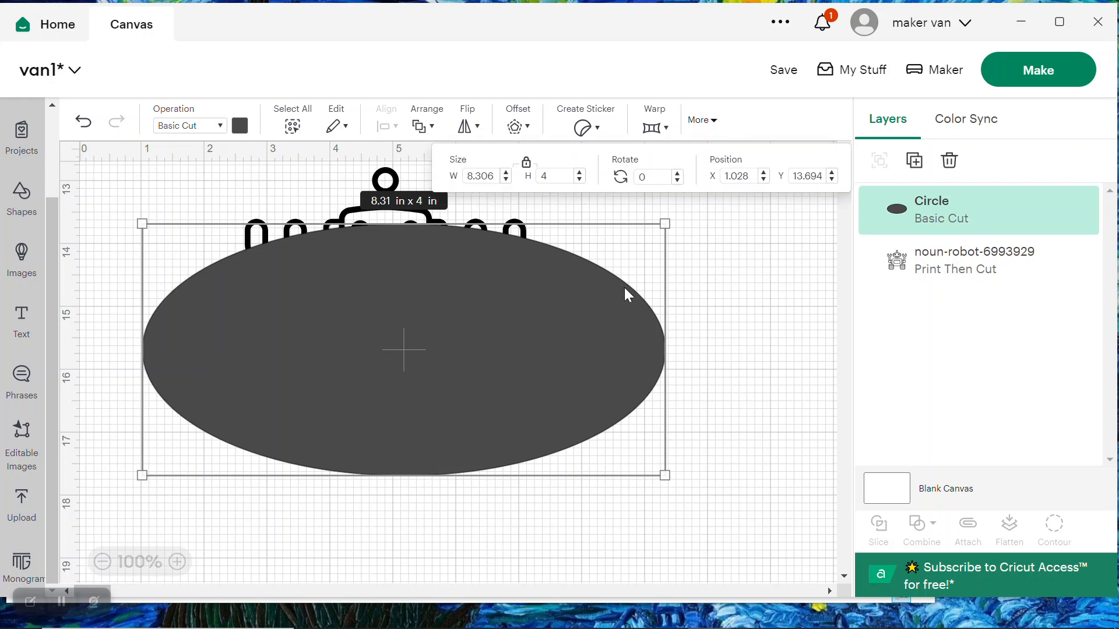
click(526, 162)
click(487, 174)
text(4)
key(Return)
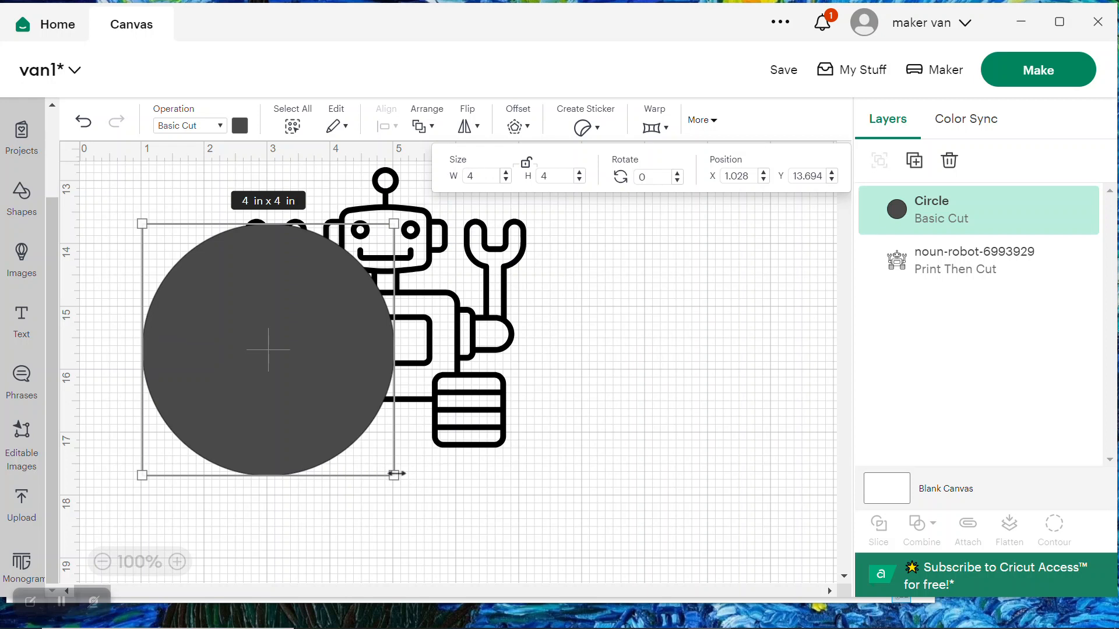
Widen the circle slightly to about 4.07 in, and set its width and height to 5 in each
mouse_move(394, 475)
mouse_down()
mouse_move(409, 475)
mouse_move(398, 476)
mouse_up()
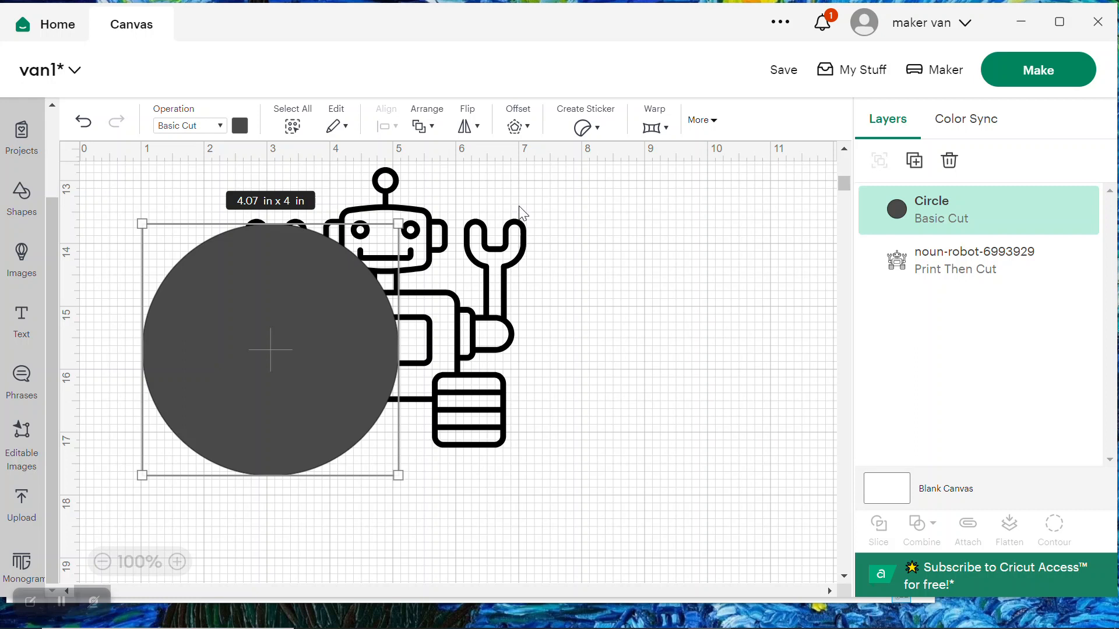
click(716, 120)
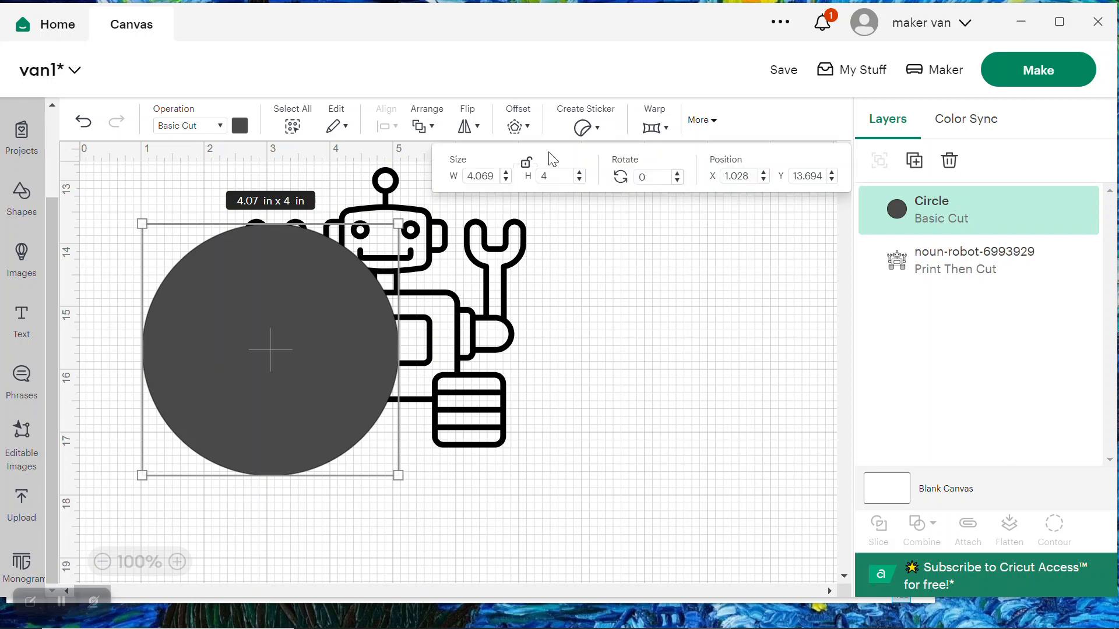
double_click(482, 178)
text(5)
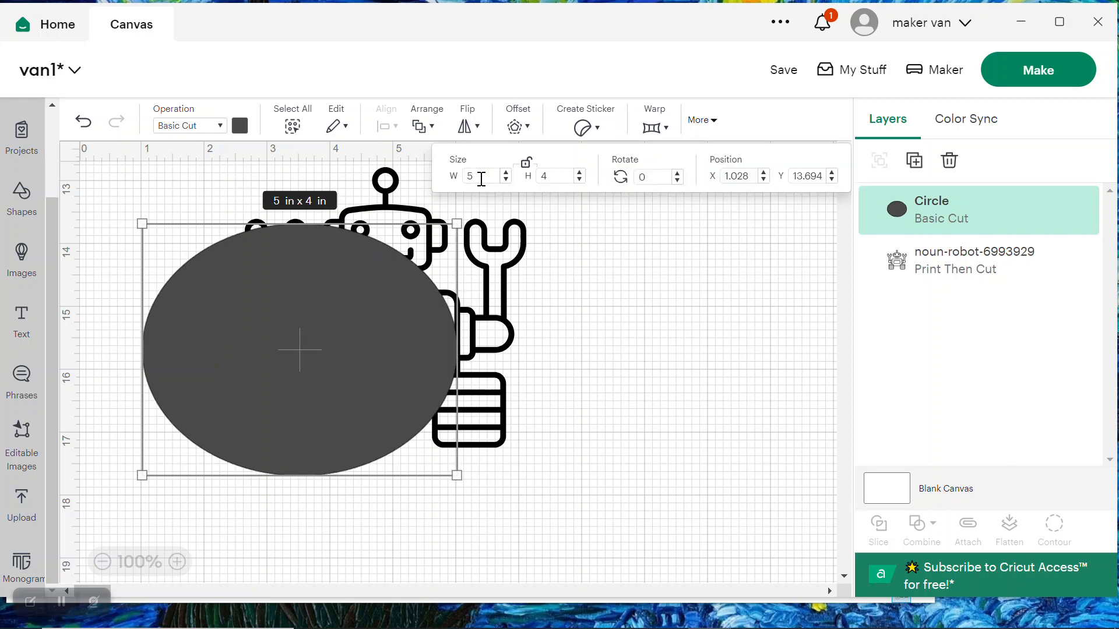
text(5)
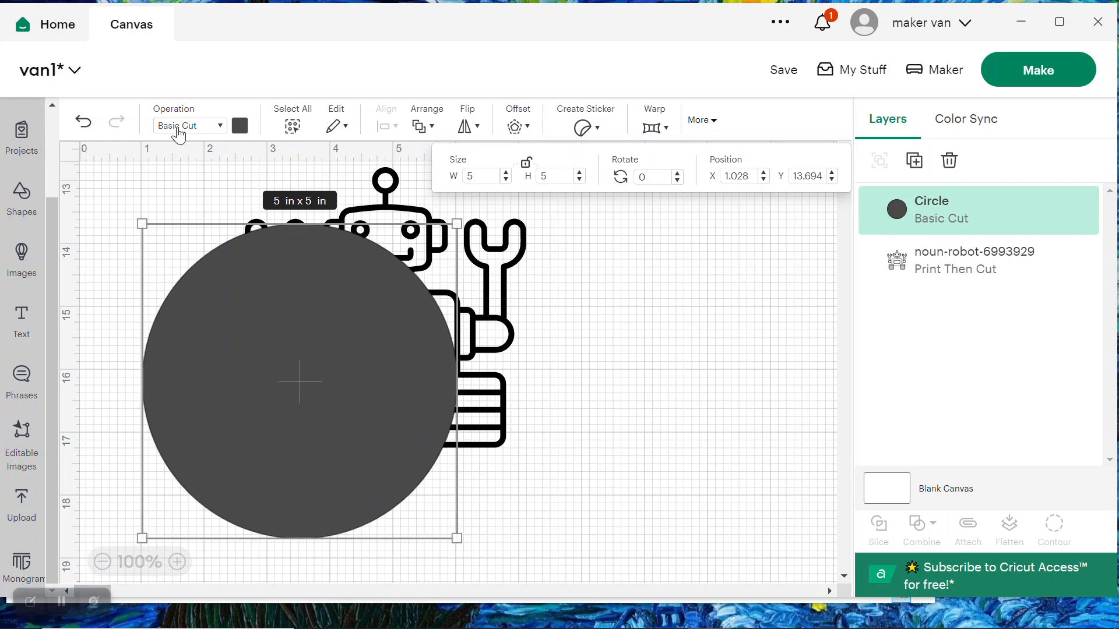
Change the circle's material colour to white and move the circle over the robot
click(234, 128)
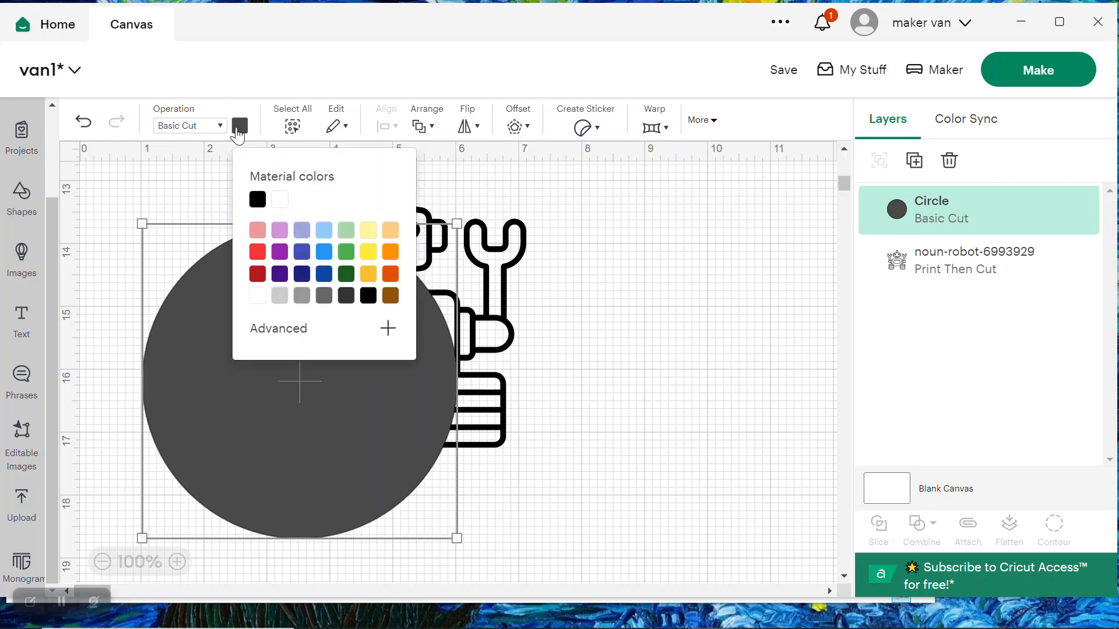
click(254, 300)
drag(241, 415, 319, 350)
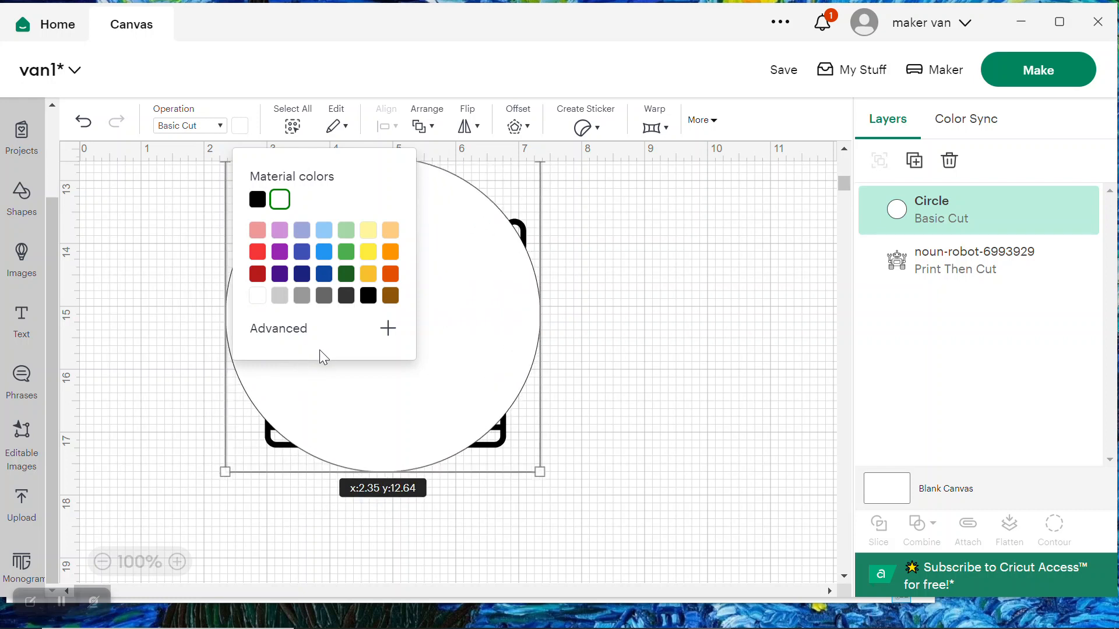
Send the white circle to the back, behind the robot line art
click(432, 128)
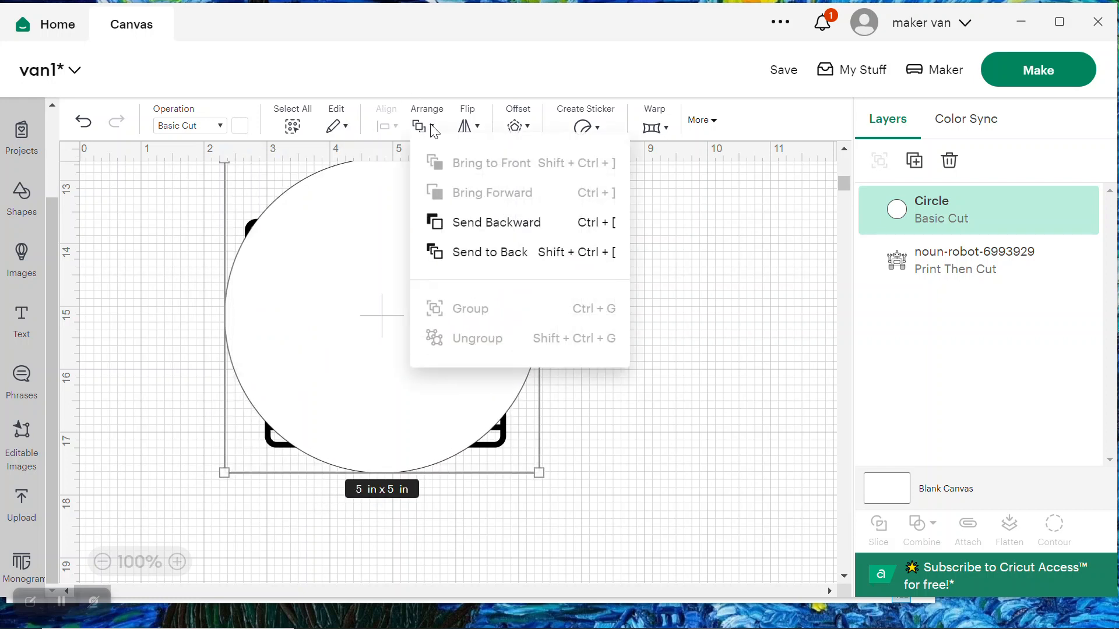
click(474, 252)
click(634, 313)
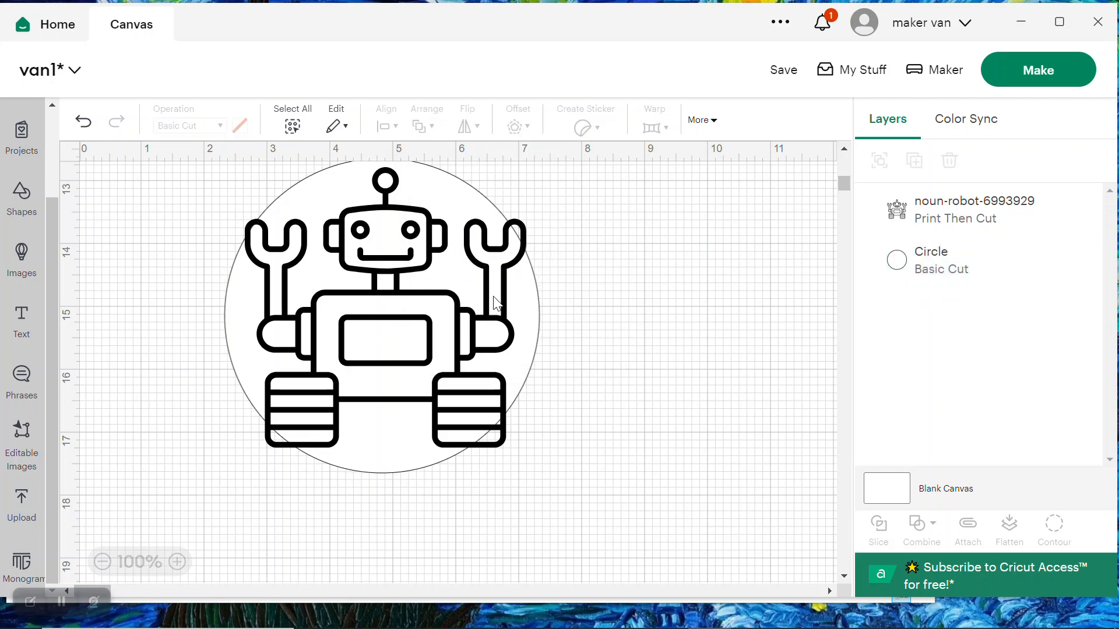
click(396, 302)
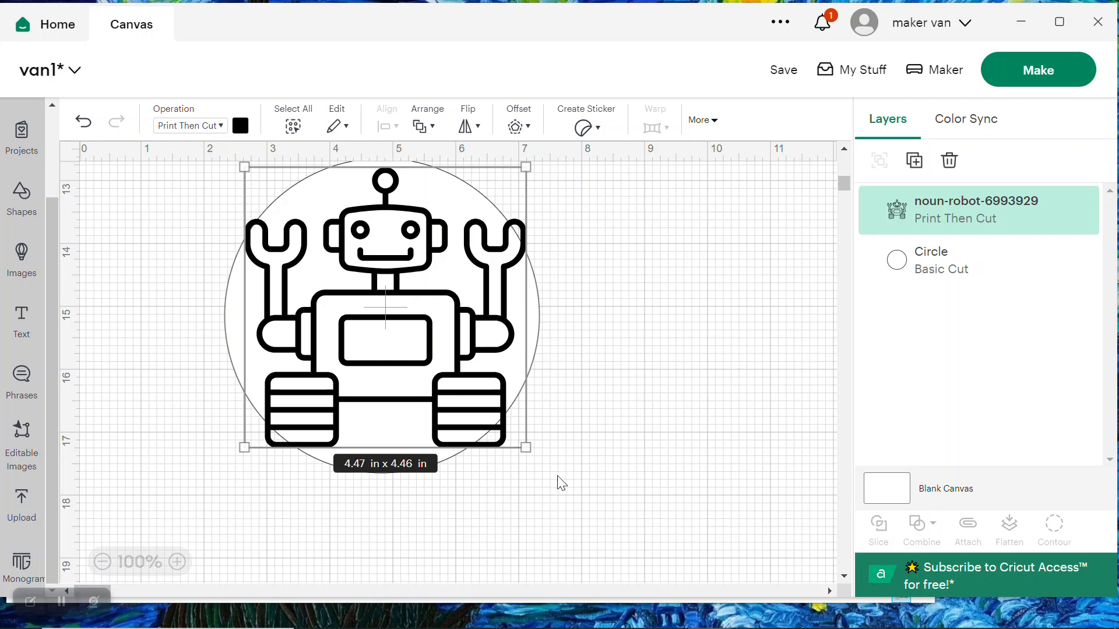
click(634, 306)
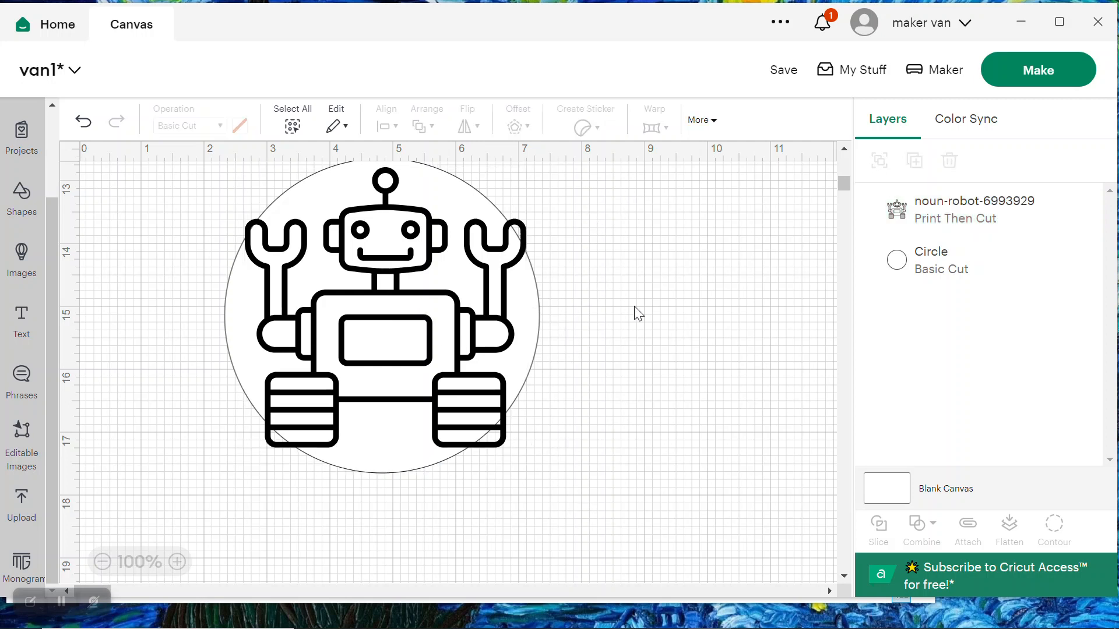
Enlarge the white circle to 6 in wide and 6 in high
click(537, 317)
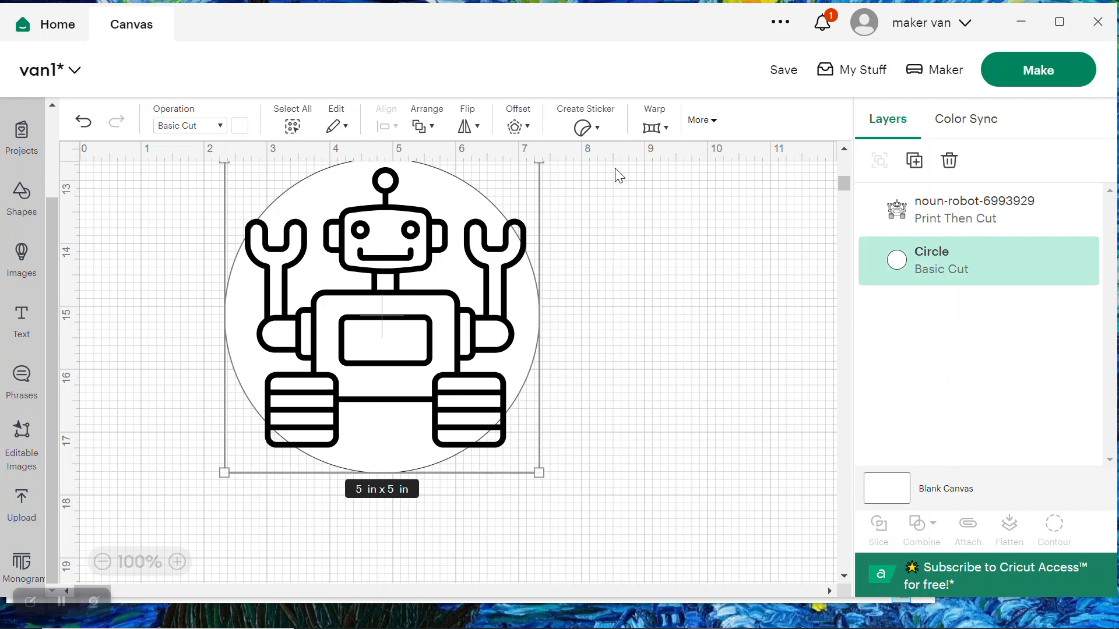
click(718, 122)
click(488, 175)
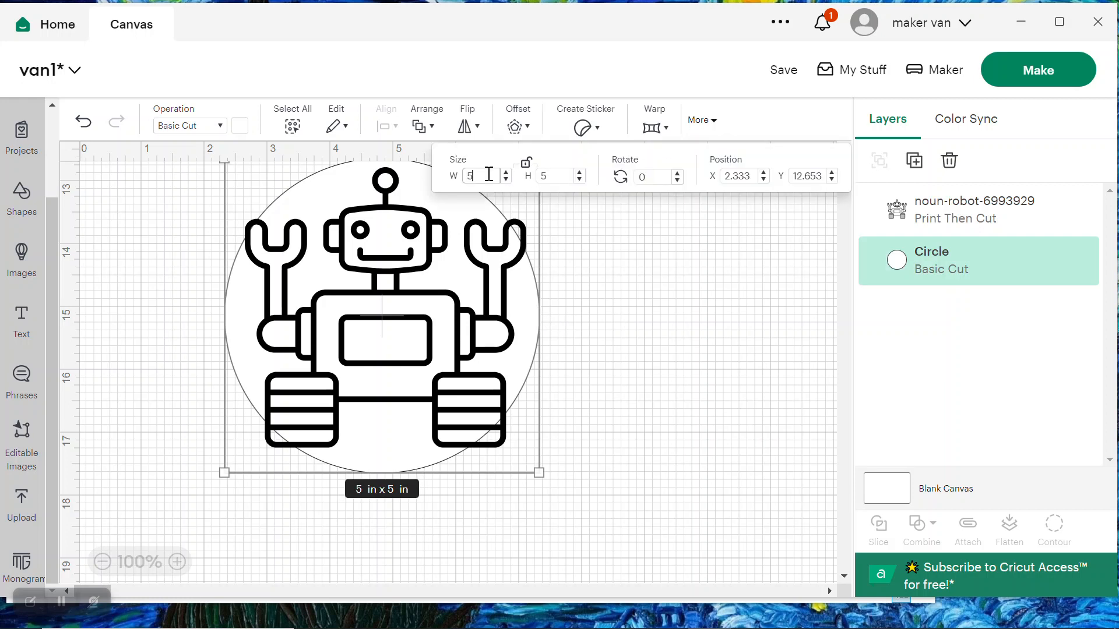
text(6)
key(Tab)
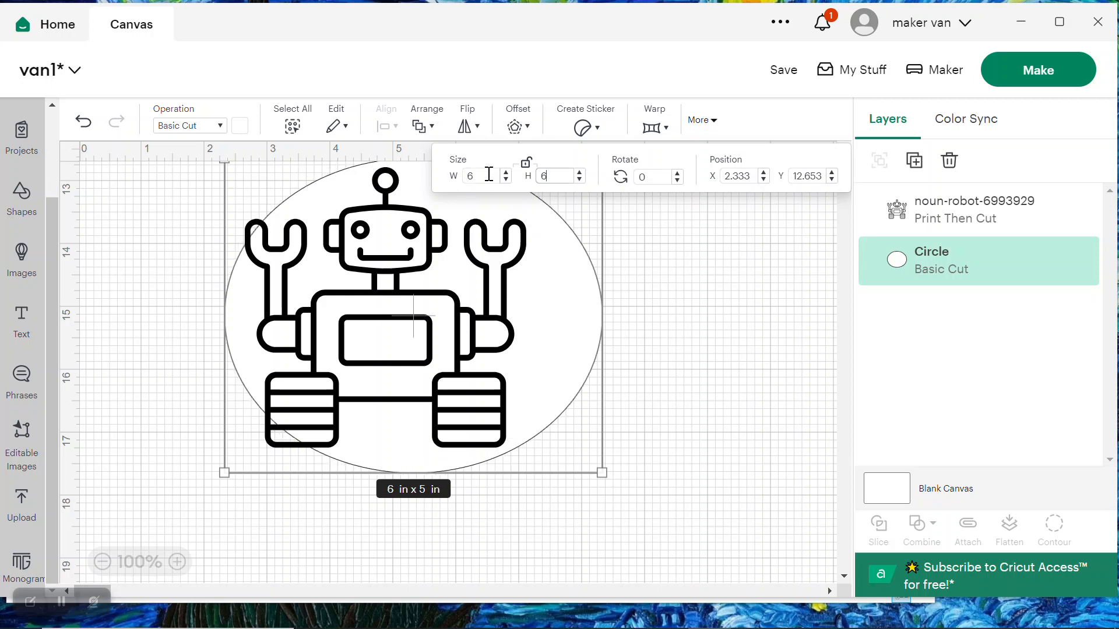
text(6)
key(Return)
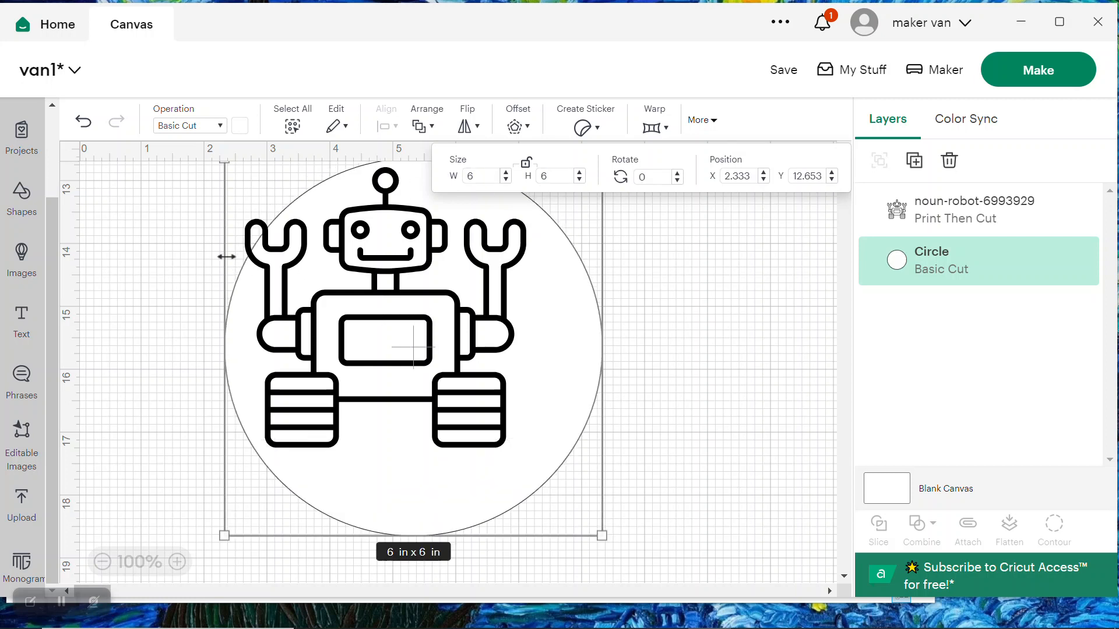
Select both the robot and the circle and align them with Center
click(153, 225)
drag(150, 178, 629, 465)
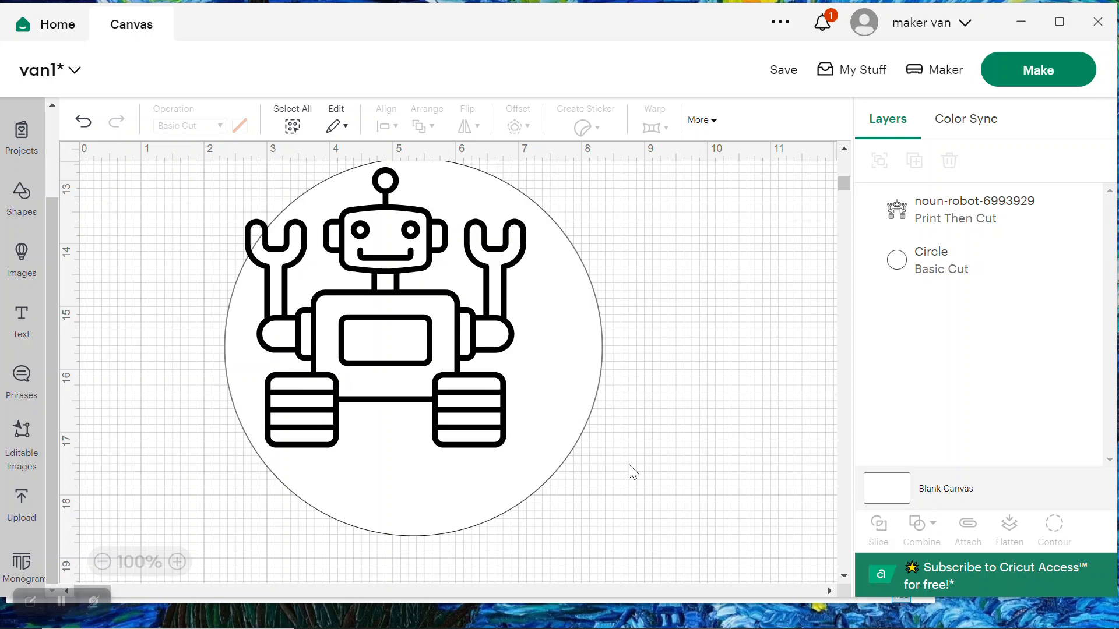
drag(678, 208, 234, 509)
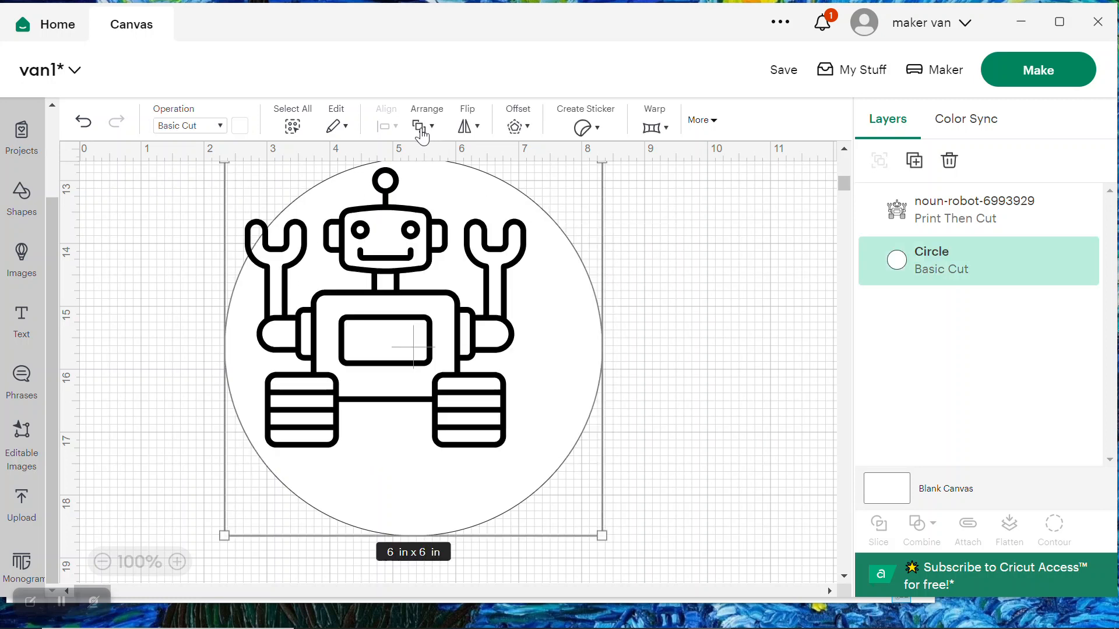
click(153, 221)
drag(140, 188, 701, 557)
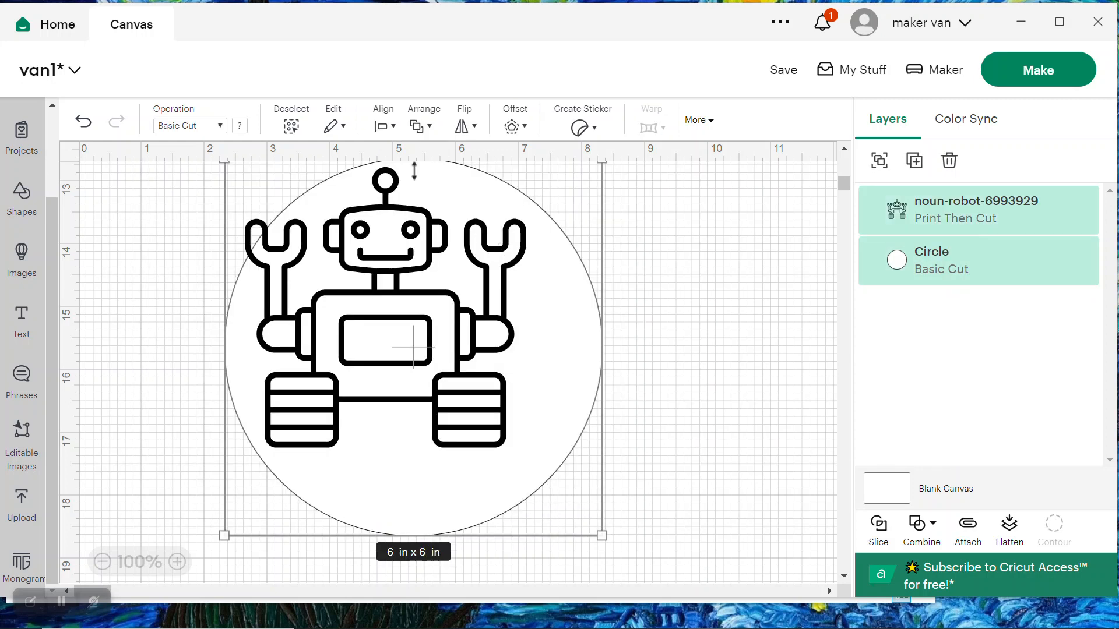
click(392, 125)
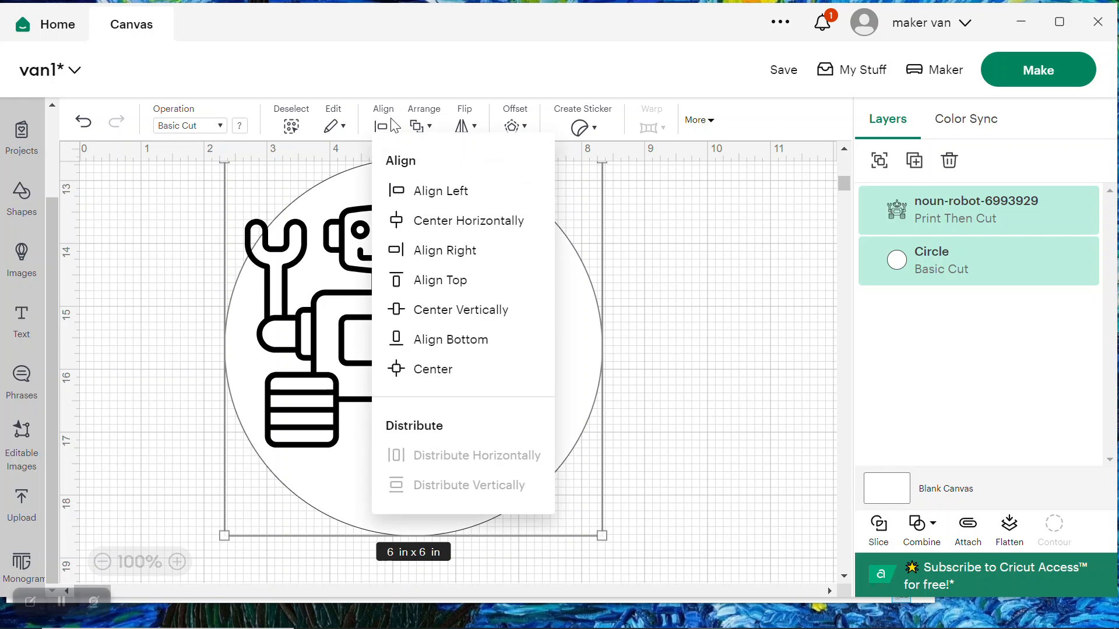
click(424, 370)
click(156, 337)
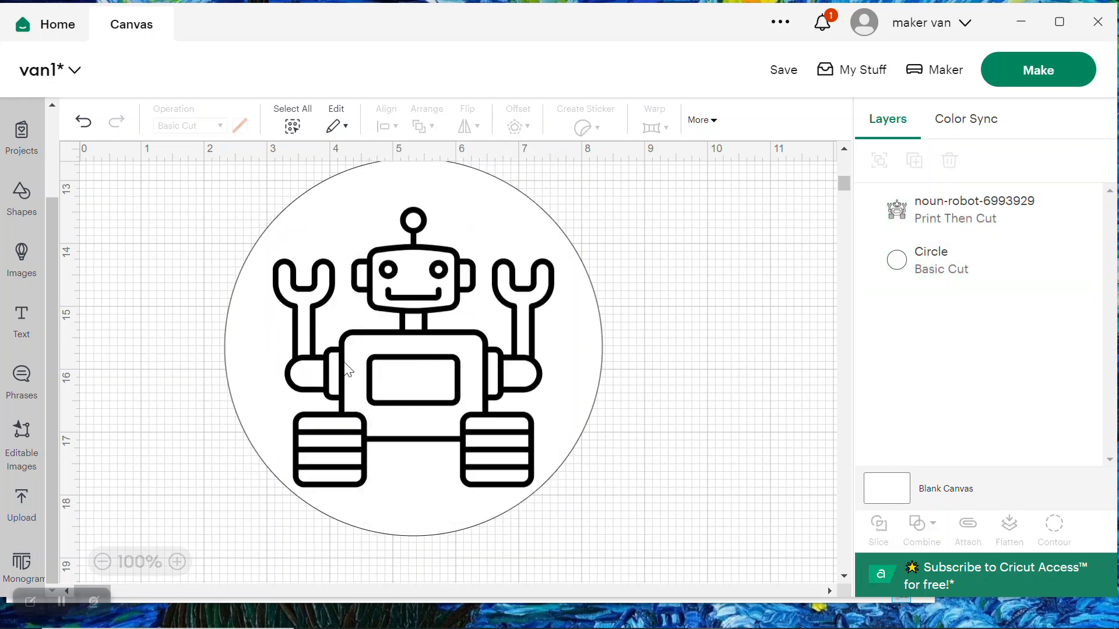
Nudge only the robot slightly upward within the circle
click(443, 339)
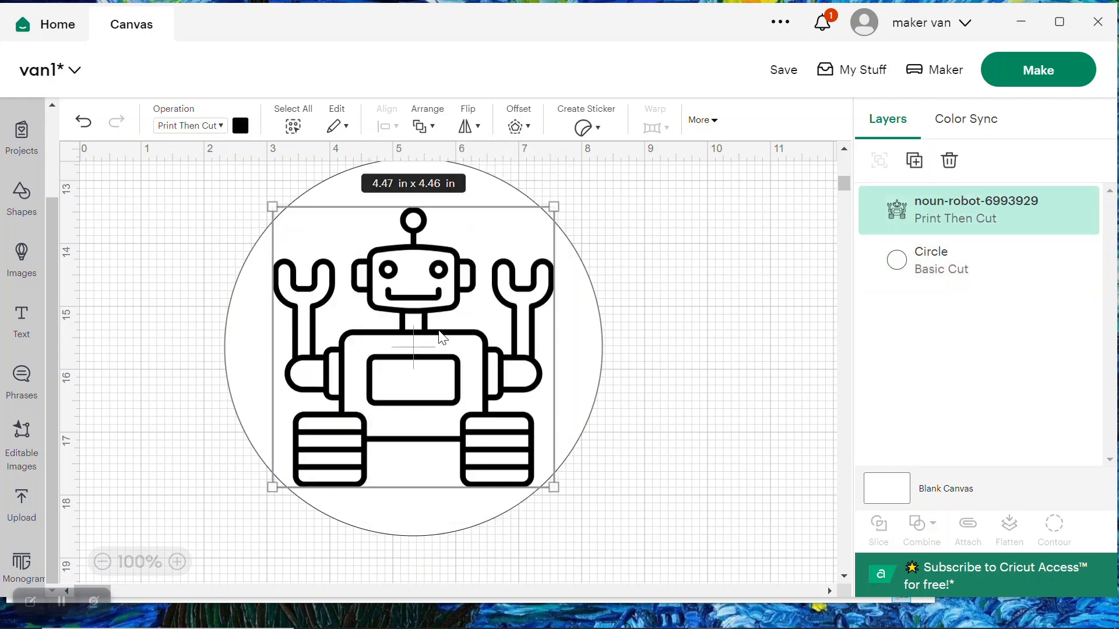
key(Up)
key(Up)
key(Up)
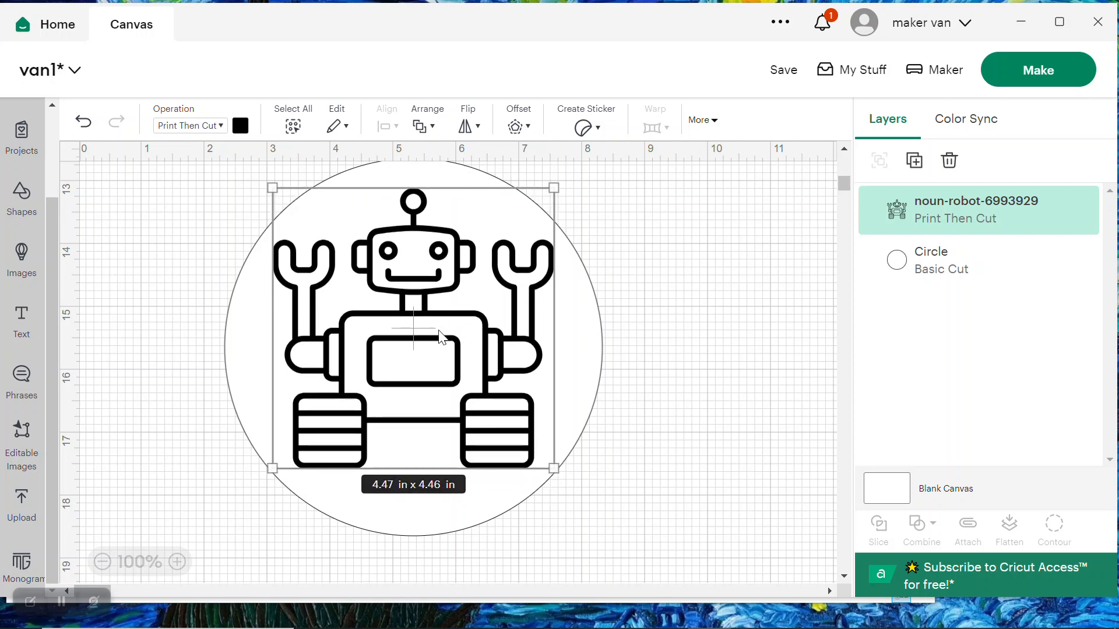
click(725, 259)
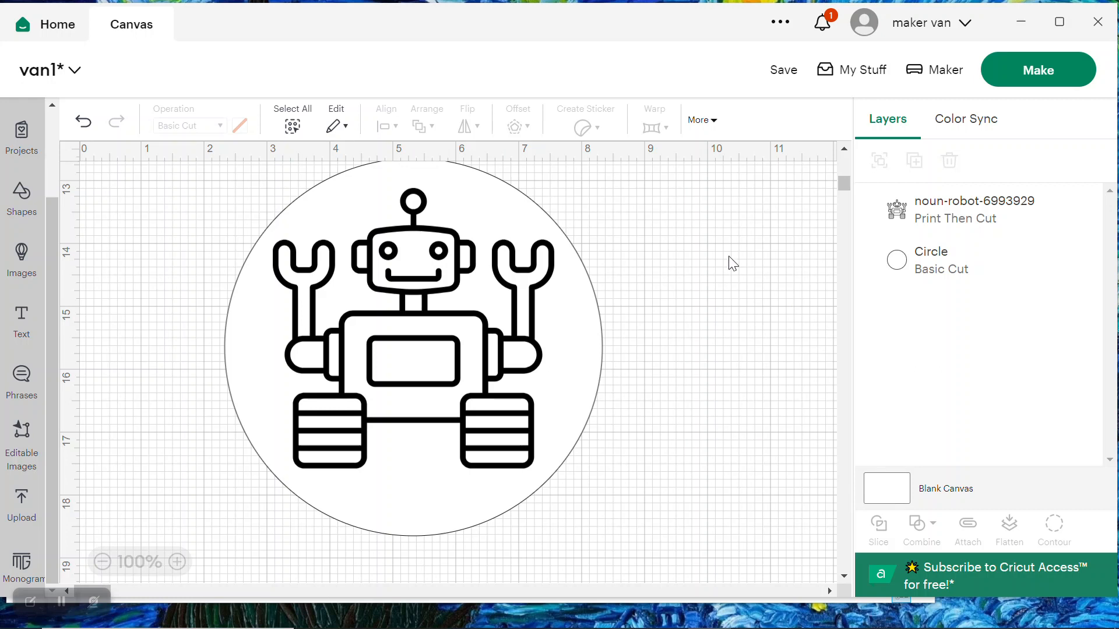
Select the robot and the white circle together and flatten them into one Print Then Cut layer
drag(622, 191, 163, 559)
click(707, 344)
drag(612, 169, 226, 567)
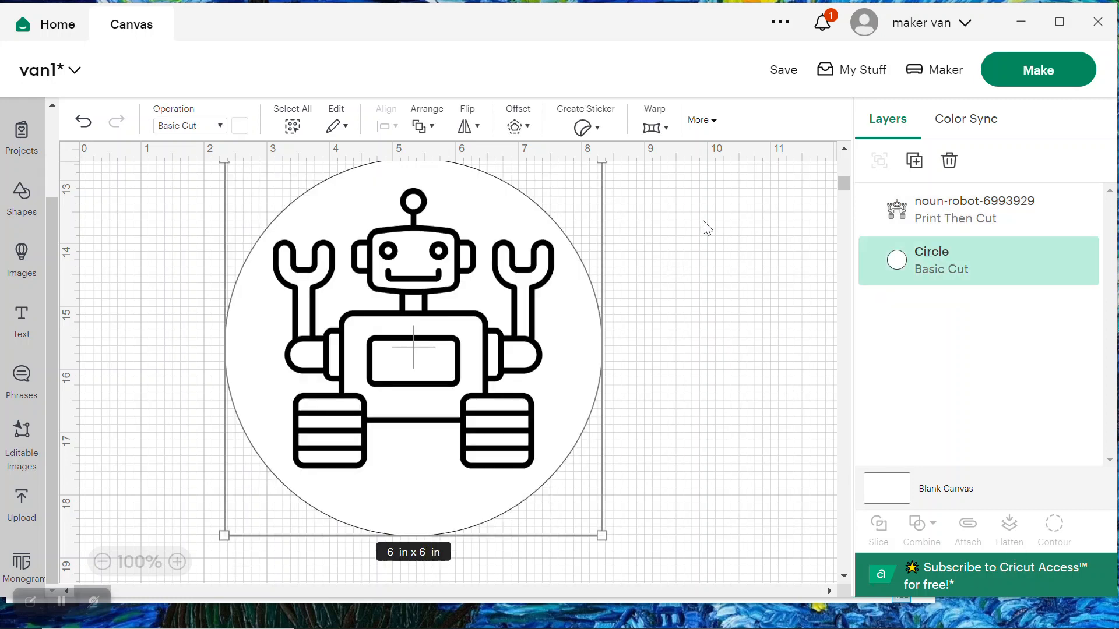
click(687, 217)
drag(676, 162, 105, 568)
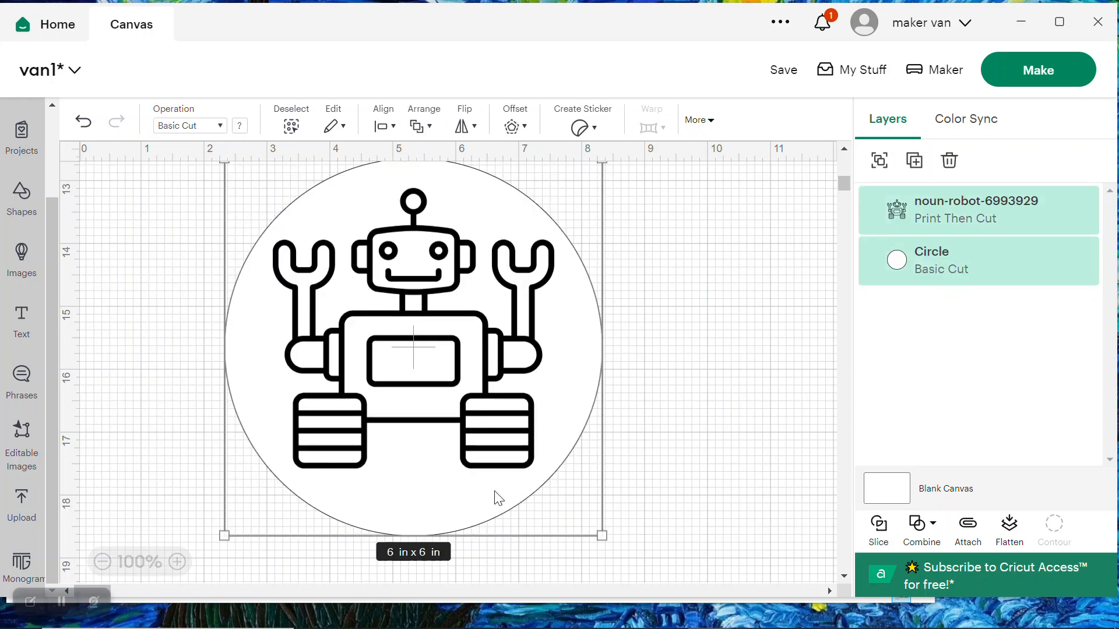
click(1014, 531)
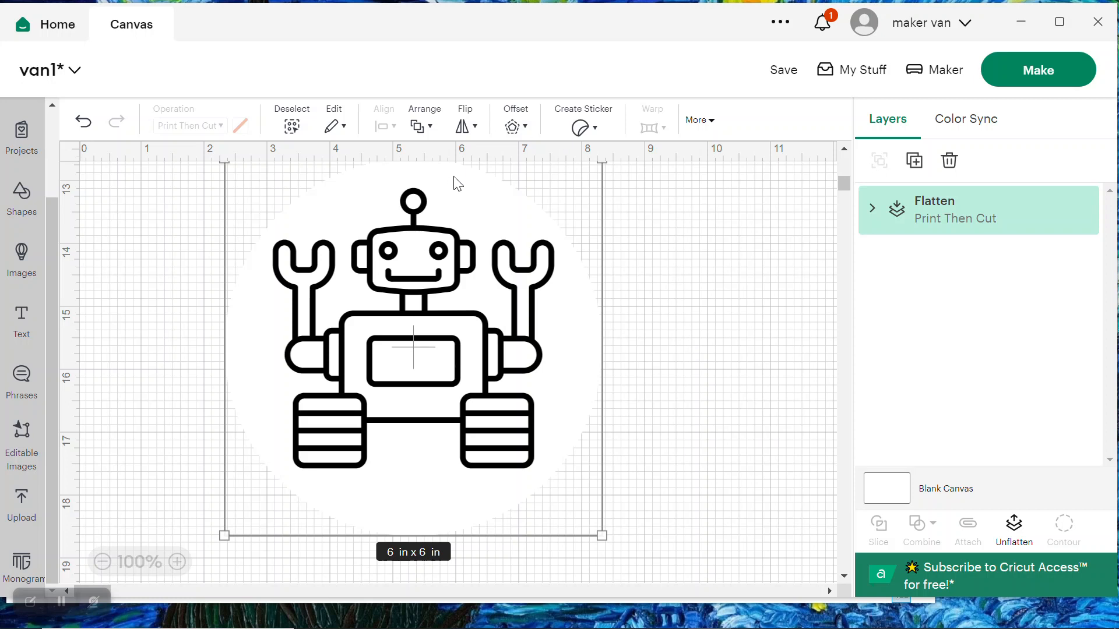
Examine the flattened sticker's layout in the mat preview and return to the canvas
click(1033, 69)
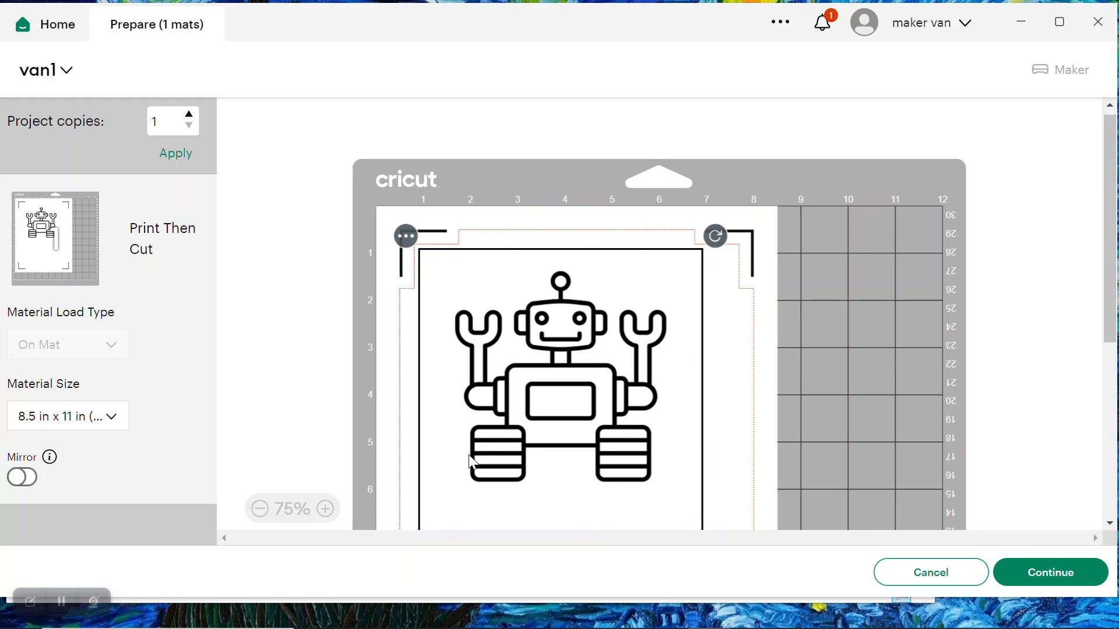
scroll(747, 378, down, 2)
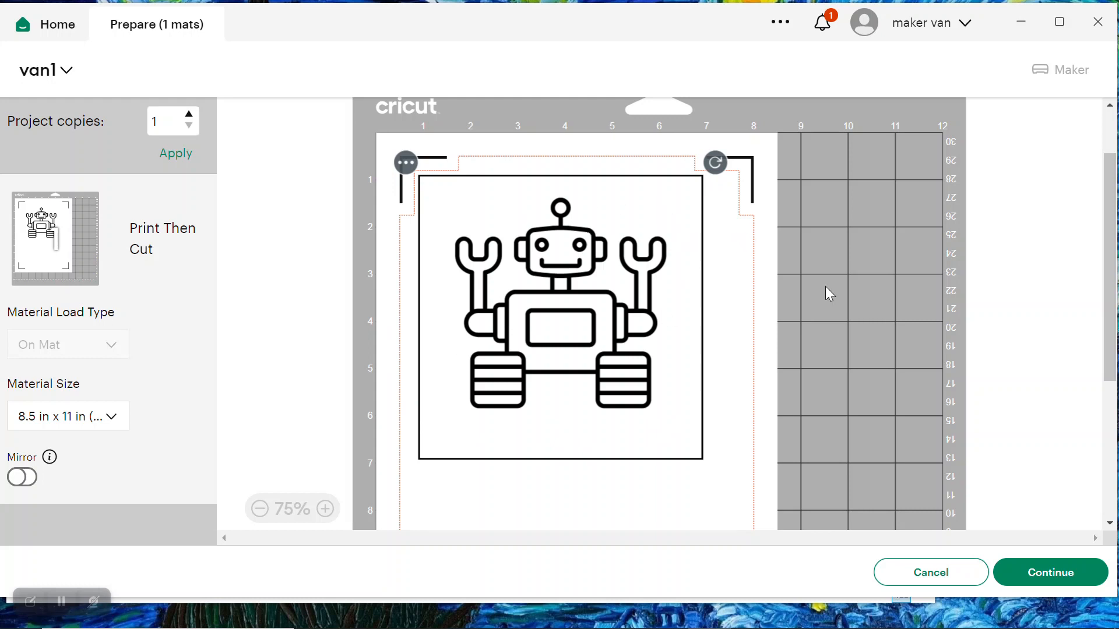
click(936, 574)
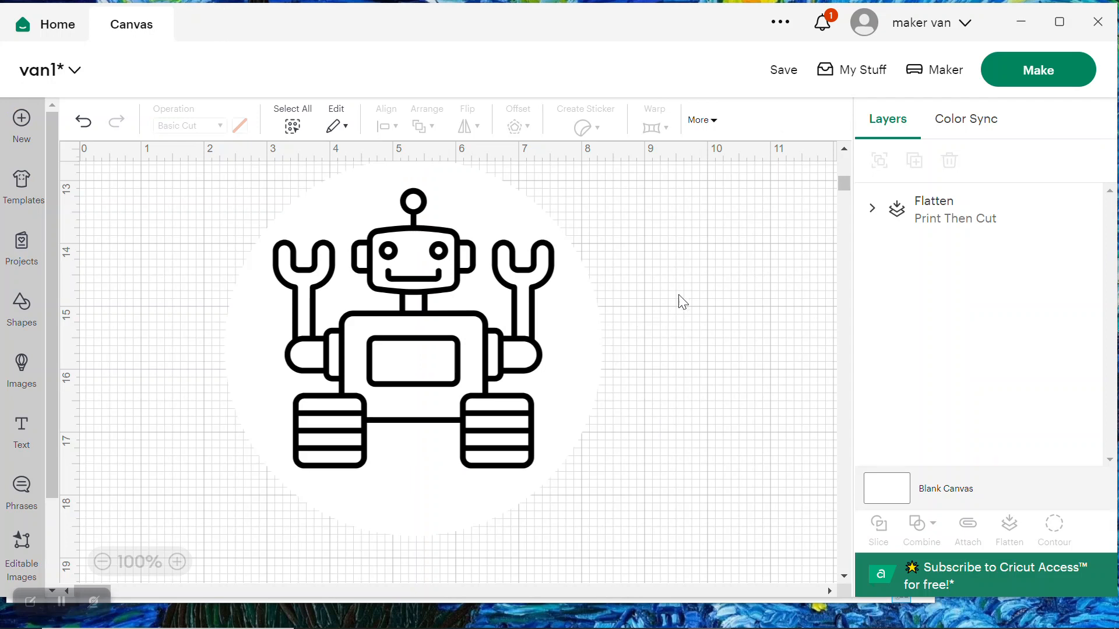
Scale the flattened robot sticker down to about 3.31 in x 3.31 in and move it beside the canvas's left edge
drag(674, 213, 216, 502)
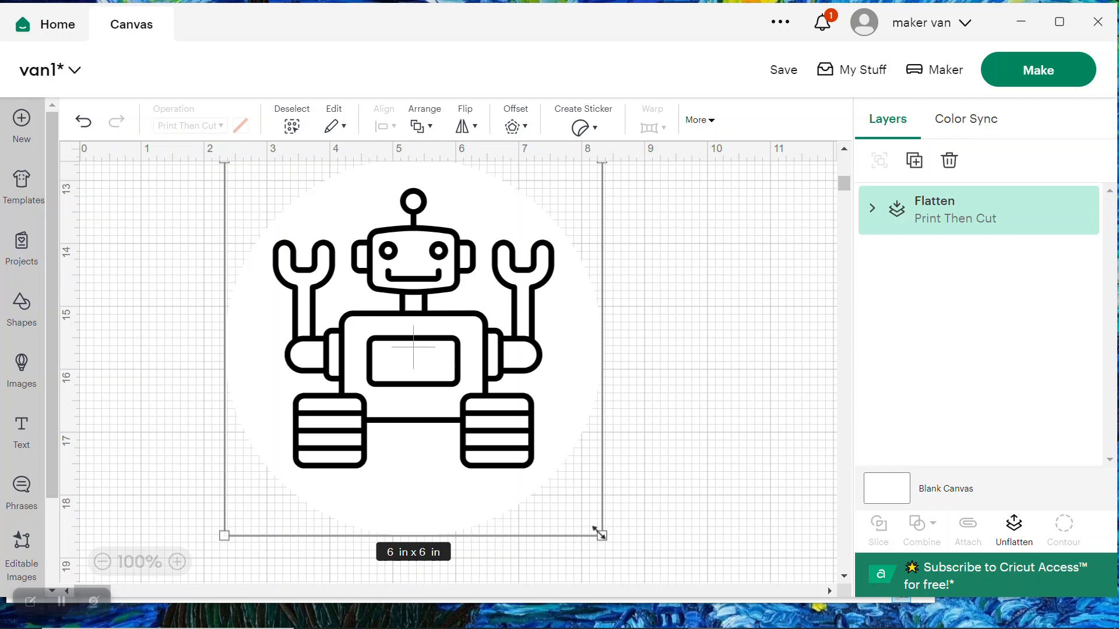
drag(598, 532, 420, 376)
click(541, 285)
drag(360, 277, 225, 282)
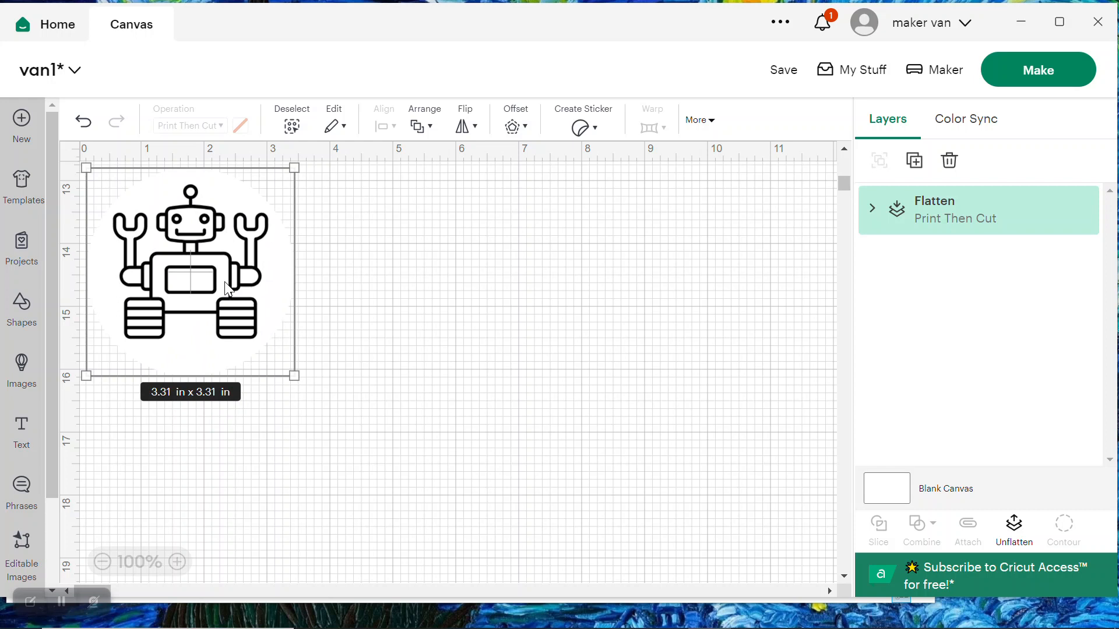
Duplicate the resized robot sticker four times to make five stickers in total
key(ctrl+d)
key(ctrl+d)
key(ctrl+d)
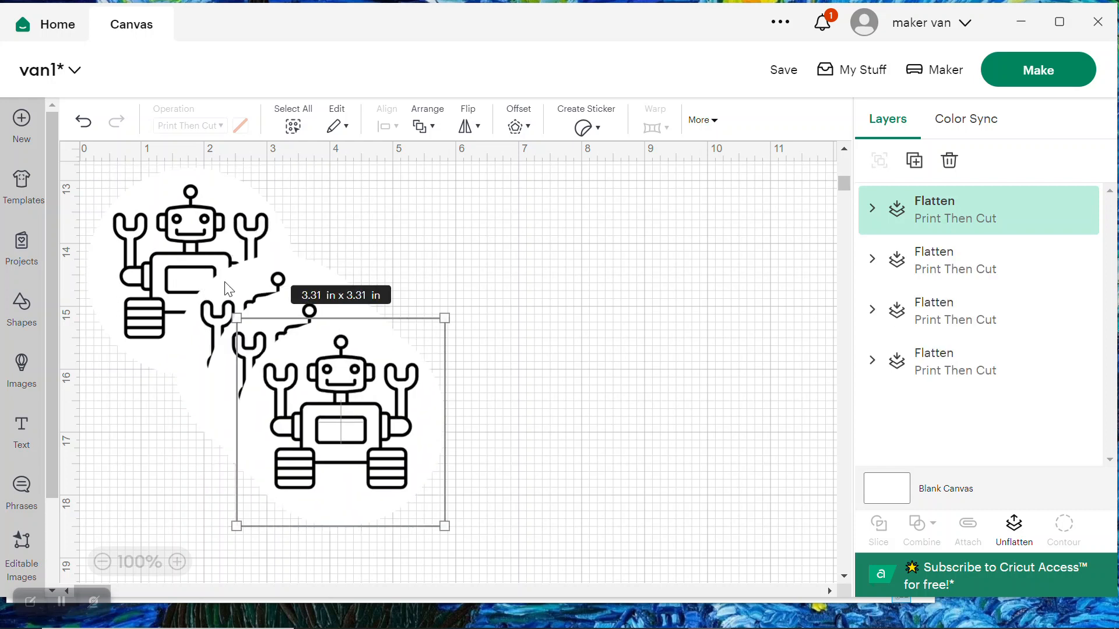
key(ctrl+d)
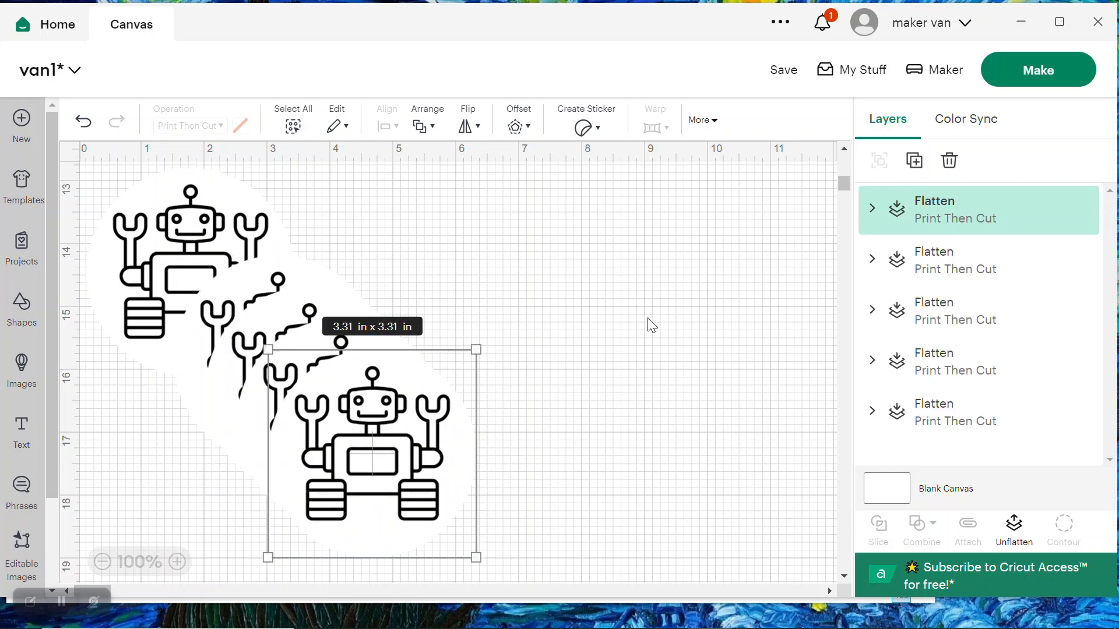
Examine how the five stickers are arranged on the Print Then Cut mats in the preview and return to the canvas
click(1038, 70)
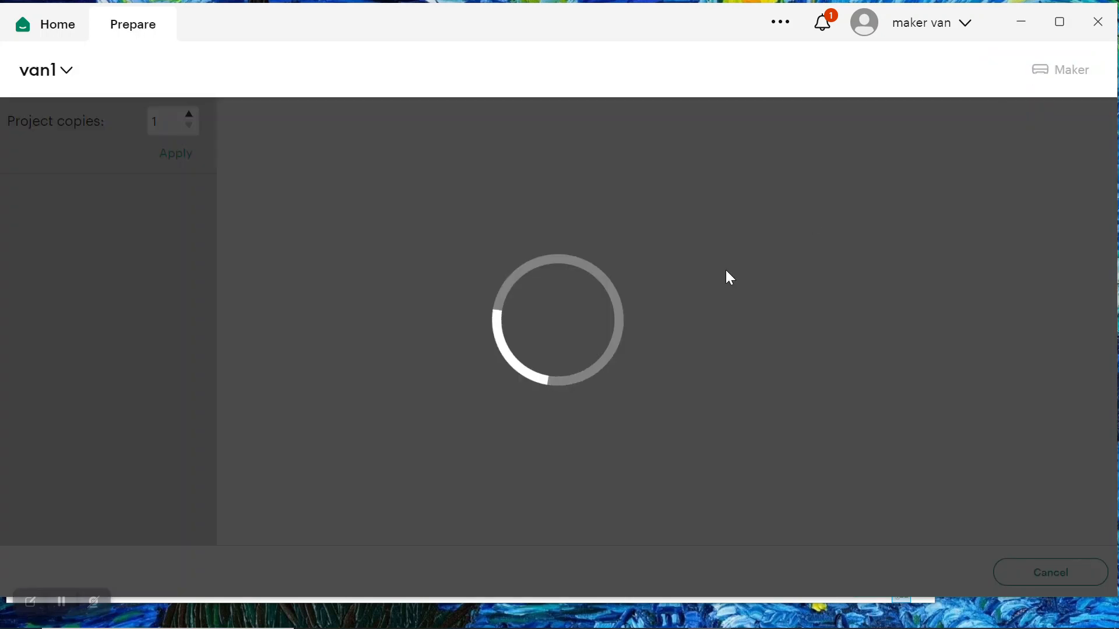
scroll(641, 381, down, 5)
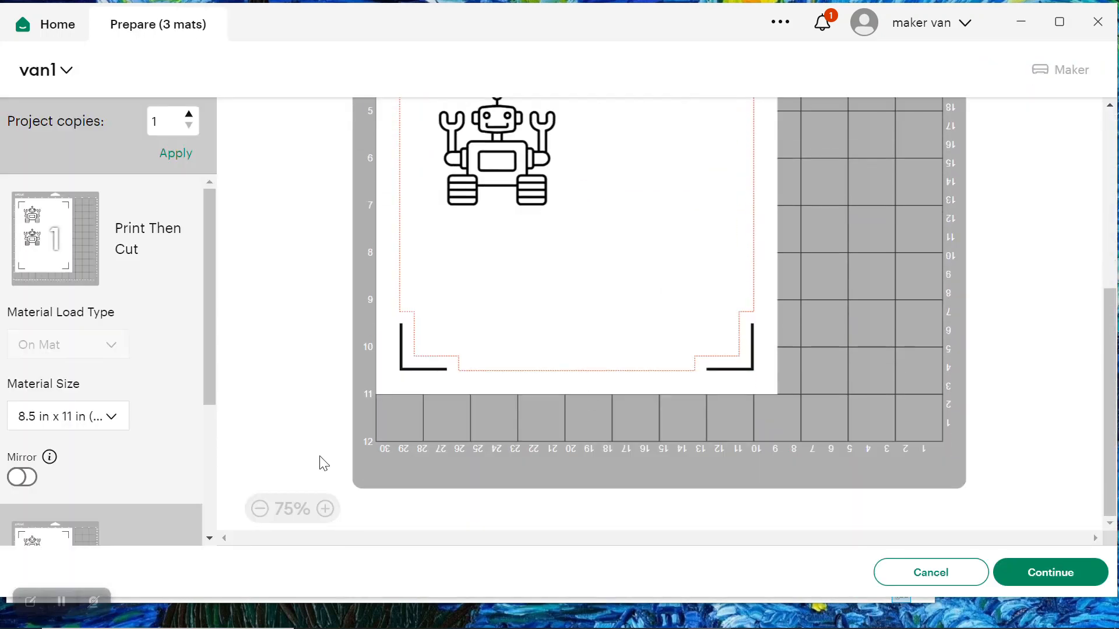
scroll(582, 262, up, 5)
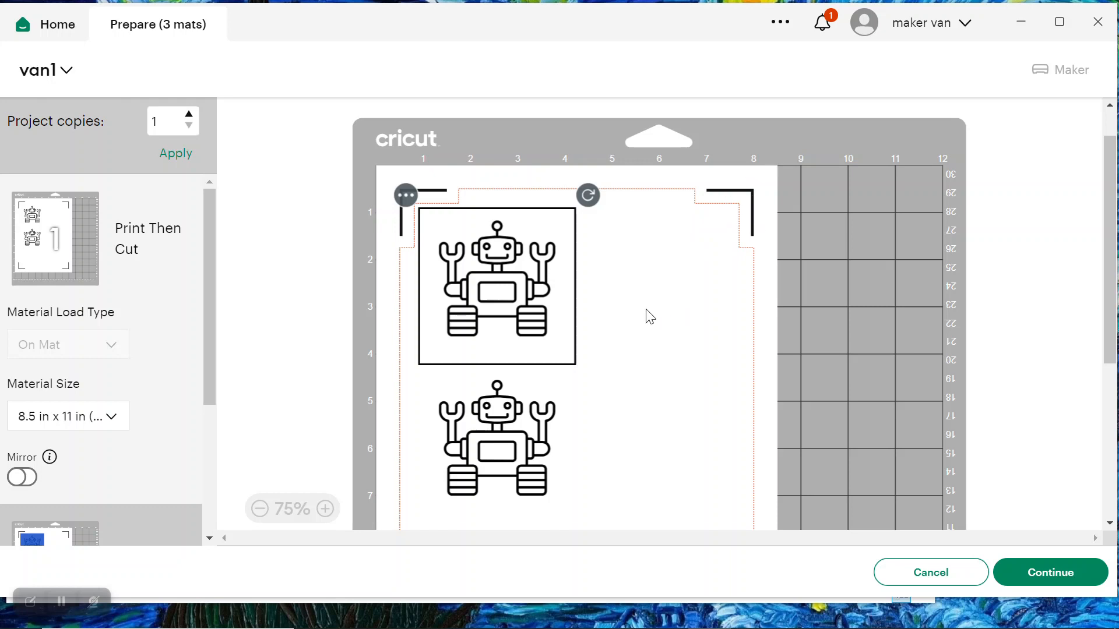
scroll(612, 293, down, 2)
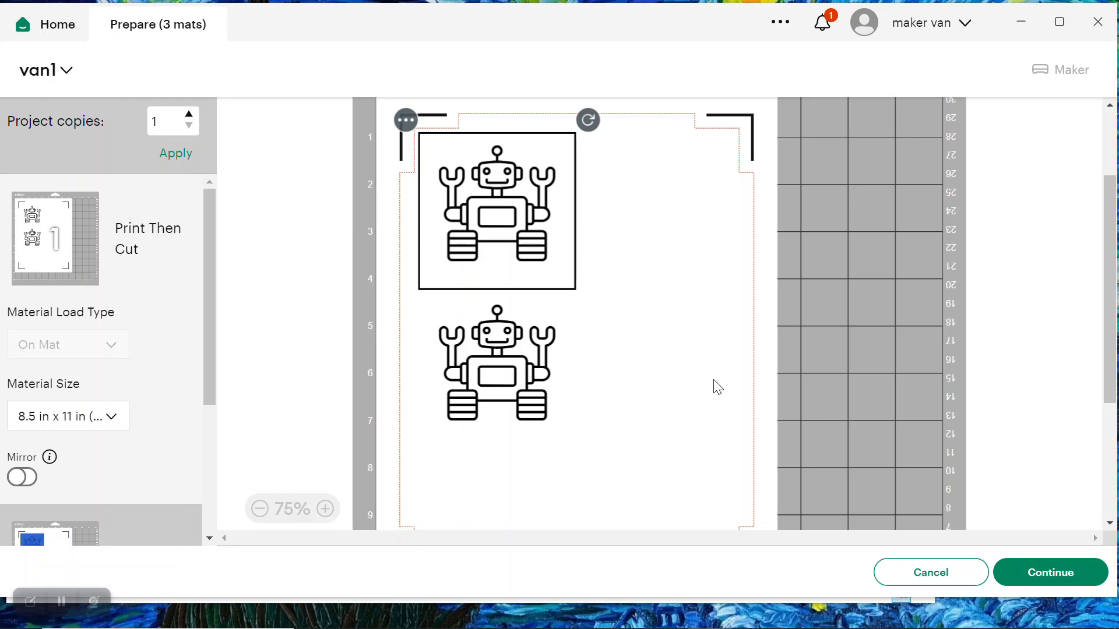
scroll(704, 225, down, 5)
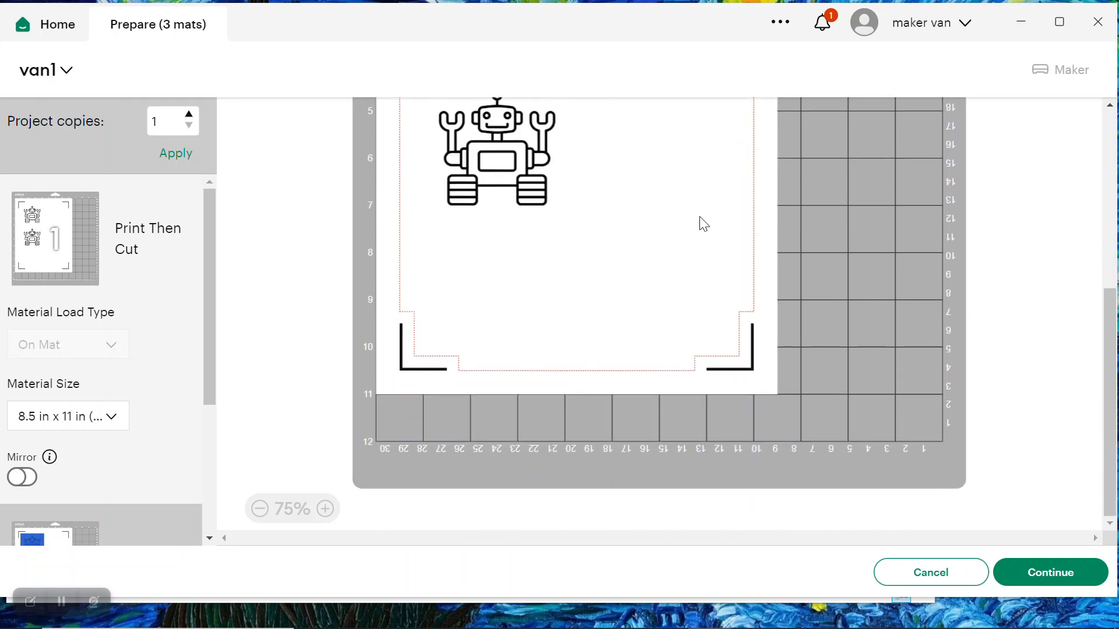
click(938, 572)
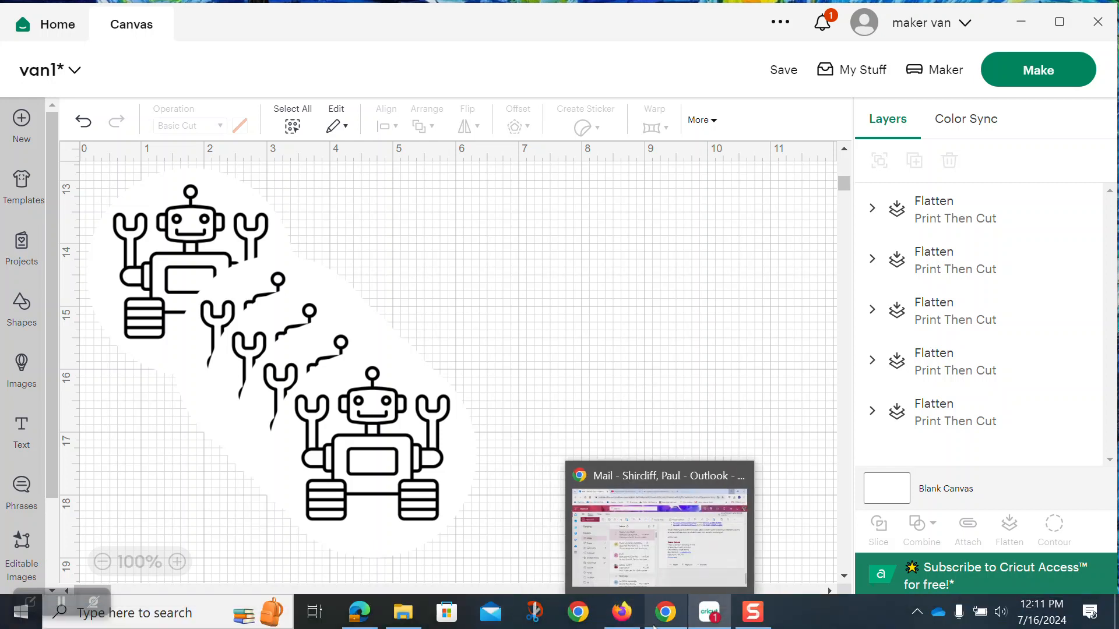
mouse_move(379, 627)
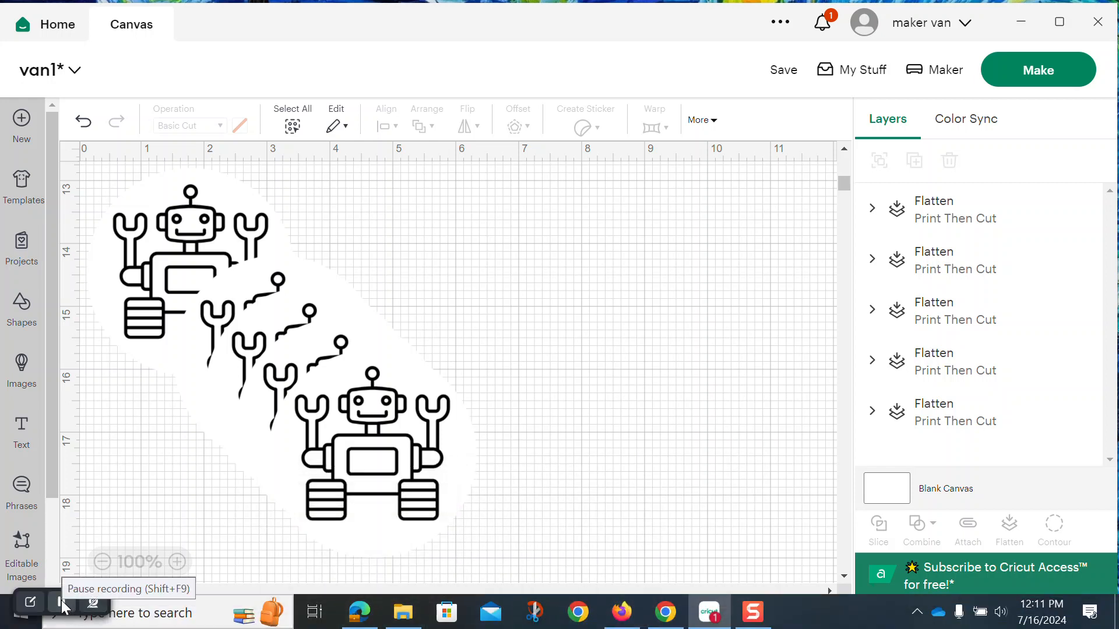